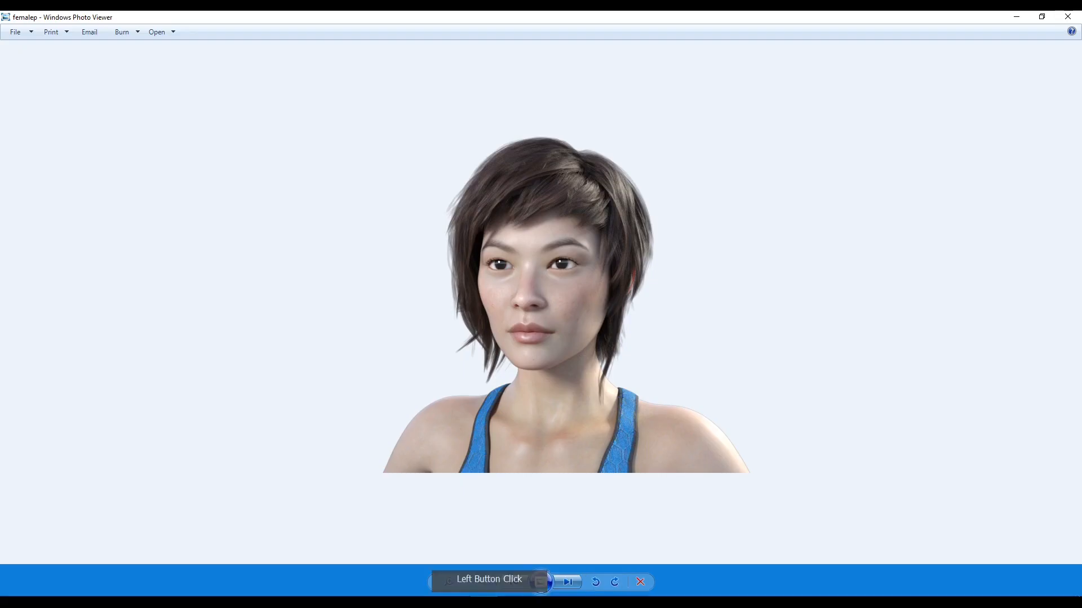
left_click(608, 527)
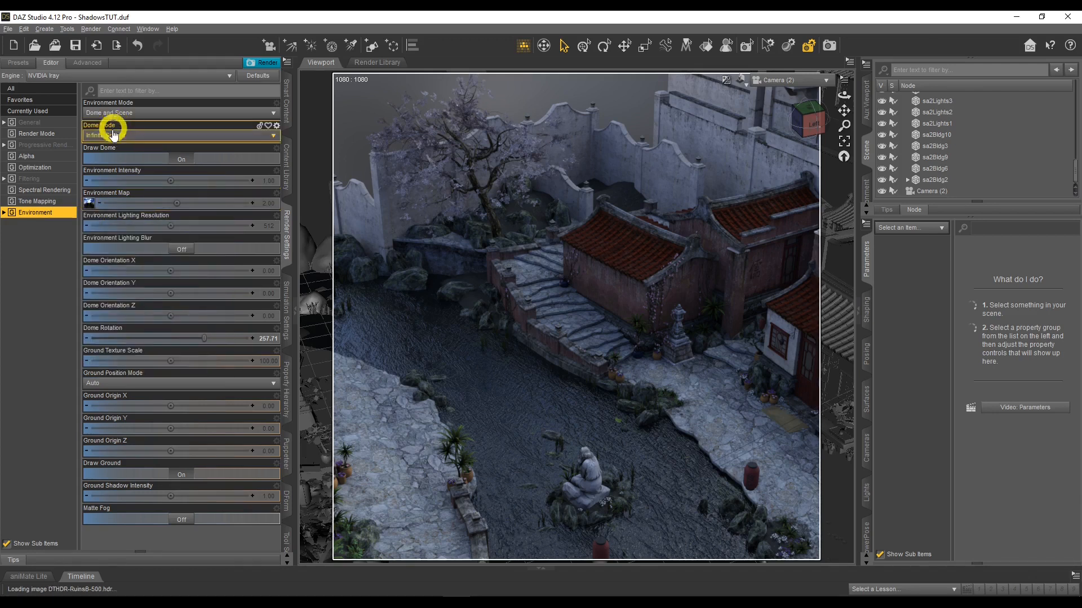
Step: Switch the environment mode to Sun-Sky Only and turn the dome rotation to about 356
mouse_move(90, 205)
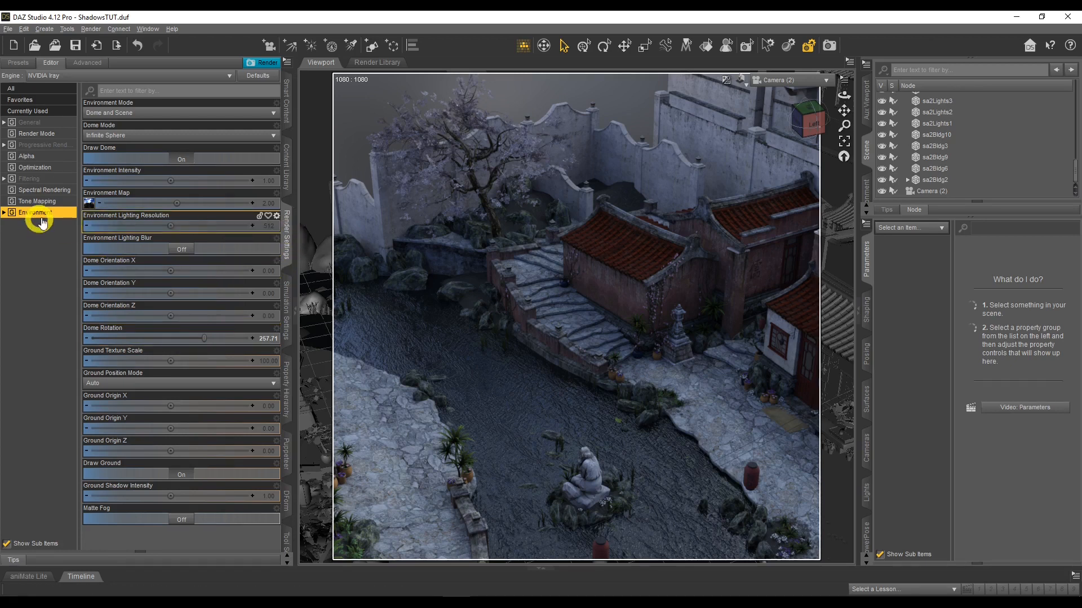
left_click(144, 112)
left_click(134, 144)
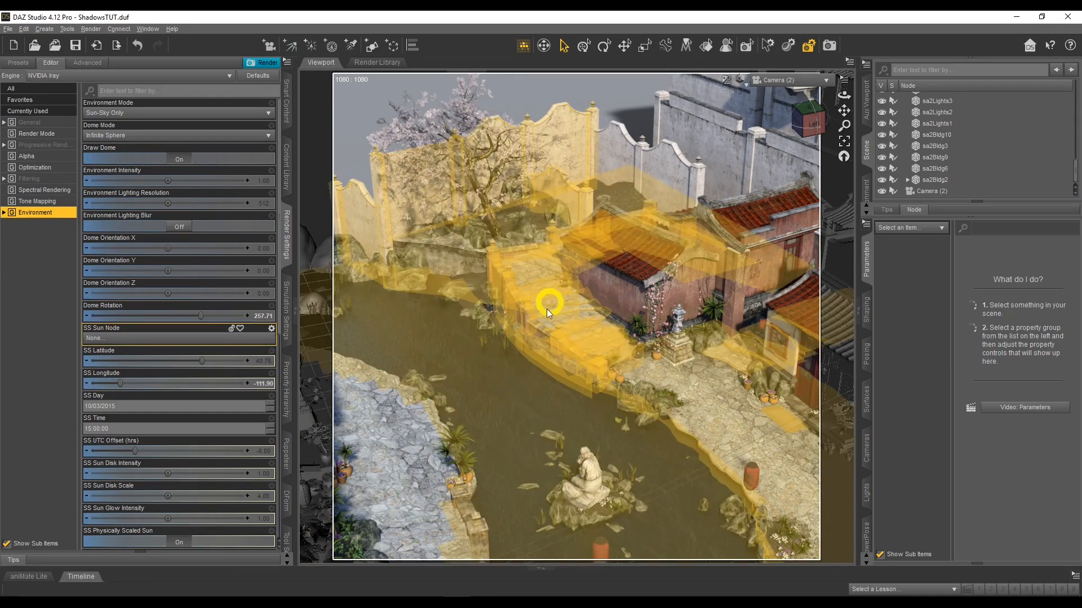
mouse_move(202, 311)
left_mouse_down()
mouse_move(174, 316)
mouse_move(229, 319)
left_mouse_up()
left_click_drag(235, 321, 200, 322)
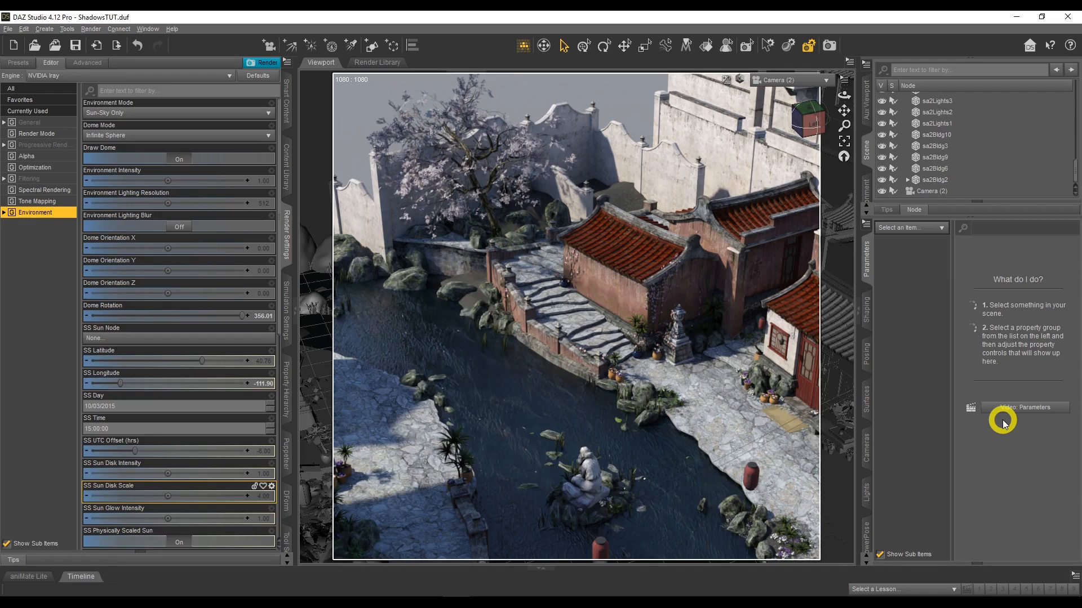
key("ctrl+2")
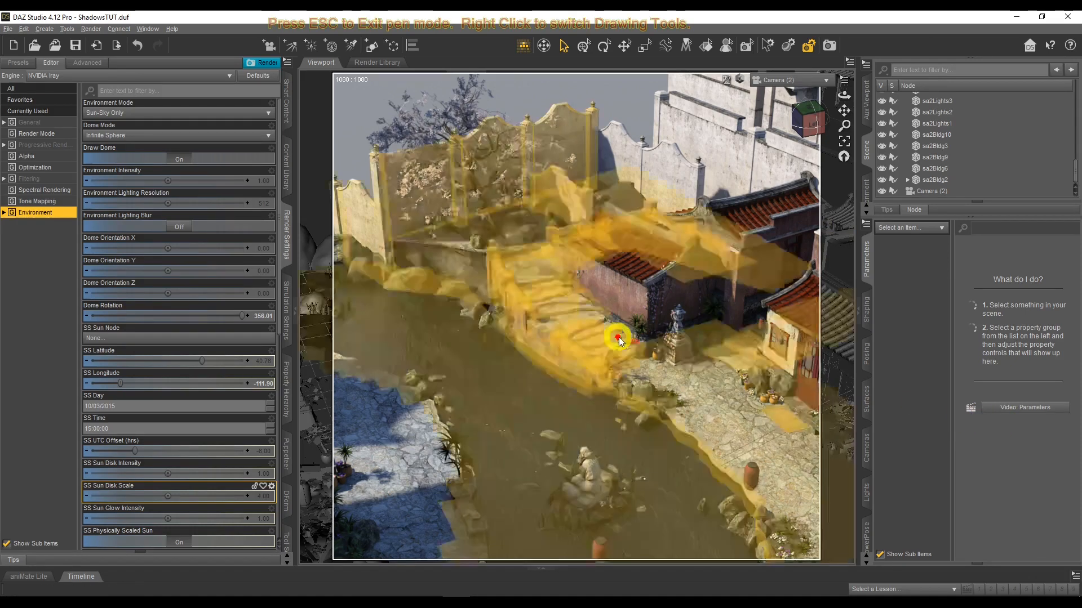
mouse_move(630, 318)
left_mouse_down()
mouse_move(551, 256)
mouse_move(512, 313)
mouse_move(602, 379)
mouse_move(655, 344)
mouse_move(630, 310)
left_mouse_up()
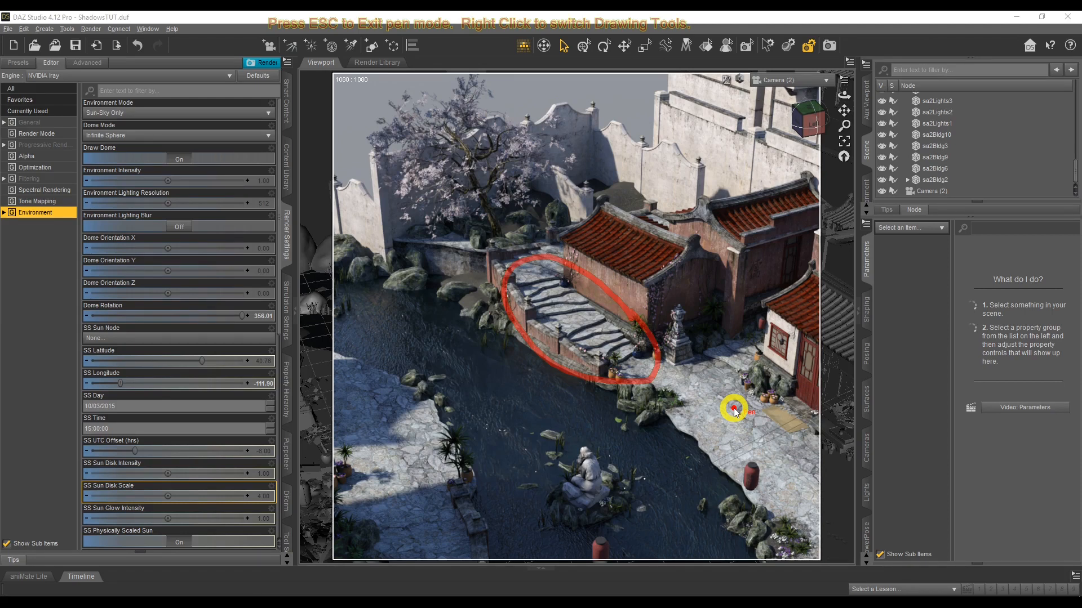
mouse_move(608, 321)
left_mouse_down()
mouse_move(578, 338)
mouse_move(575, 314)
mouse_move(543, 320)
mouse_move(587, 306)
mouse_move(529, 311)
left_mouse_up()
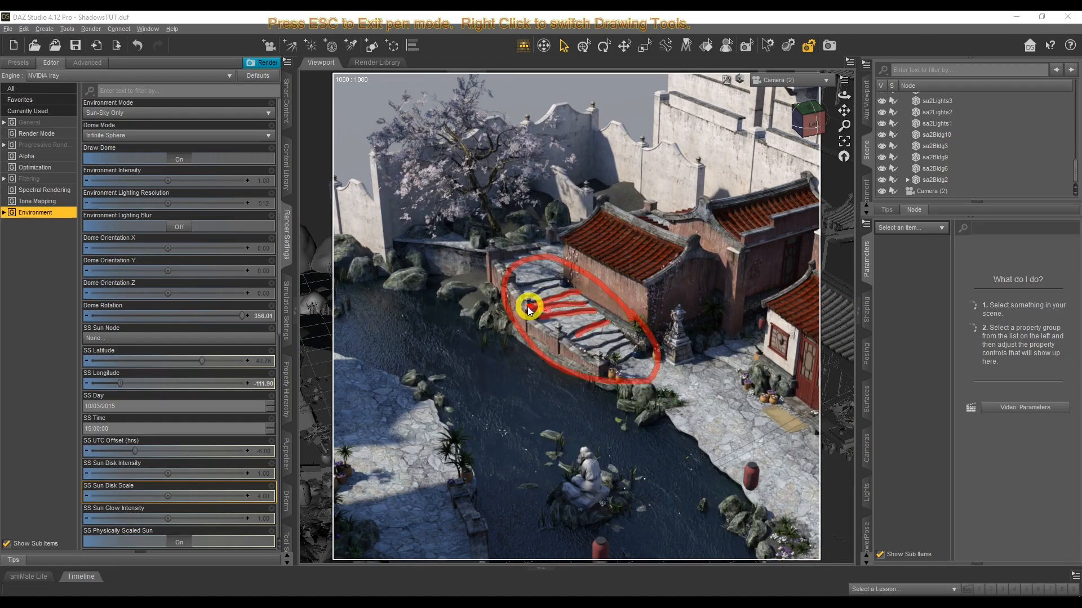
key("Escape")
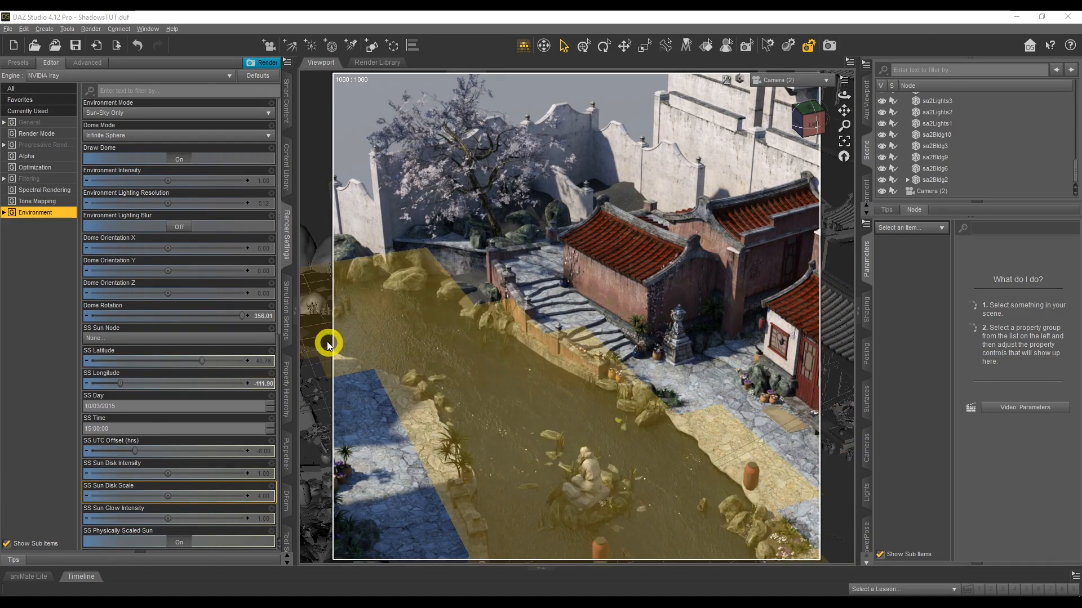
Step: Try different dome rotations to compare the shadows and leave the rotation at about 194
left_click_drag(242, 316, 174, 317)
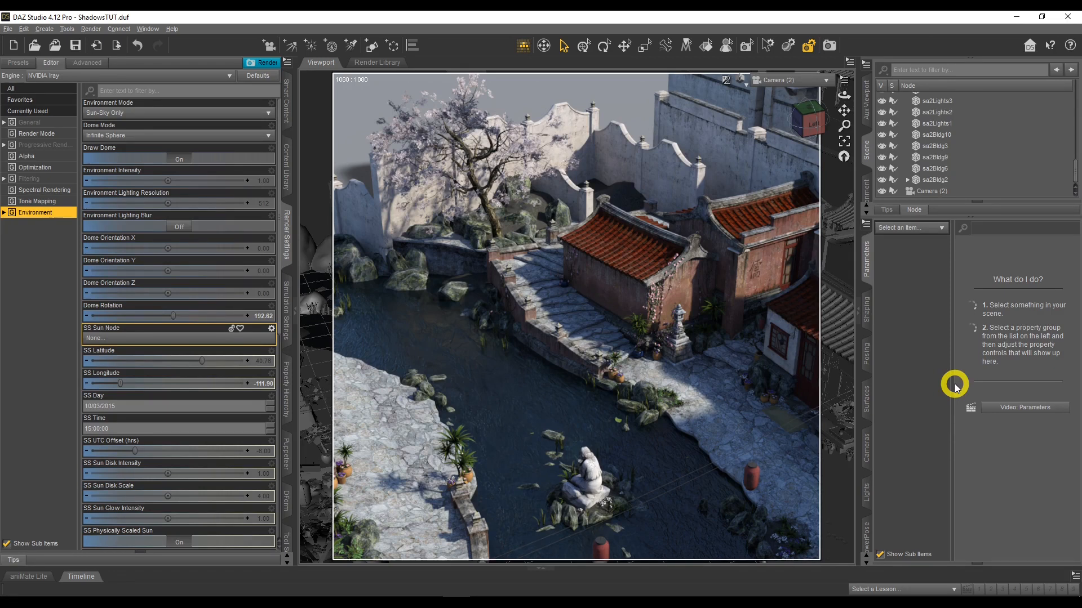
left_click_drag(173, 316, 203, 319)
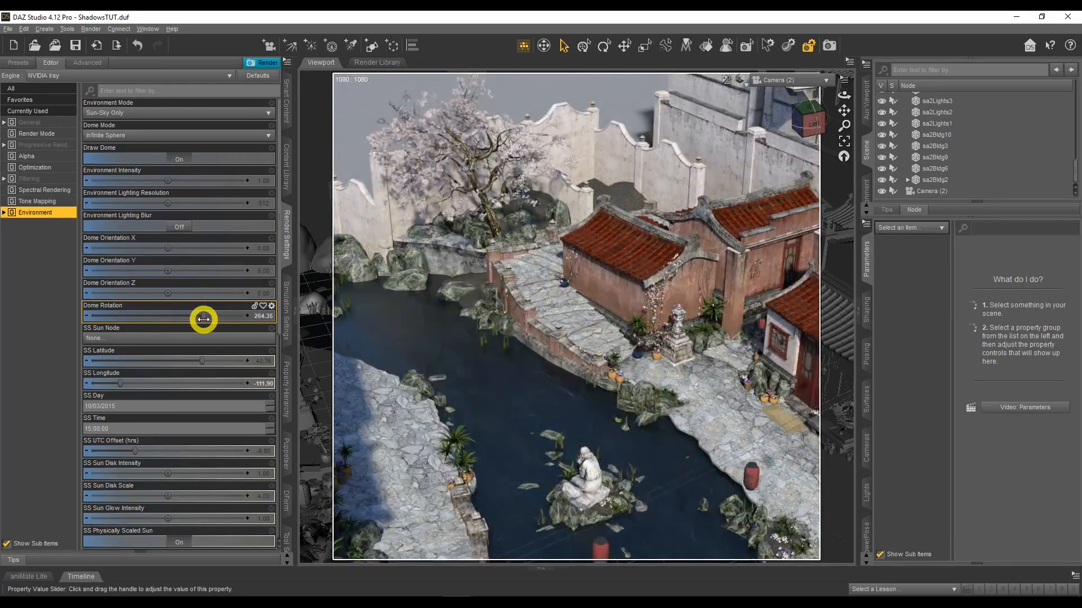
left_click_drag(203, 316, 174, 316)
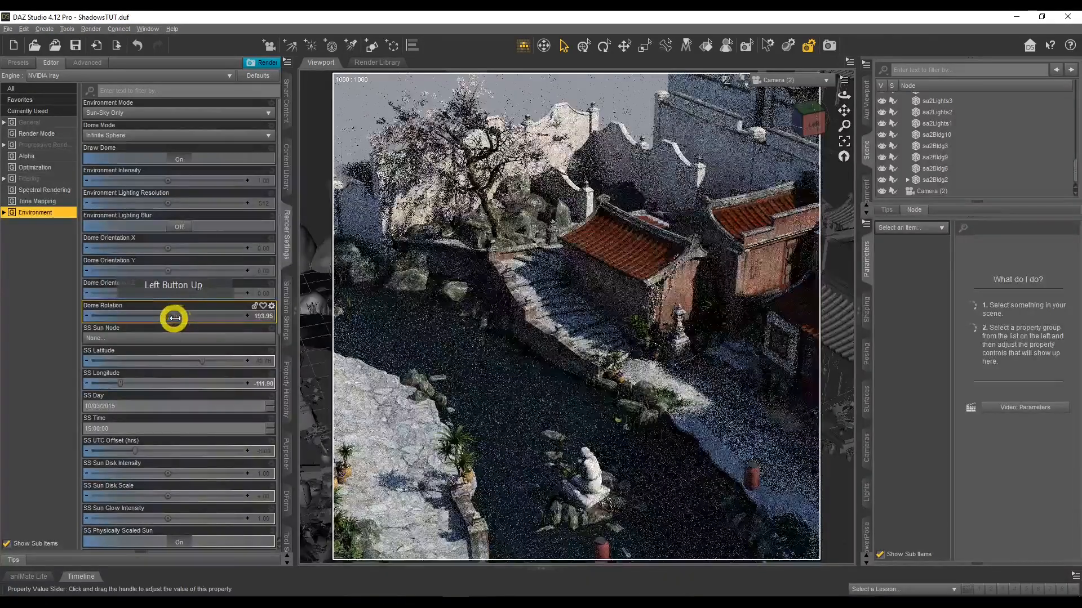
left_click(717, 489)
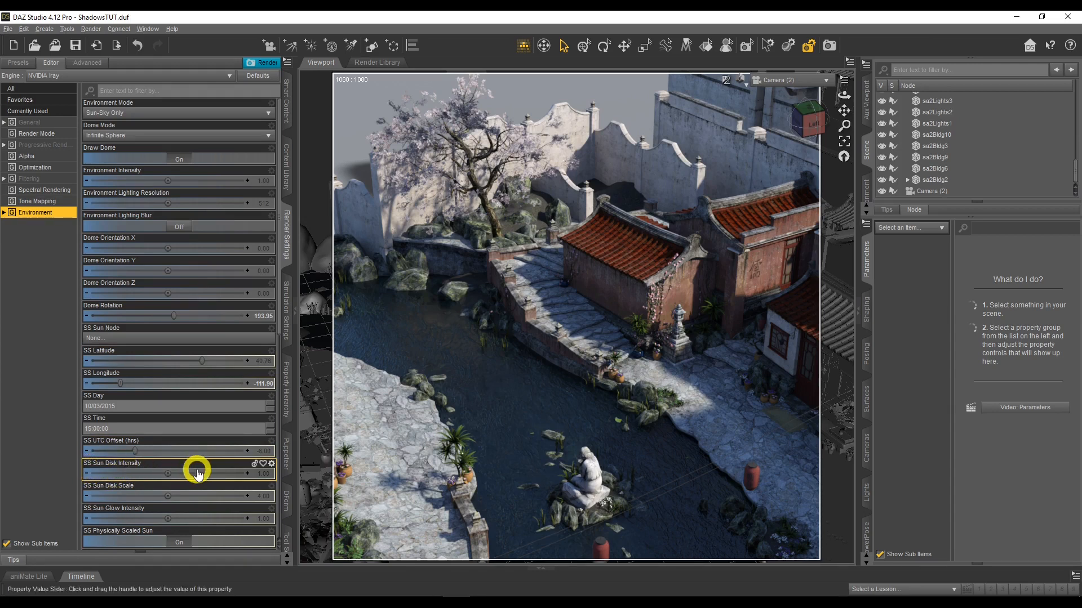
Step: Raise the SS Sun Disk Intensity to 2 to compare the lighting, and finally to 3
left_click(267, 474)
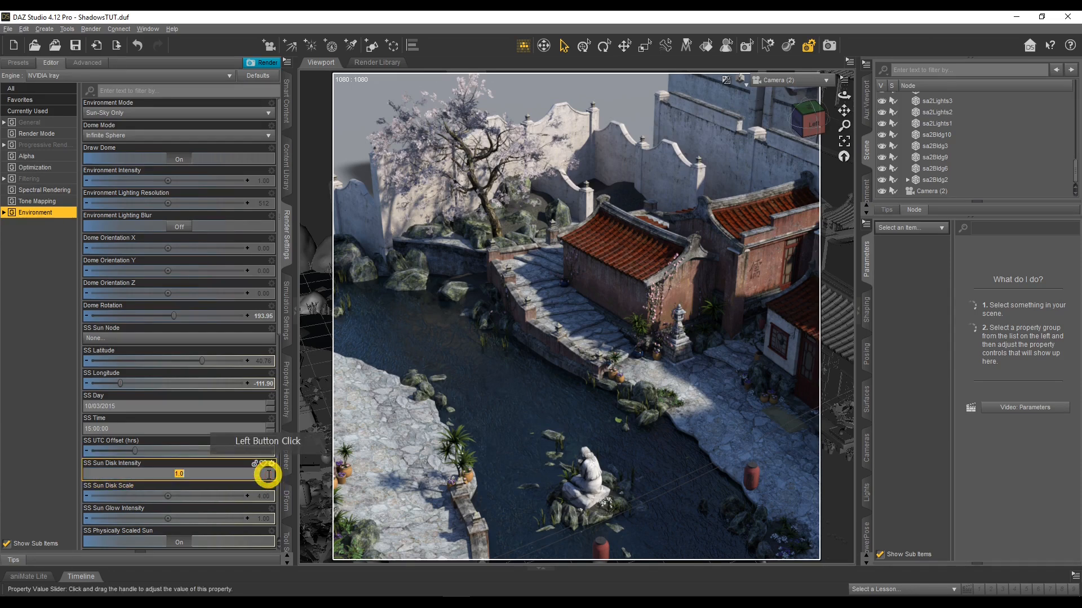
type("2")
key("Return")
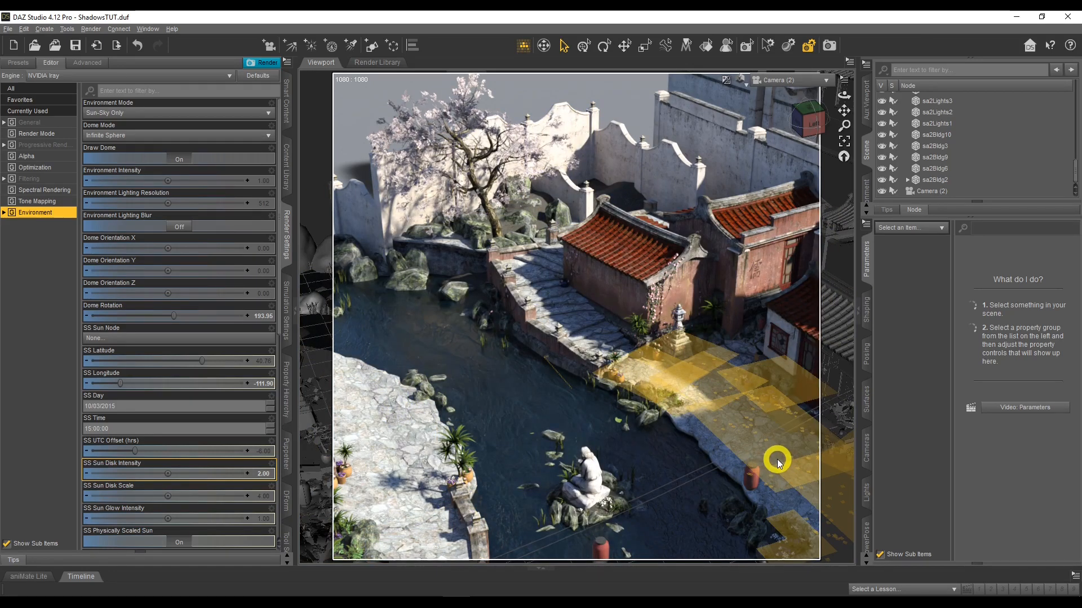
left_click(264, 472)
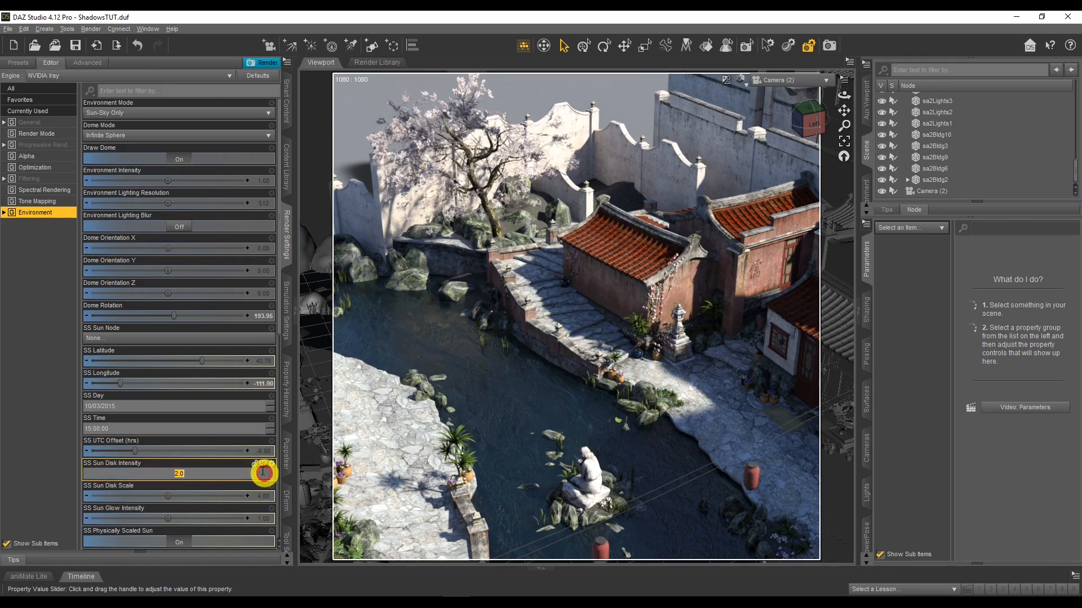
type("3")
key("Return")
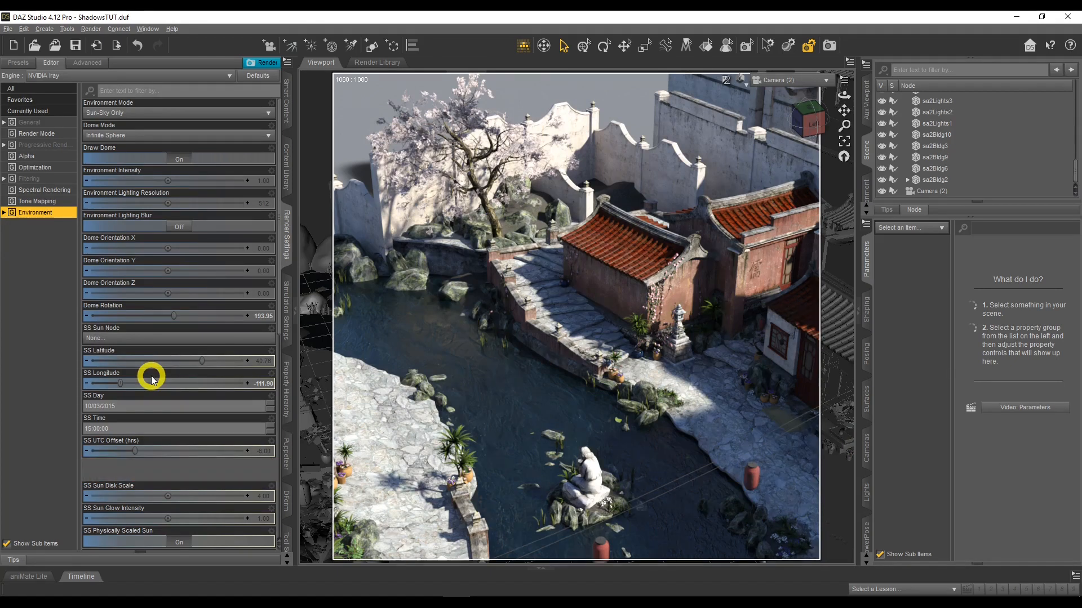
left_click(151, 379)
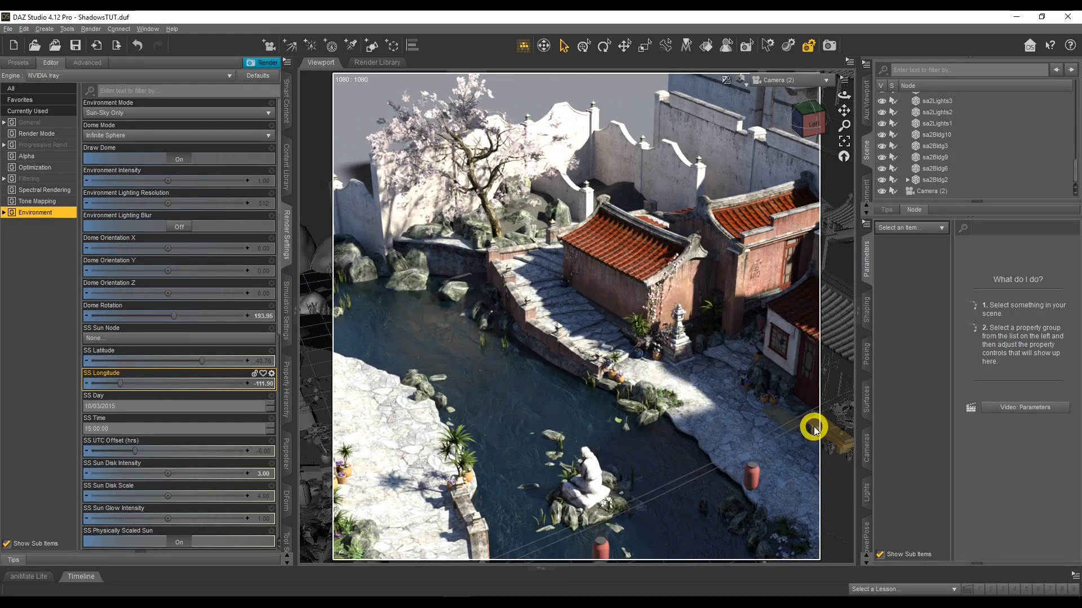
Step: Activate the Spot Render tool and set the SS Sun Disk Scale to 1 for sharper shadows
left_click(219, 499)
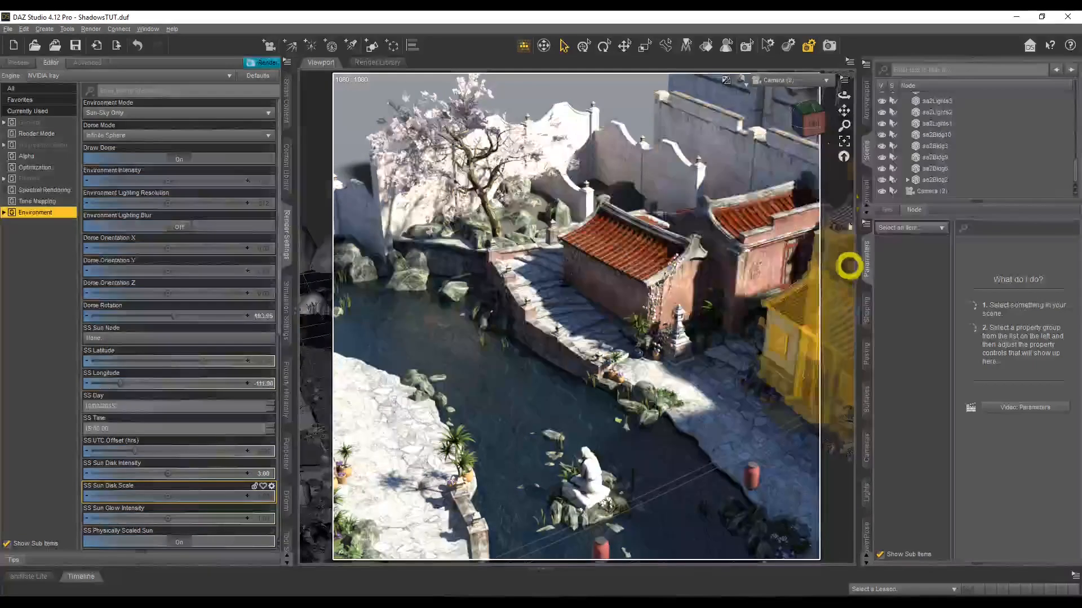
left_click(751, 54)
left_click(717, 411)
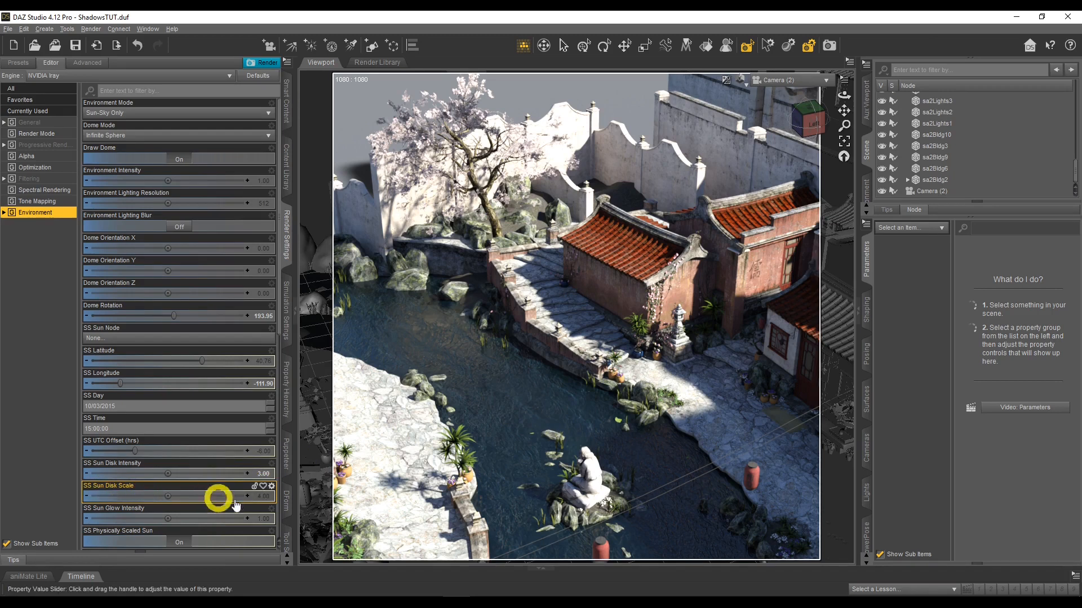
left_click(261, 496)
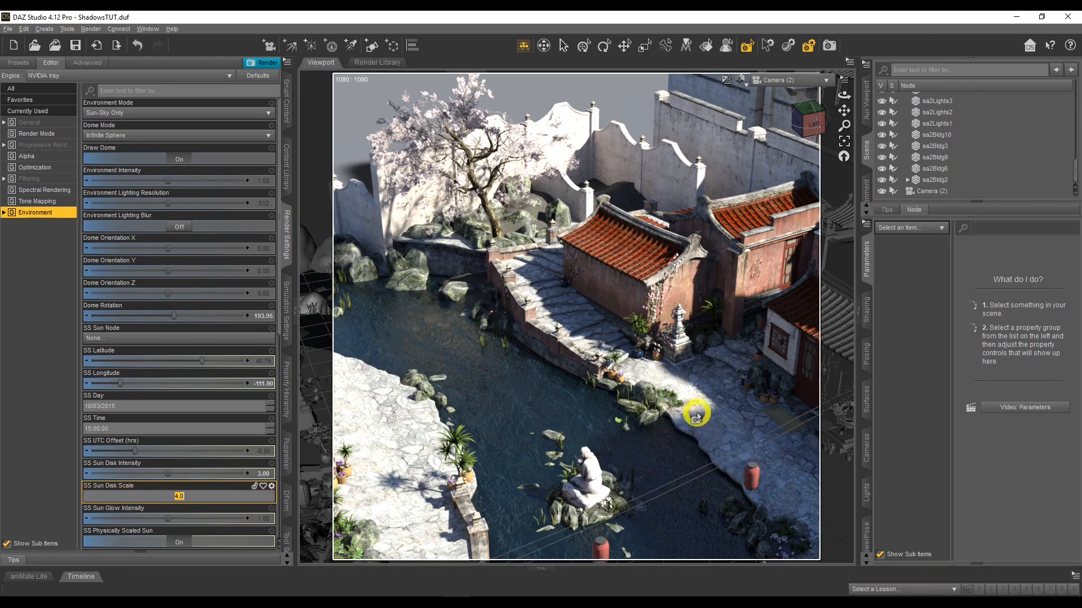
type("1")
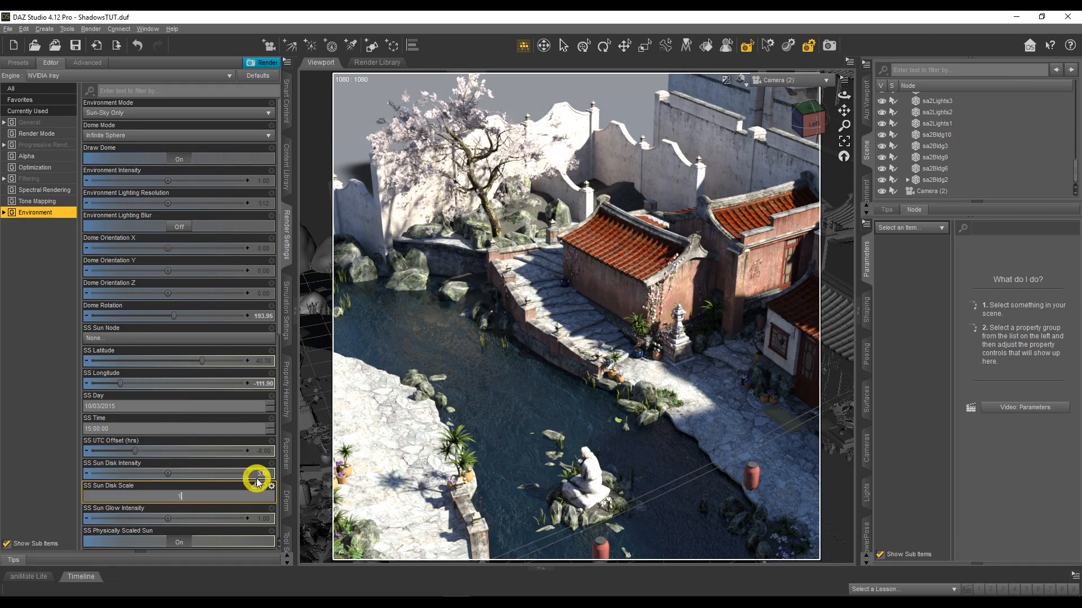
key("Return")
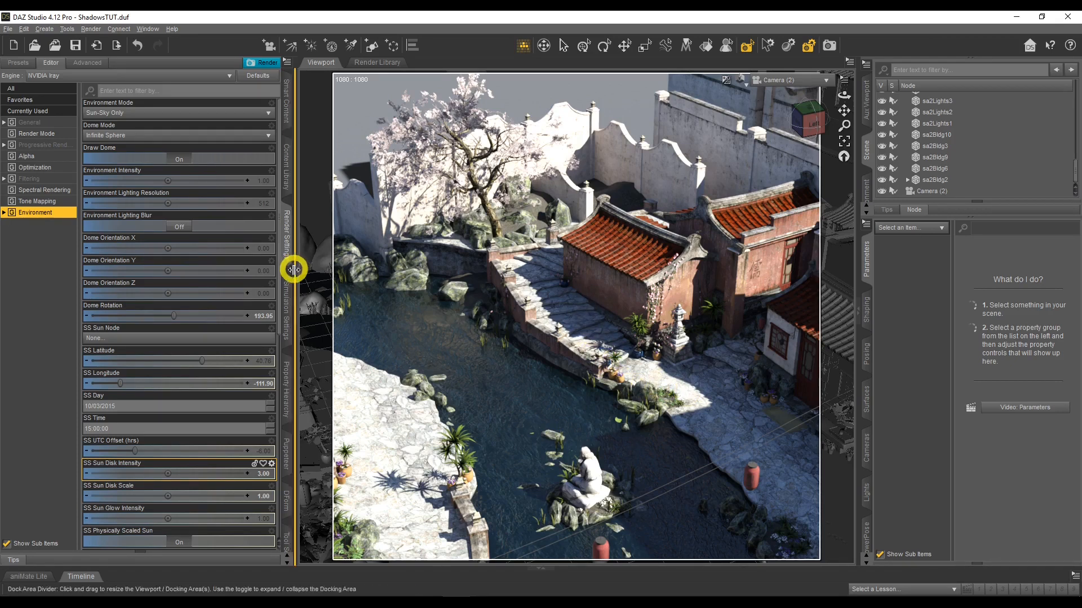
Step: In the tone mapping settings, try Crush Blacks at 0.5 and finally set it to 1
left_click(39, 201)
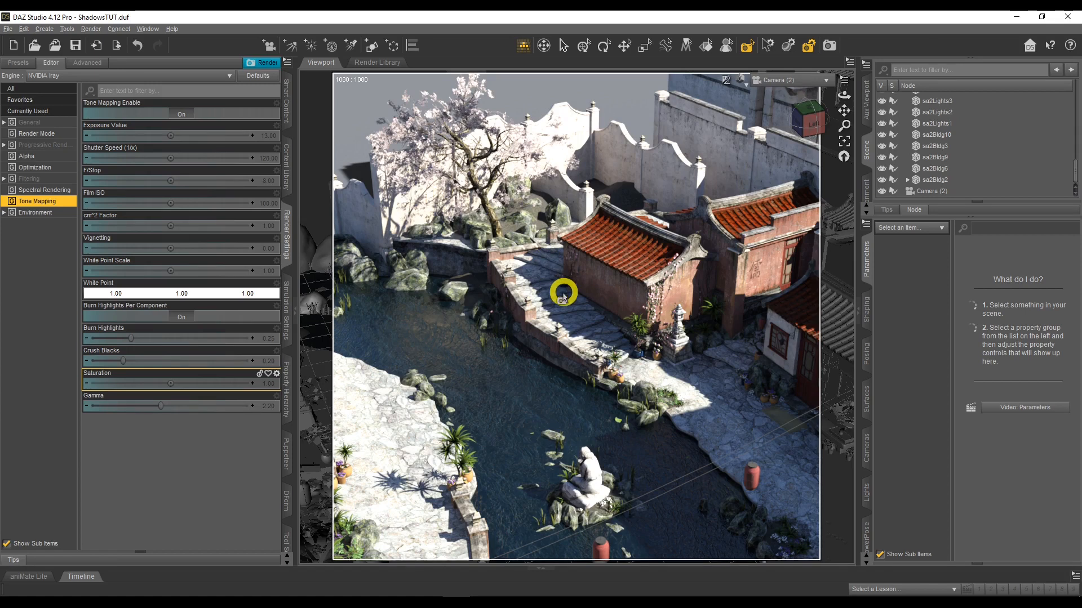
left_click(202, 348)
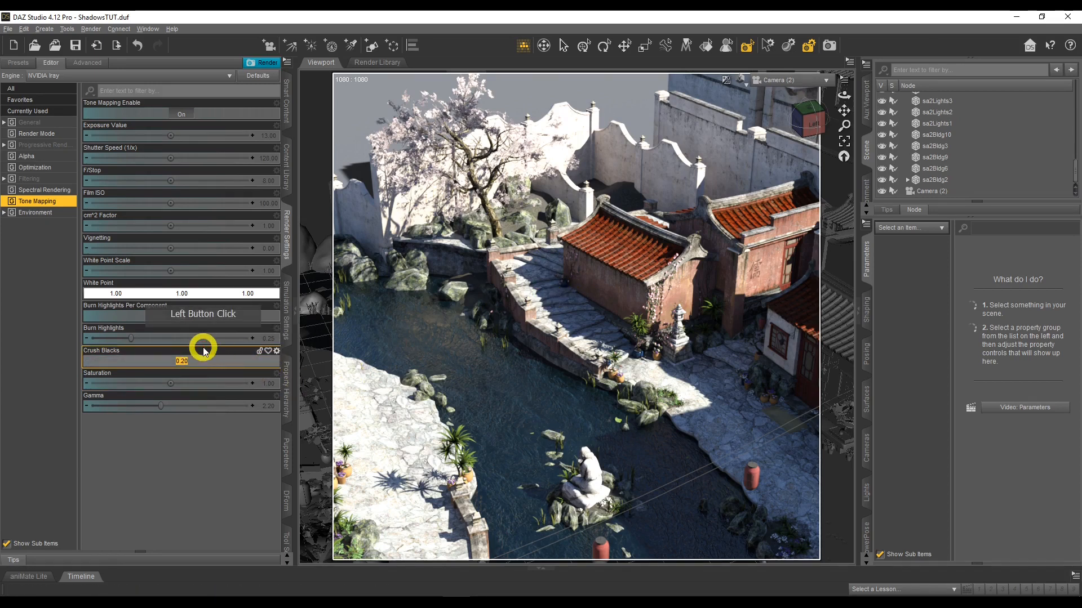
type("0.5")
key("Return")
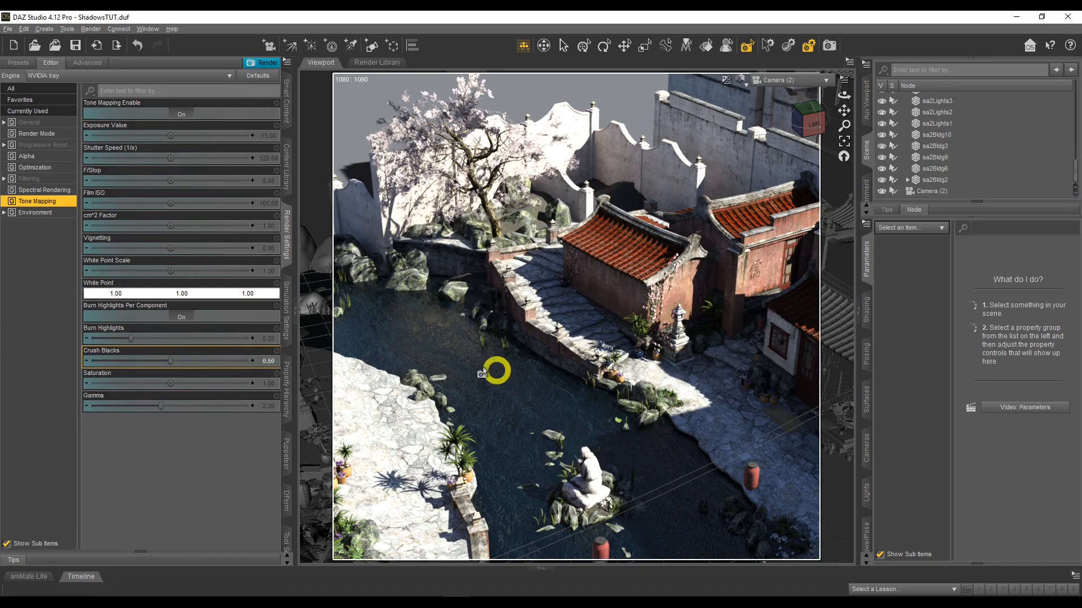
left_click(273, 361)
left_click(273, 361)
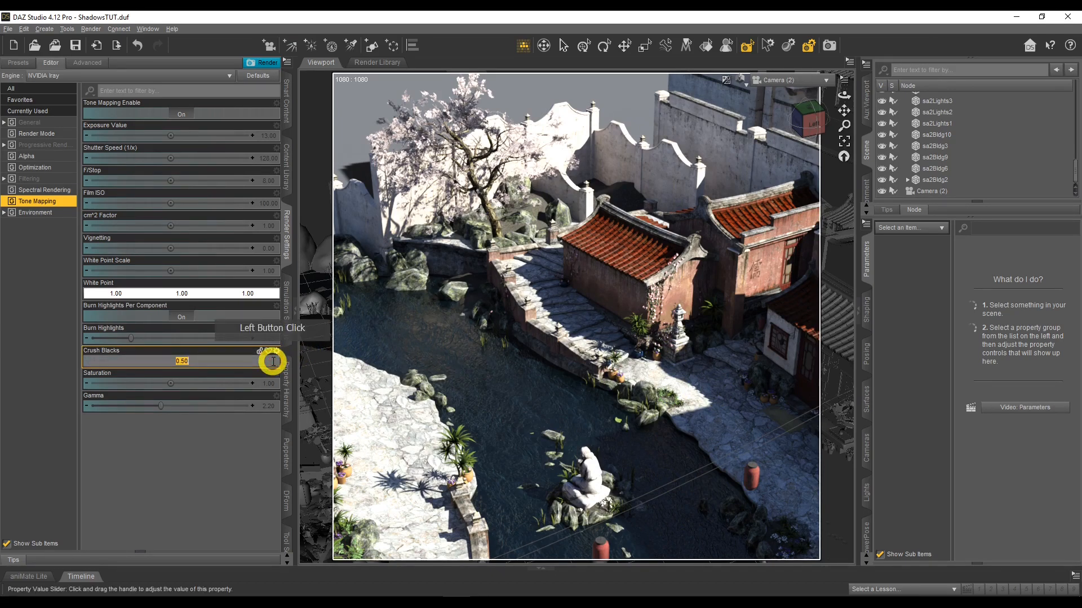
type("1")
key("Return")
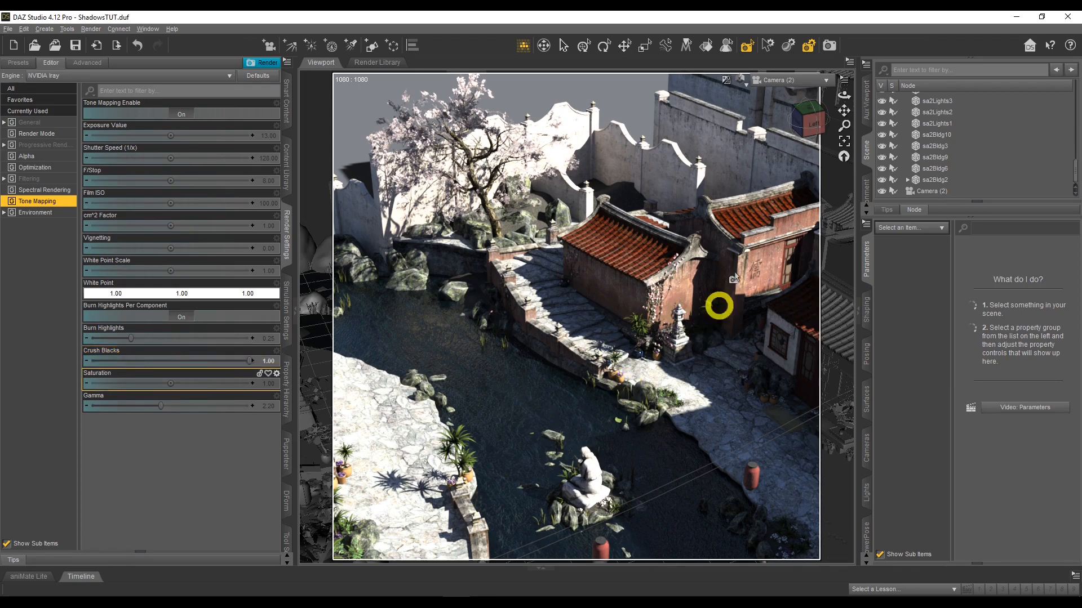
Step: Look through the view named Camera and change the viewport's draw style from the Iray preview to a textured preview
left_click(780, 81)
left_click(783, 178)
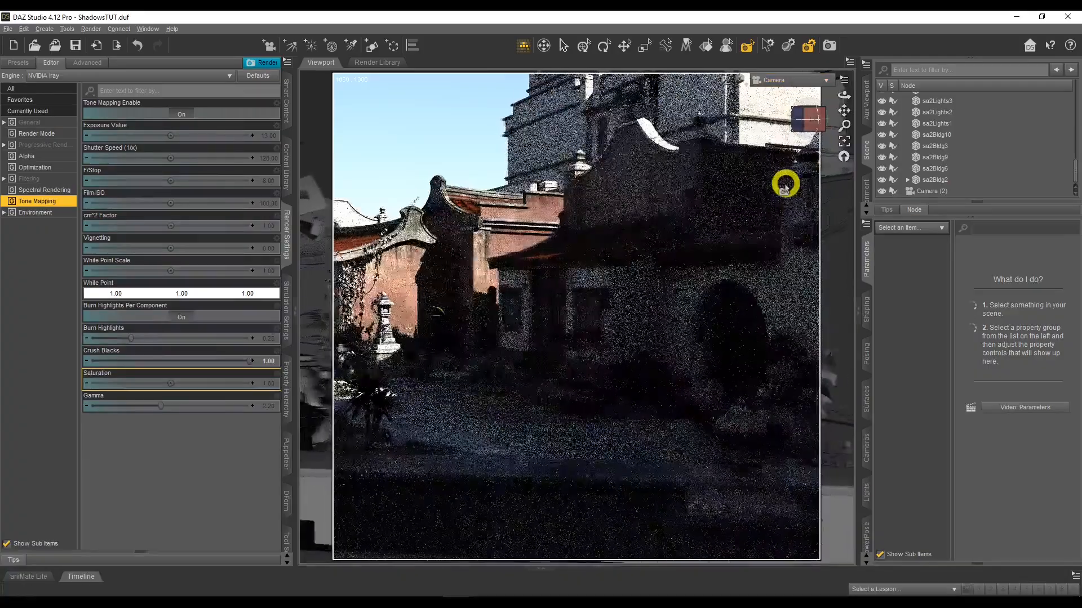
middle_click_drag(786, 189, 762, 111)
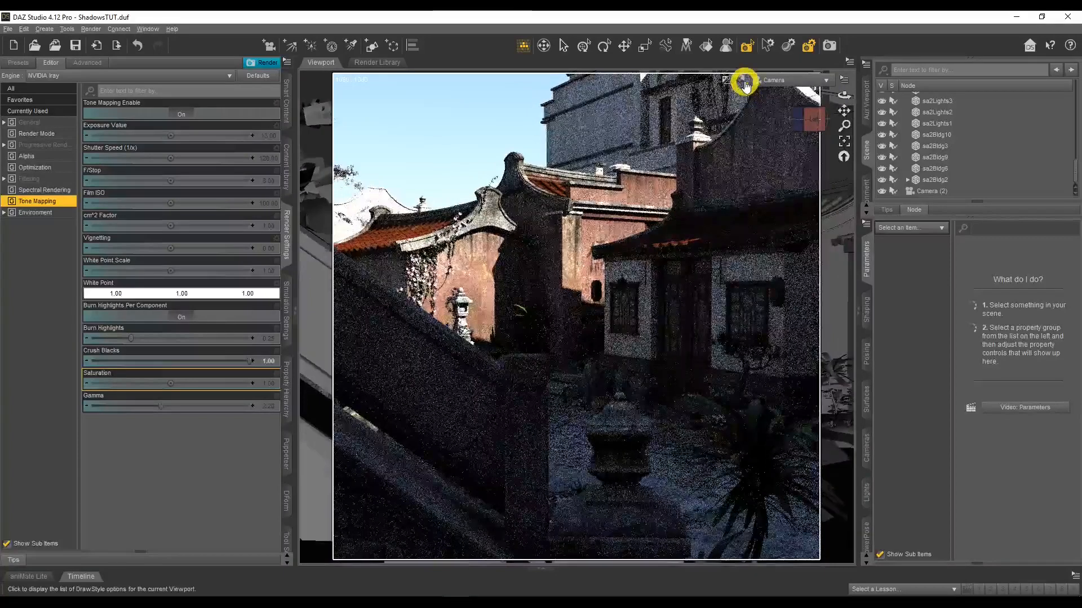
left_click(740, 79)
left_click(766, 189)
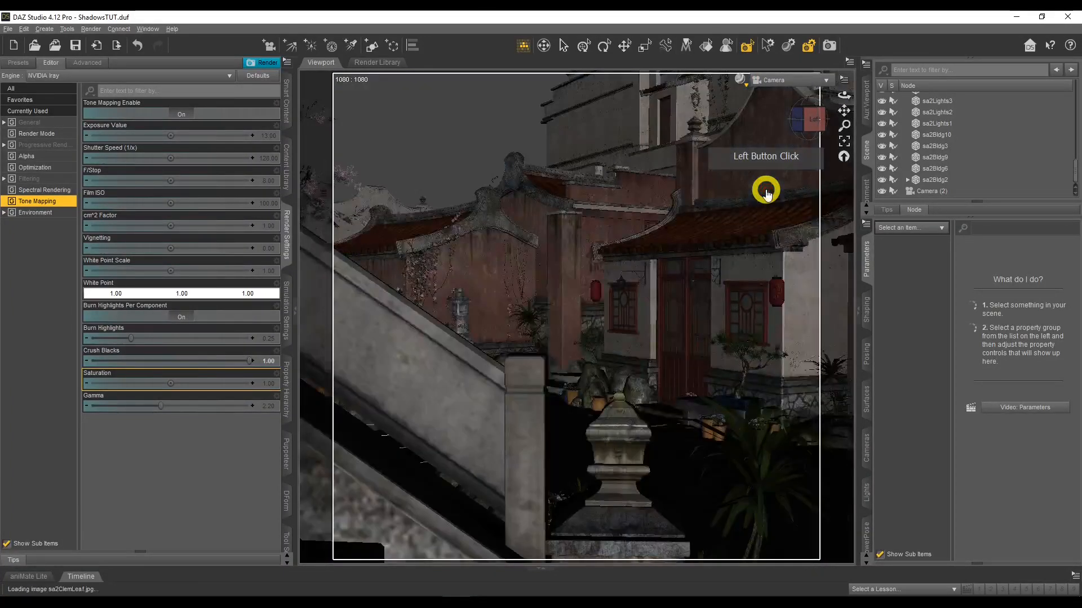
Step: Reframe the Camera view so it faces the round gateway with the steps behind it
scroll(766, 191, "up", 7)
left_click_drag(845, 95, 725, 108)
scroll(998, 168, "up", 5)
scroll(998, 167, "up", 3)
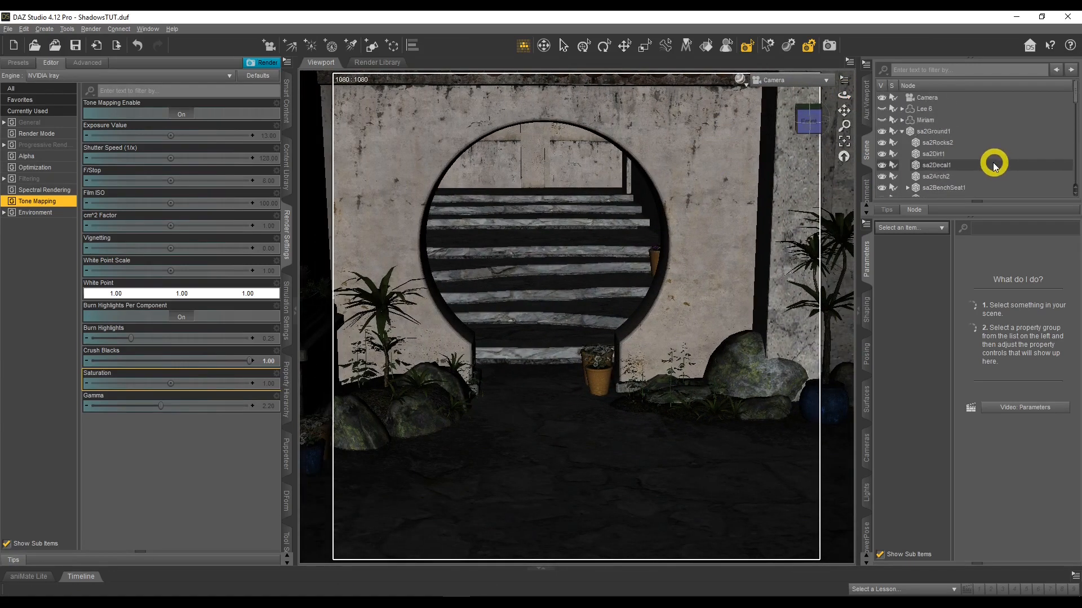
Step: Select the Lee 6 figure in the scene and widen the Camera view to include the courtyard in front of the round gateway
left_click(927, 121)
left_click(922, 109)
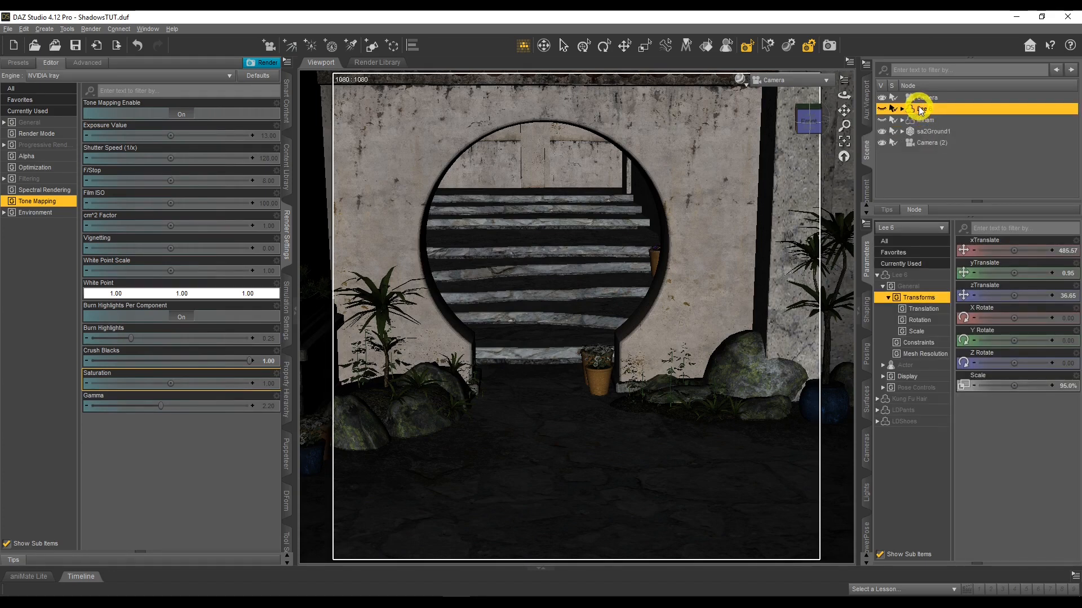
scroll(671, 319, "down", 5)
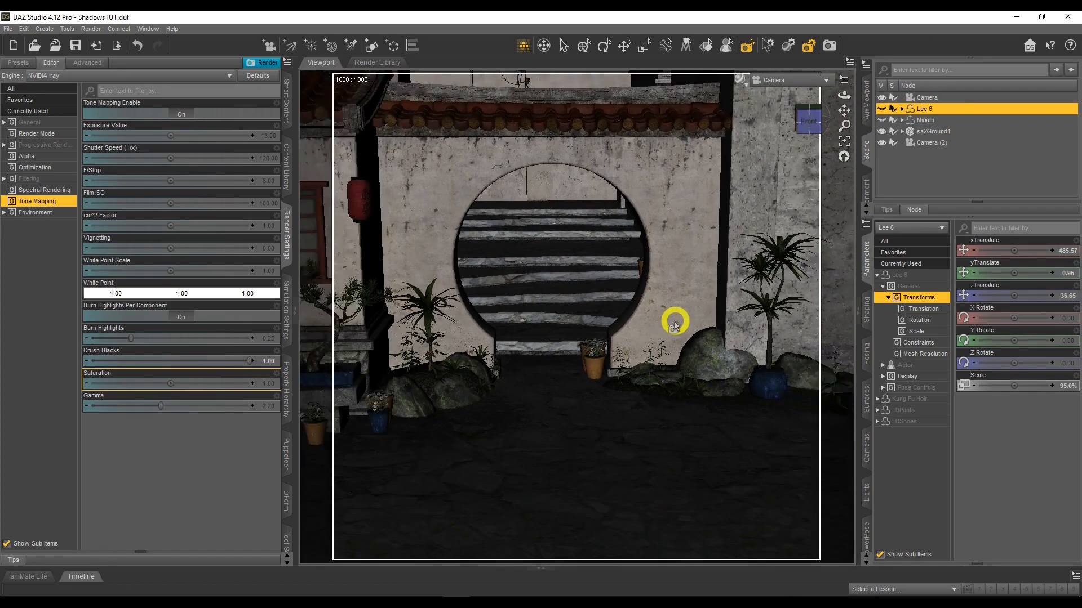
scroll(675, 322, "down", 4)
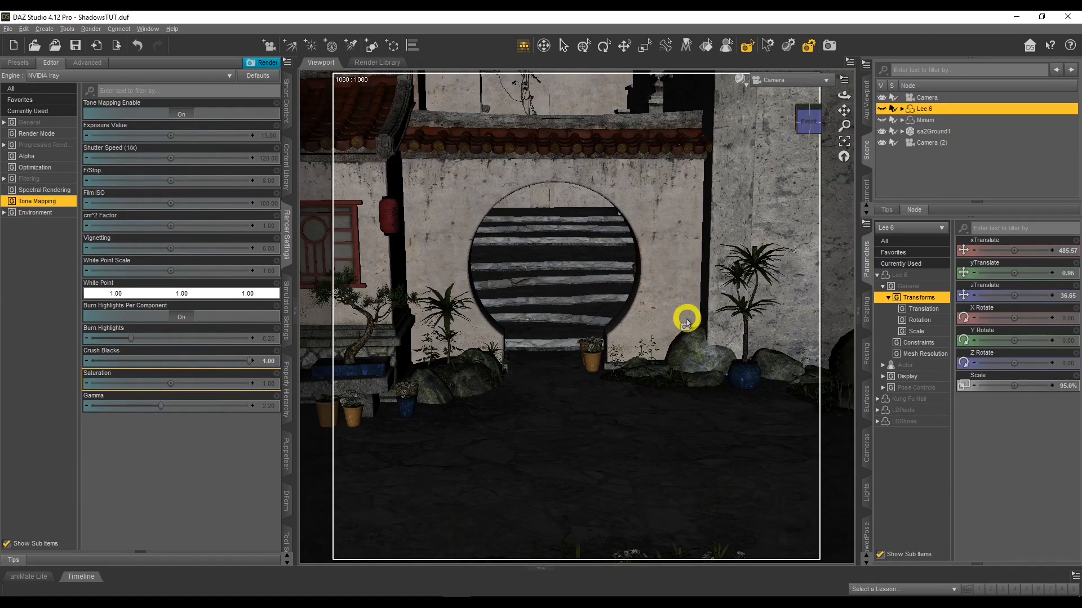
left_click_drag(844, 108, 844, 114)
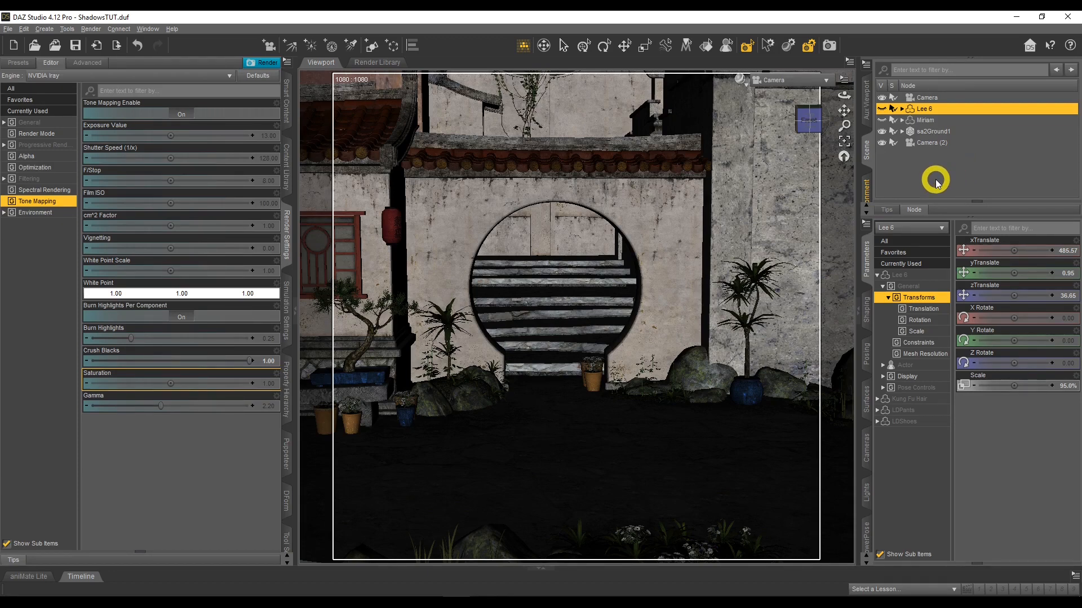
Step: List all of Lee 6's parameters, filter them by "vis", and expand the figure's hierarchy in the scene
left_click(914, 243)
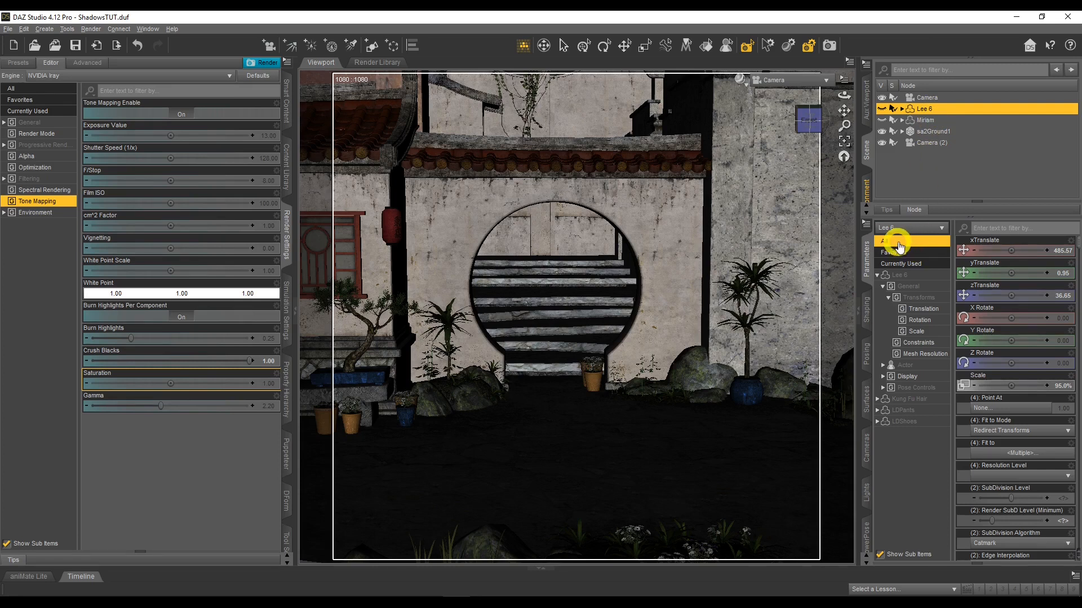
left_click(987, 226)
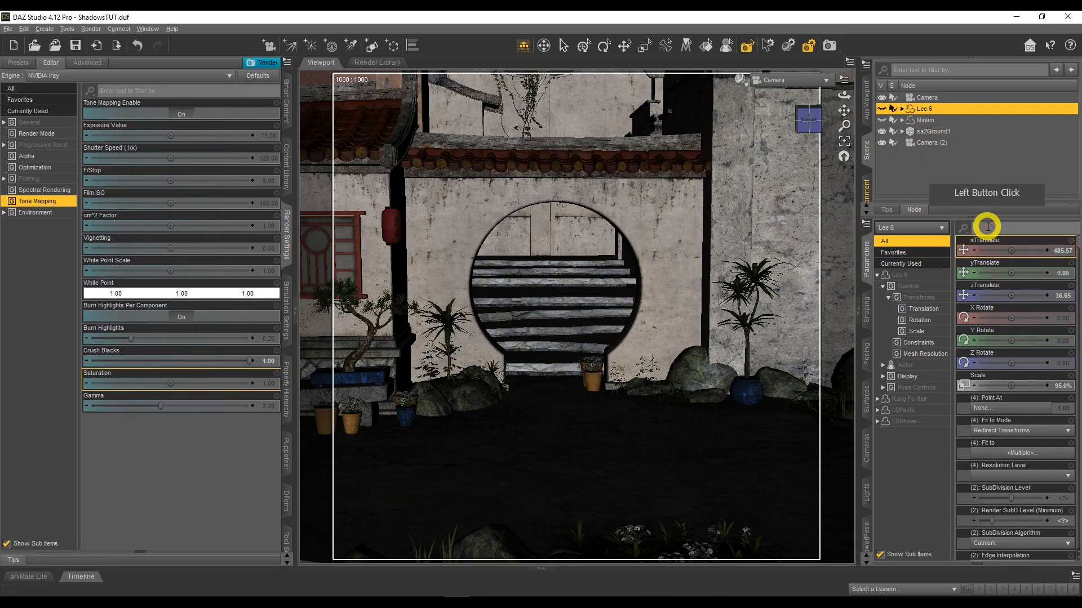
type("vis")
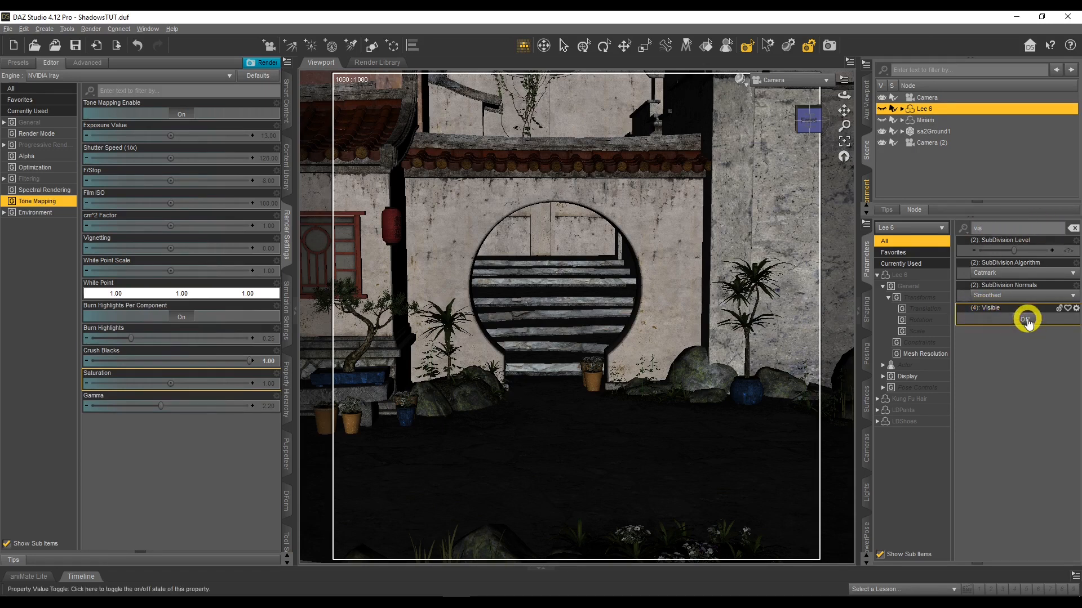
left_click(902, 109)
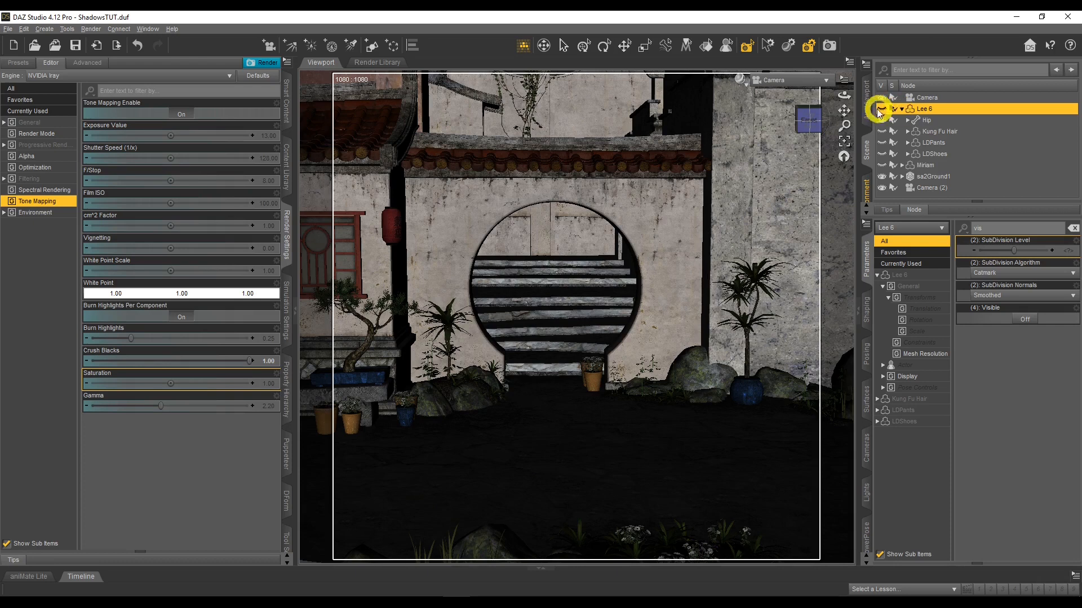
Step: Try showing Lee 6 with the Visible property, turn it off again, and show only the figure's Hip from the scene list
left_click(1025, 318)
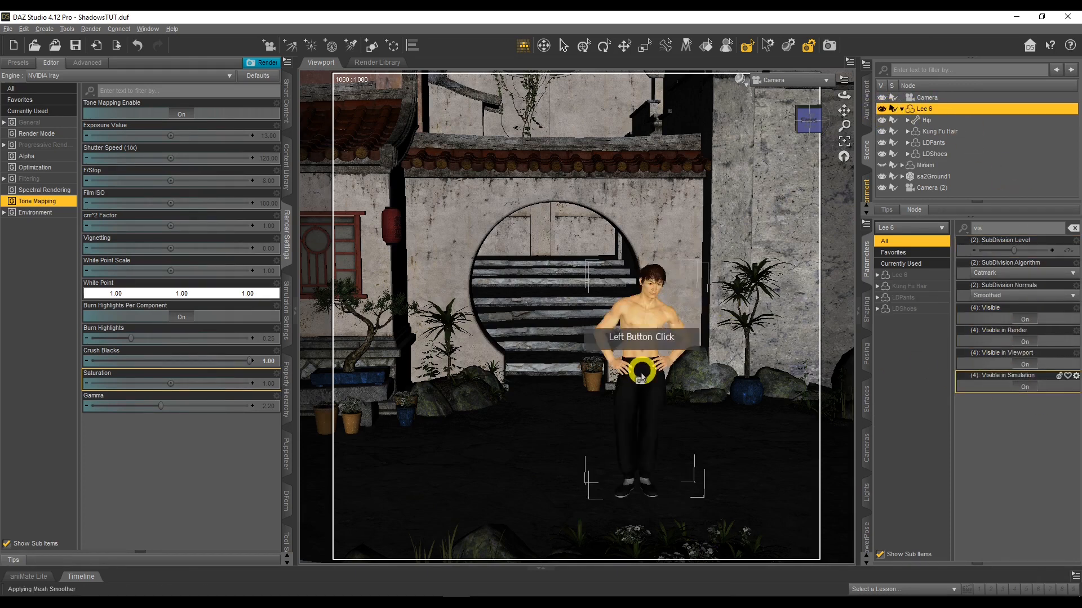
left_click(1029, 320)
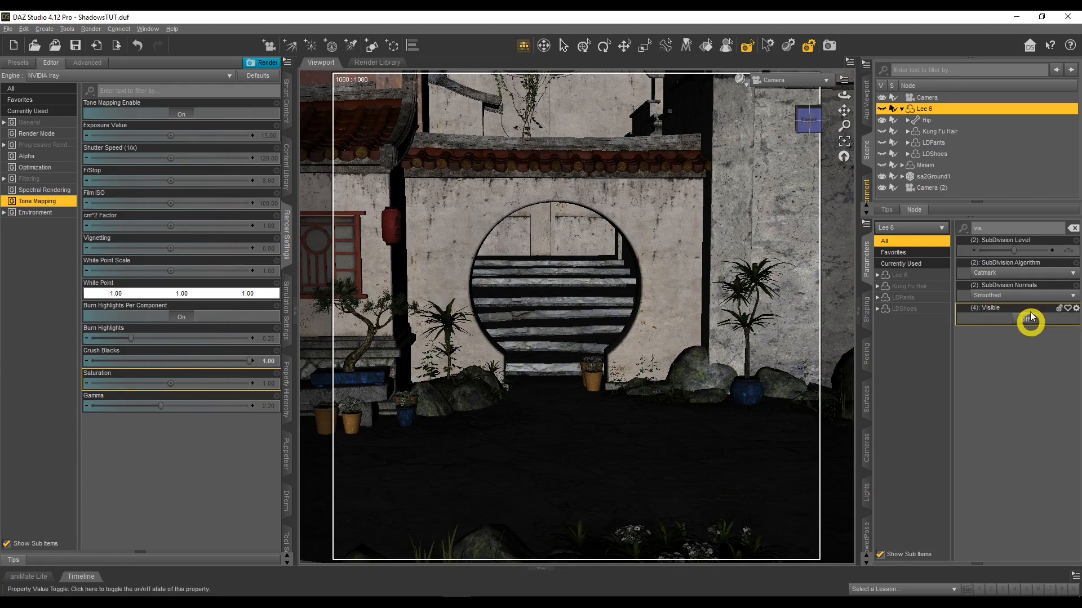
left_click(901, 108)
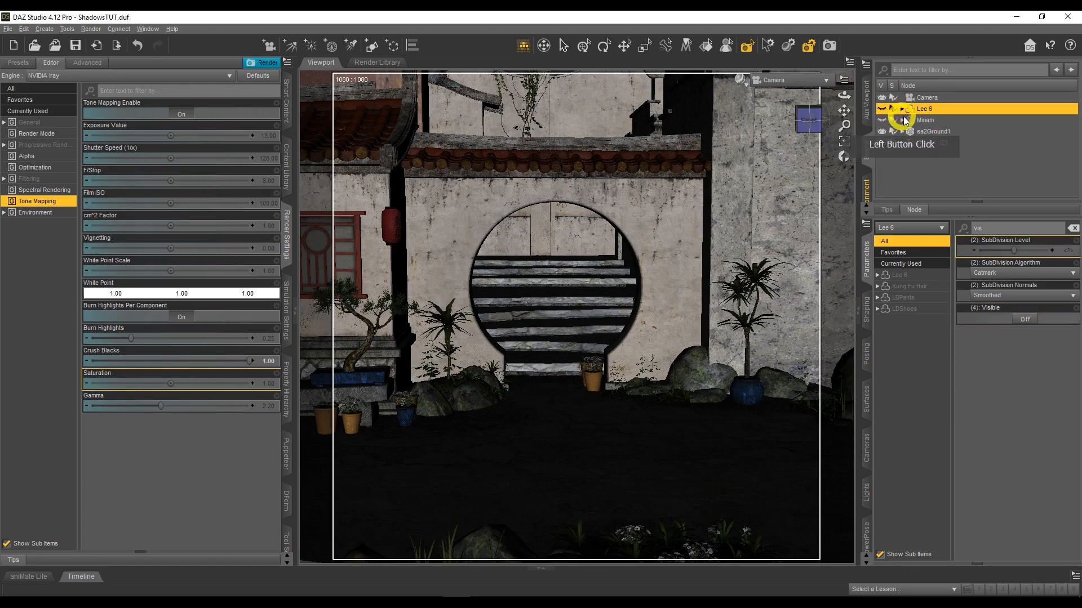
left_click(901, 108)
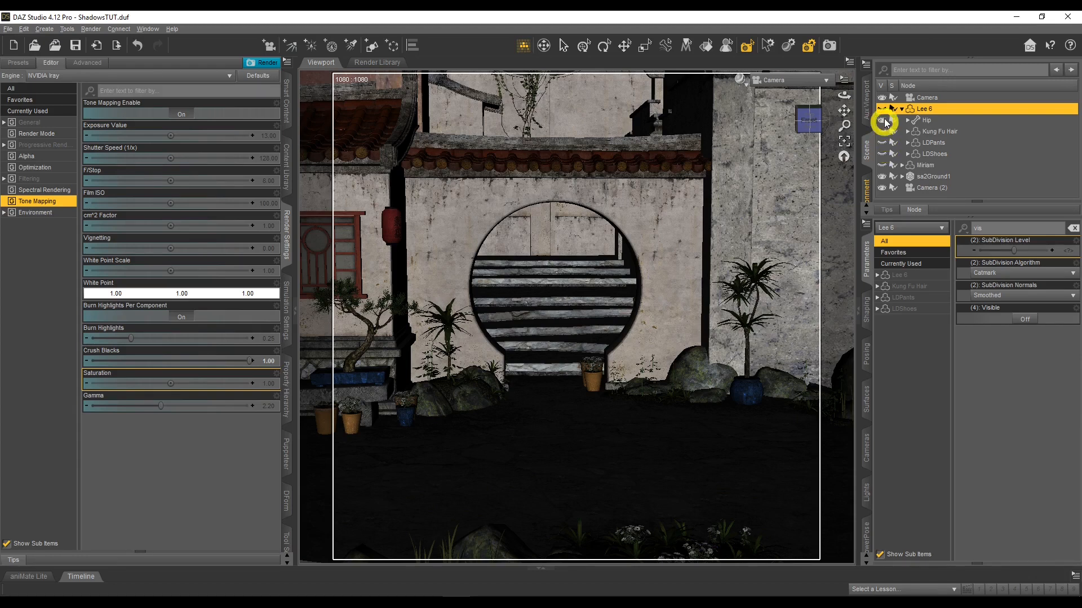
left_click(920, 113)
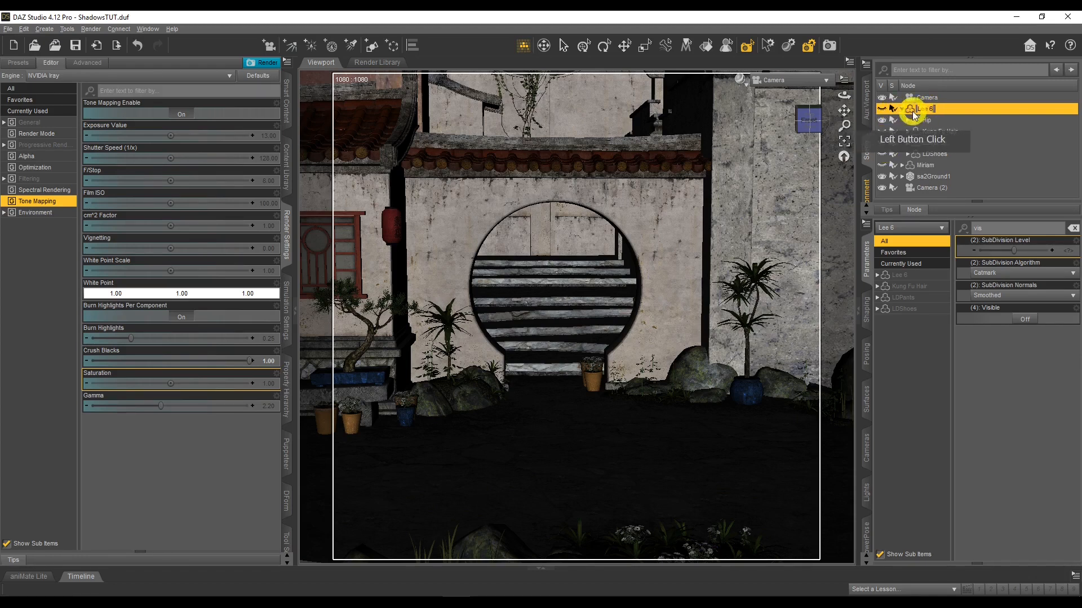
left_click(942, 114)
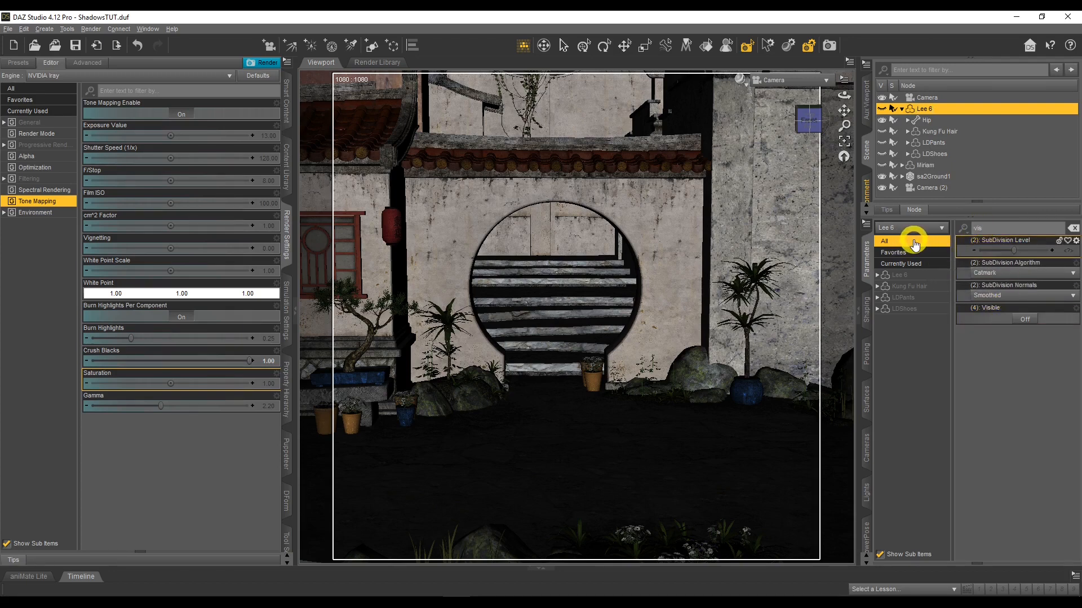
Step: Turn on Visible for Lee 6 together with its hair, pants and shoes
left_click(1025, 319)
left_click(977, 369)
left_click(971, 376)
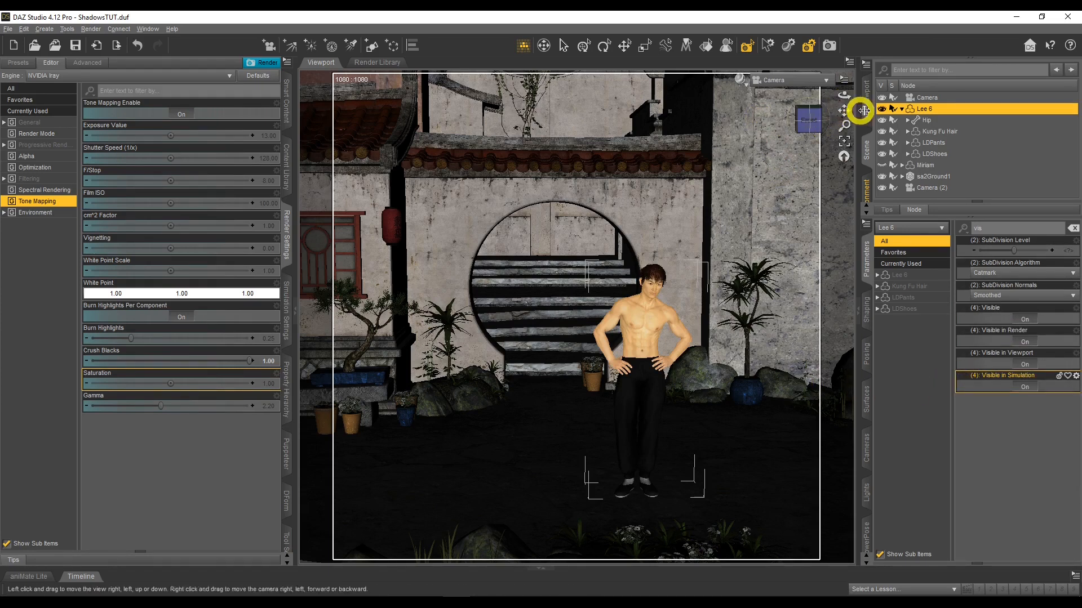
Step: Clear the parameter filter, show only Lee 6's own parameters, and set its xTranslate to about 423.42, in front of the gateway
left_click(1073, 227)
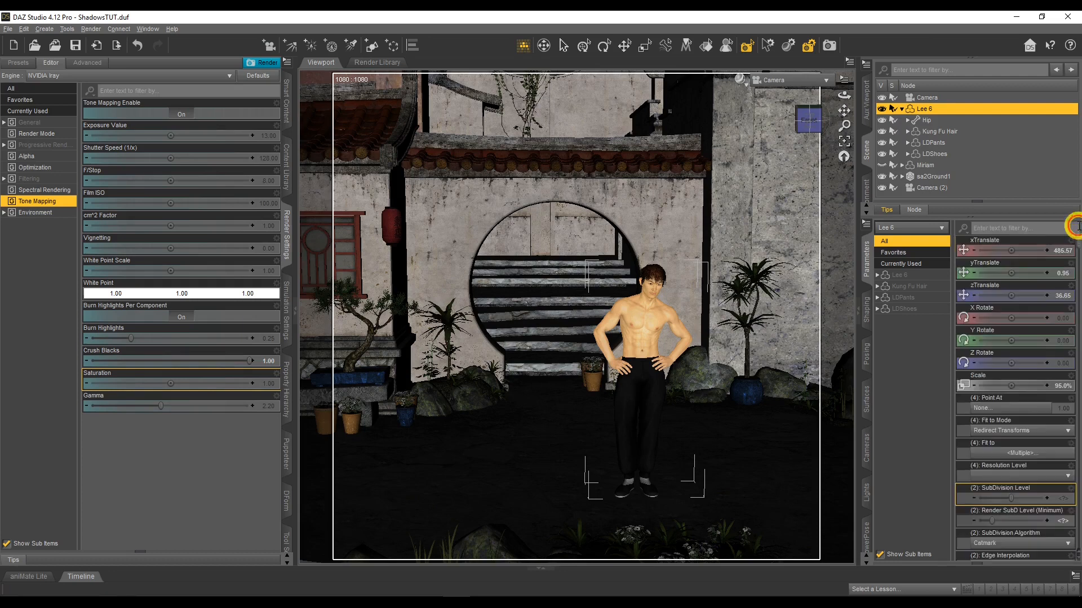
left_click(915, 279)
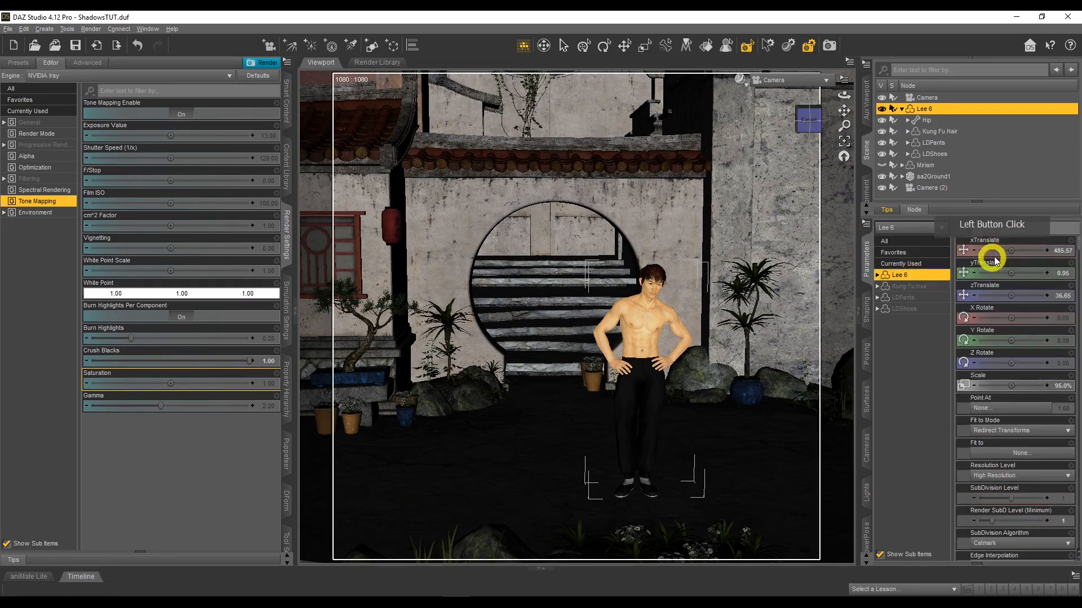
left_click_drag(1004, 251, 1008, 251)
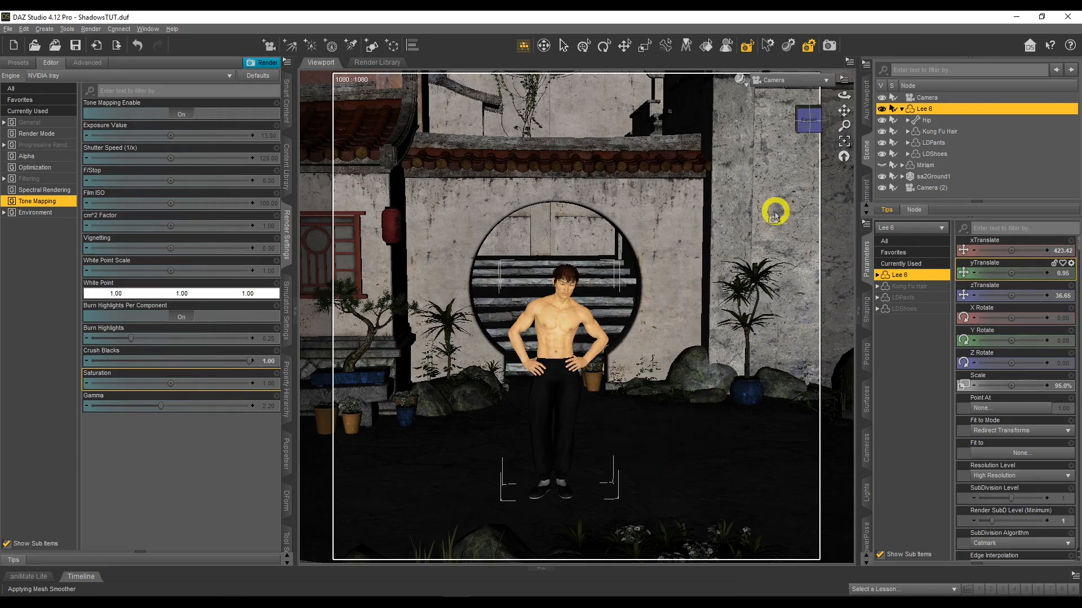
Step: Preview Lee 6 in the courtyard with the NVIDIA Iray draw style, and return the viewport to Texture Shaded
left_click(743, 89)
left_click(748, 215)
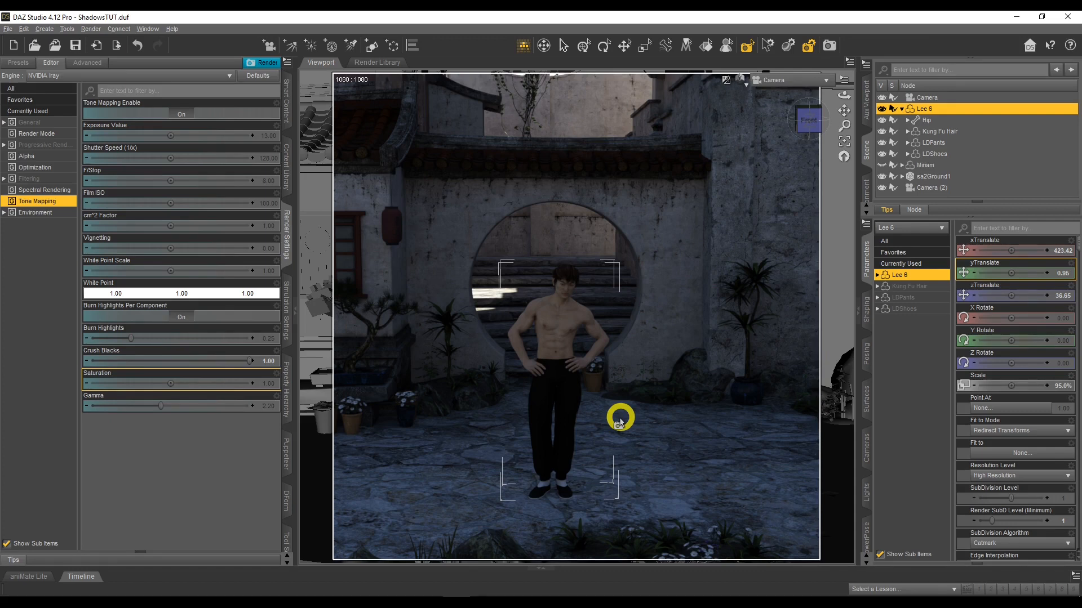
left_click(740, 79)
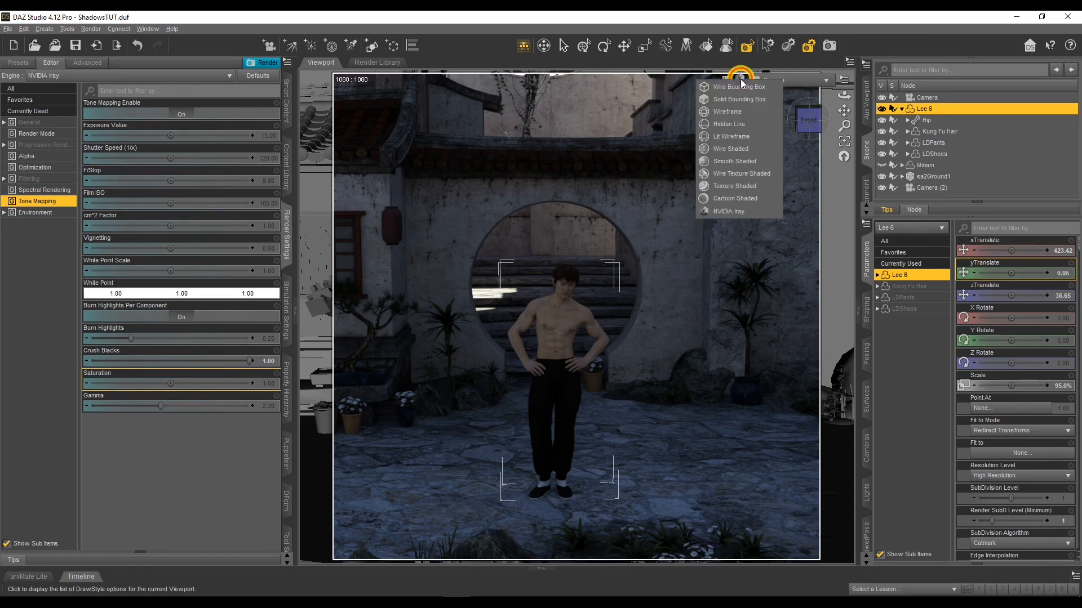
left_click(739, 185)
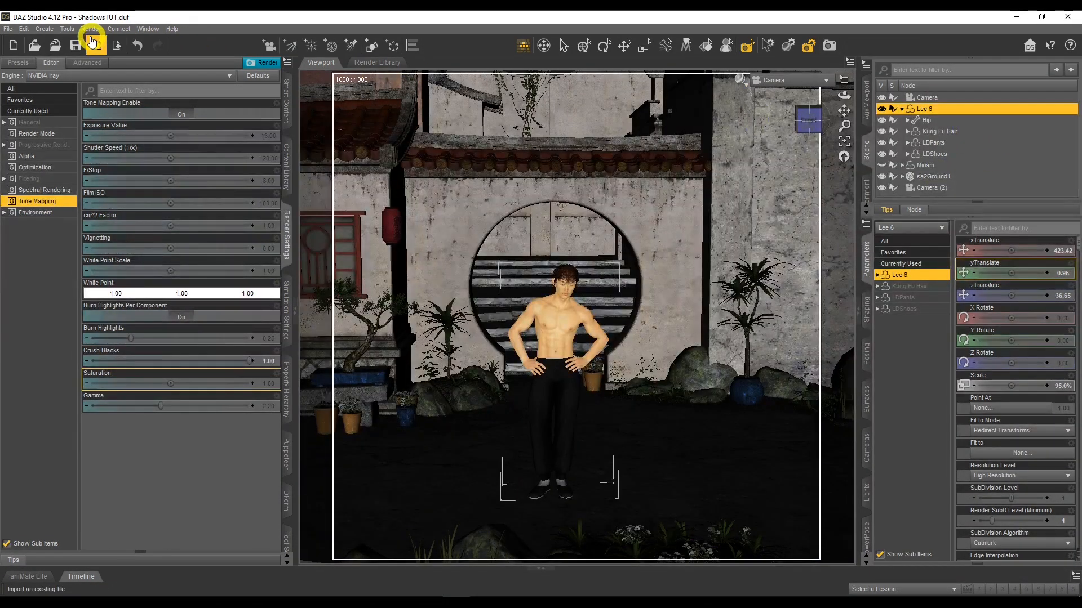
Step: Create a new spotlight aligned with the current Camera view
left_click(46, 30)
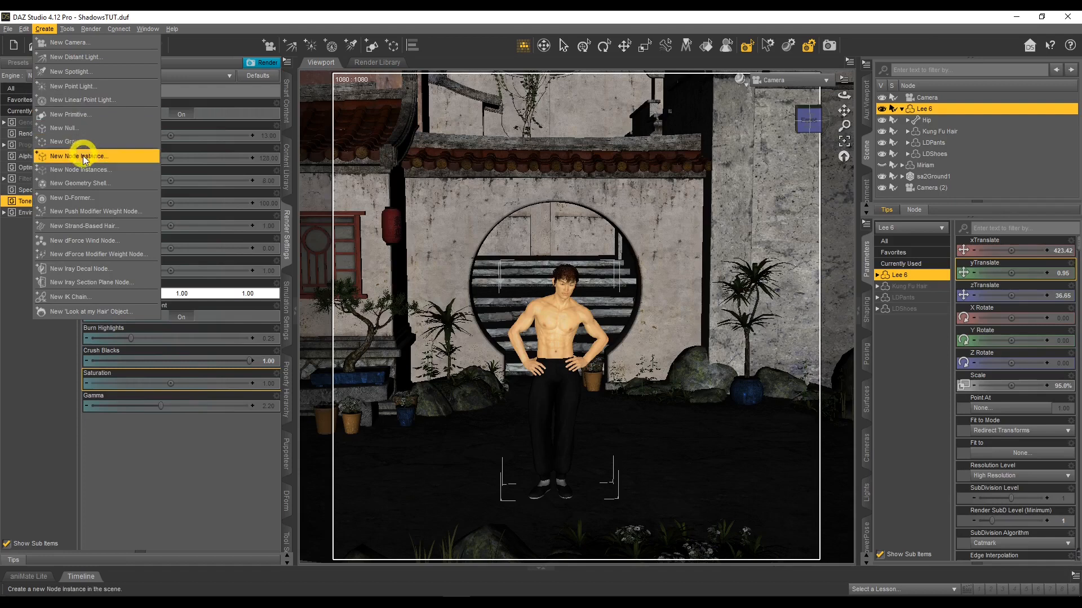
left_click(104, 72)
left_click(535, 287)
left_click(558, 341)
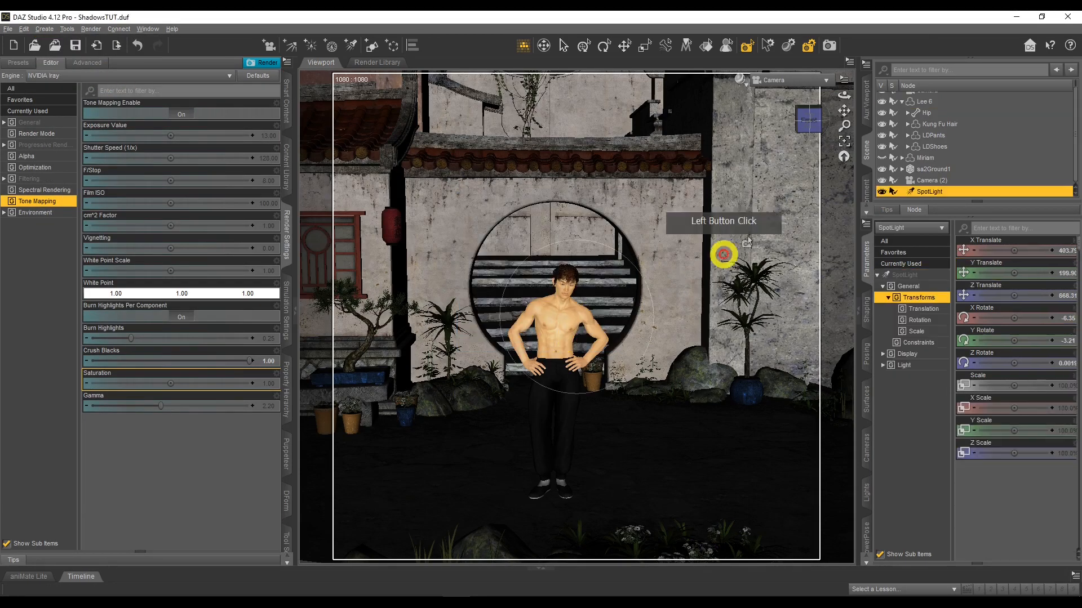
Step: Look through the SpotLight and orbit it around Lee 6 so it aims down at the figure from the side
left_click(797, 80)
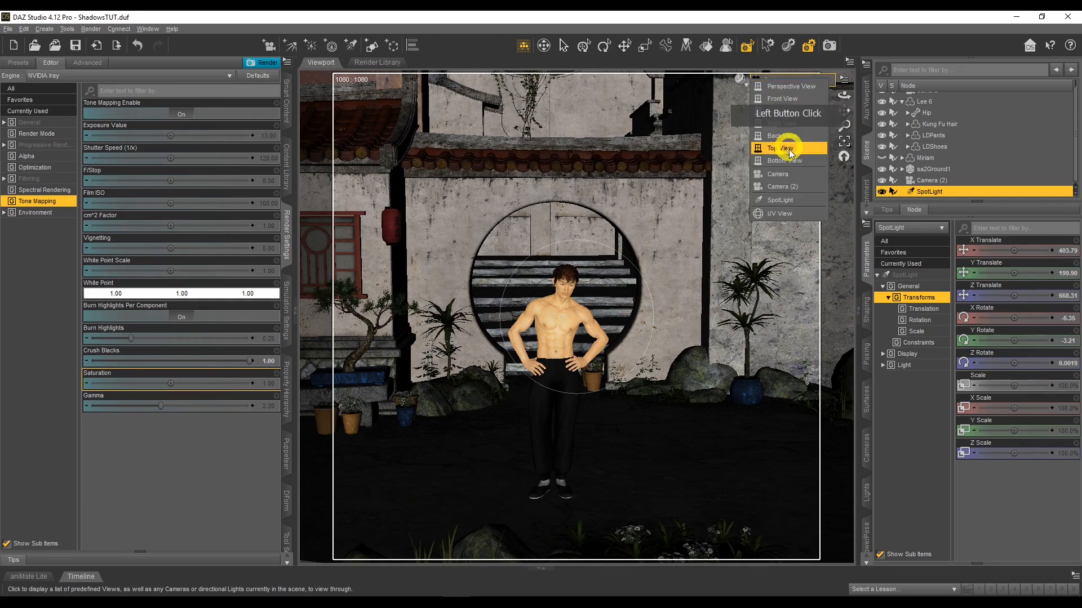
left_click(788, 201)
left_click_drag(843, 95, 841, 94)
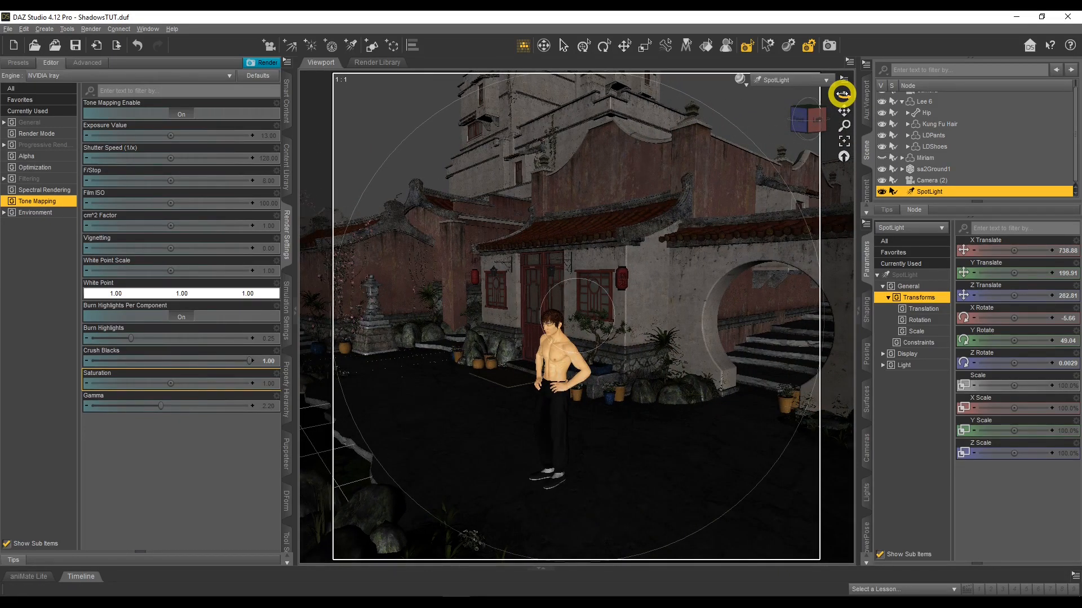
left_click_drag(842, 94, 841, 94)
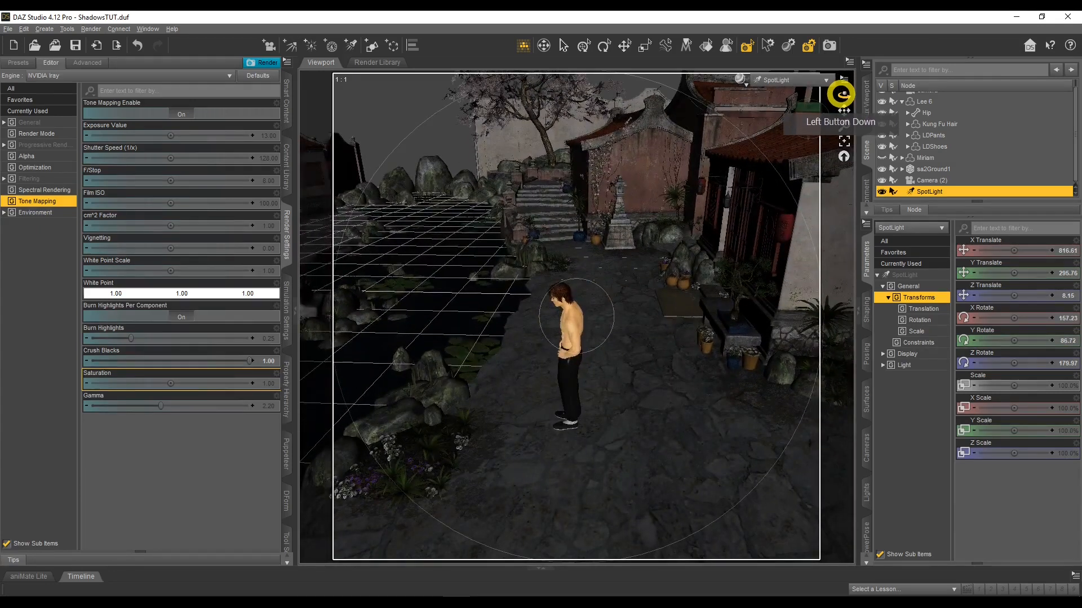
Step: Fine-tune the spotlight's height and angle above and slightly behind Lee 6, at about X 791.37, Y 338.74, Z -51.67
key("Up")
key("Up")
key("Up")
key("Up")
key("Up")
key("Up")
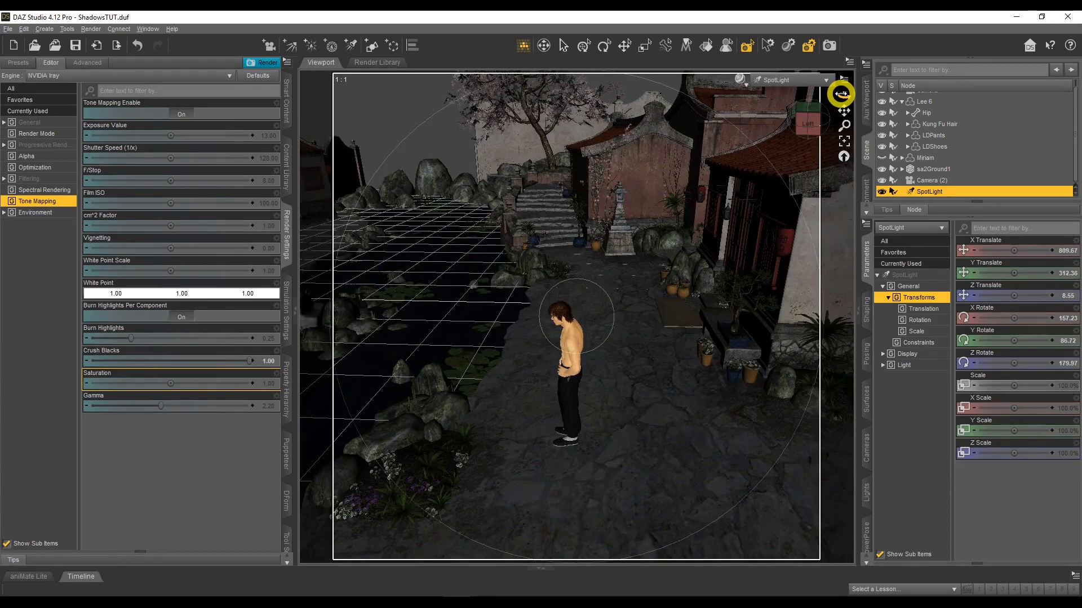
key("Up")
key("Up")
key("Up")
key("Up")
key("Up")
key("Up")
key("Up")
key("Down")
key("Down")
key("Down")
key("Down")
key("Down")
key("Down")
key("Down")
key("Down")
key("Down")
key("Down")
key("Down")
key("Down")
key("Down")
key("Down")
key("Down")
key("Down")
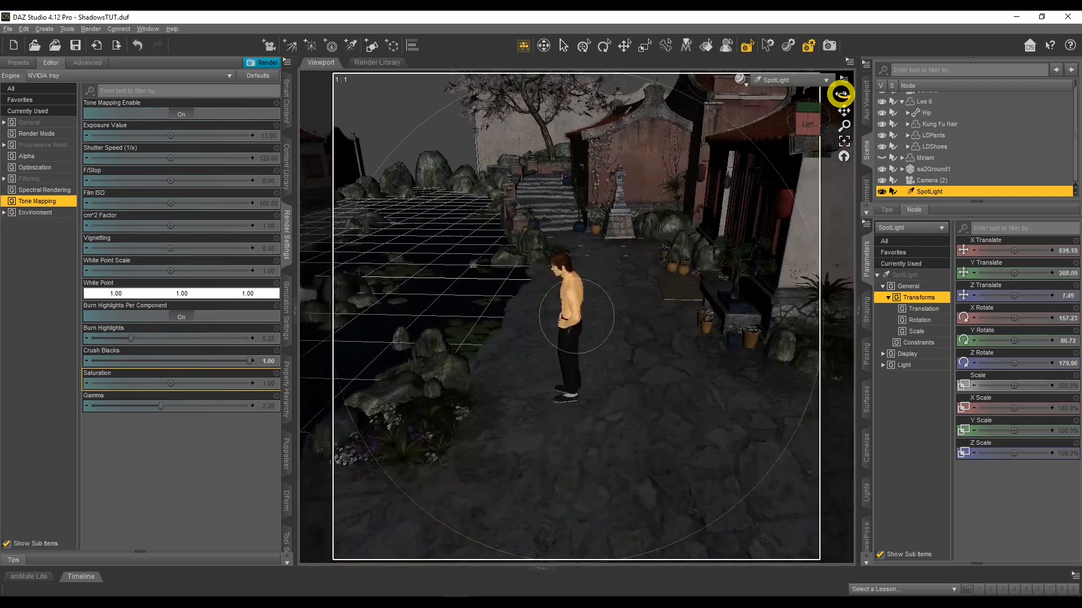
key("Up")
key("Up")
key("Up")
key("Up")
key("Up")
left_click_drag(841, 94, 843, 95)
Step: Look through the view named Camera and set its draw style to NVIDIA Iray
left_click(788, 80)
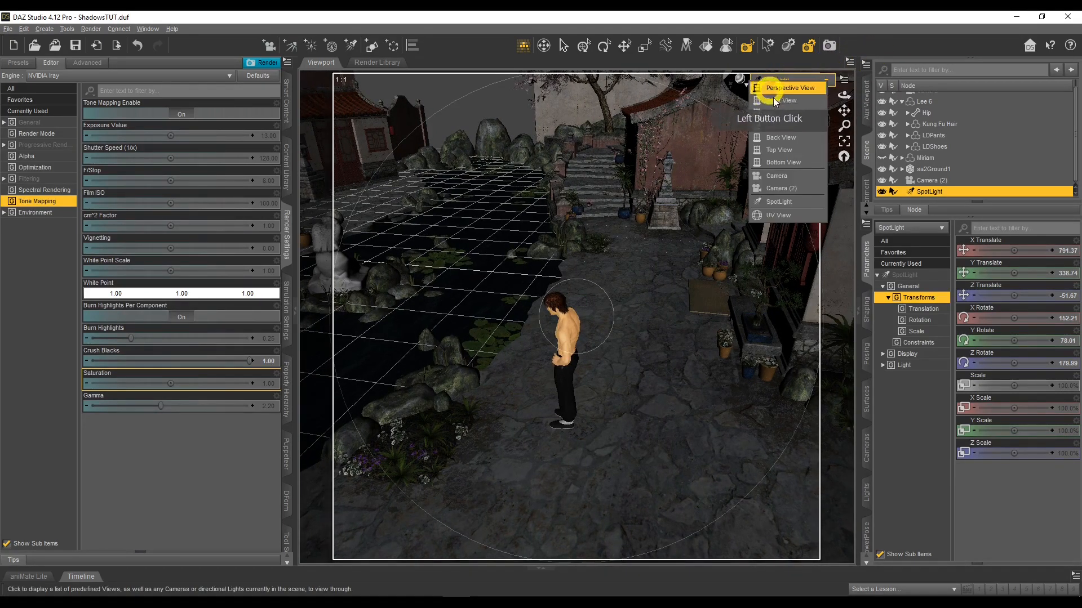
left_click(794, 176)
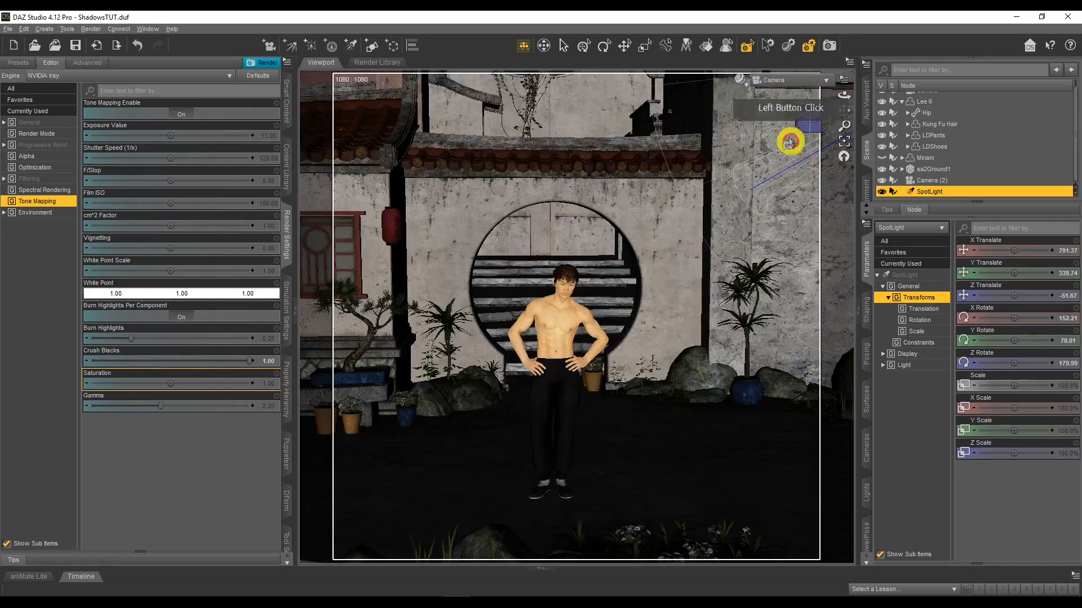
left_click(747, 85)
left_click(758, 218)
left_click(964, 411)
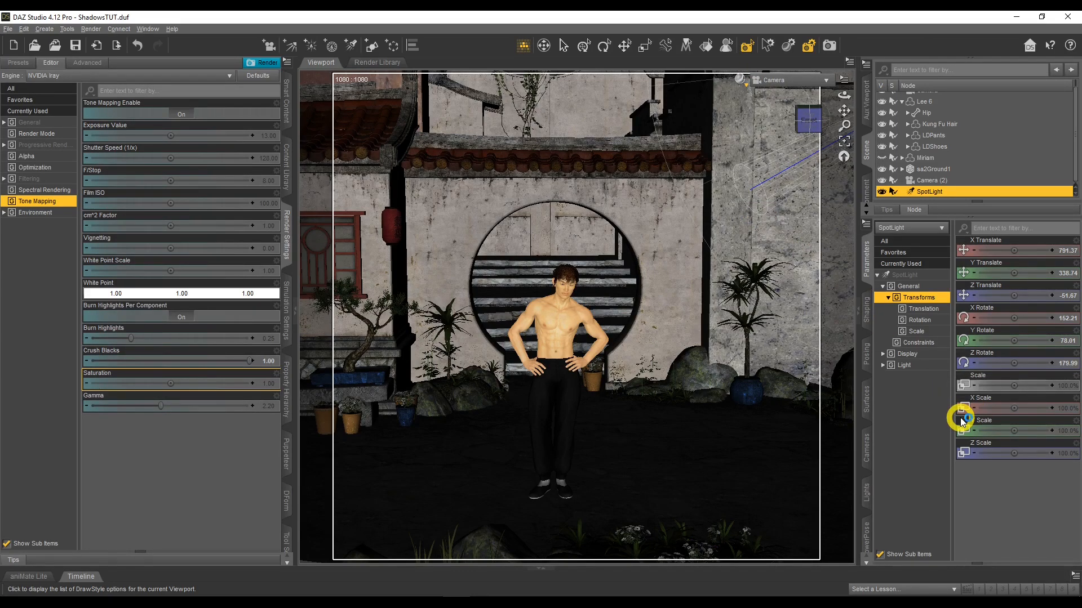
Step: In the spotlight's light parameters, set Luminous Flux to 150000 lumen
left_click(908, 365)
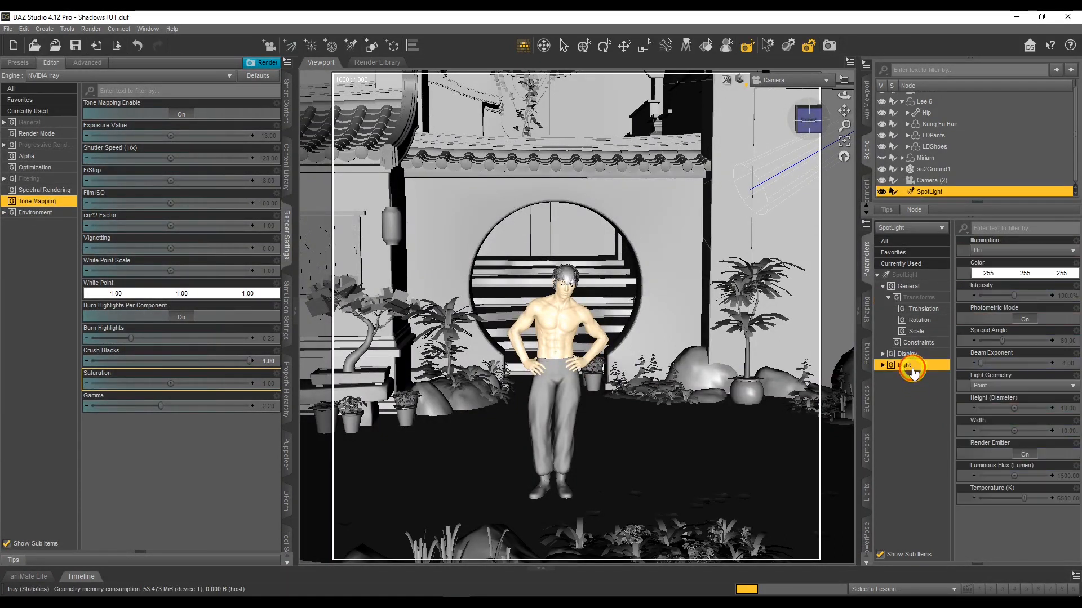
left_click(1068, 475)
left_click(1028, 476)
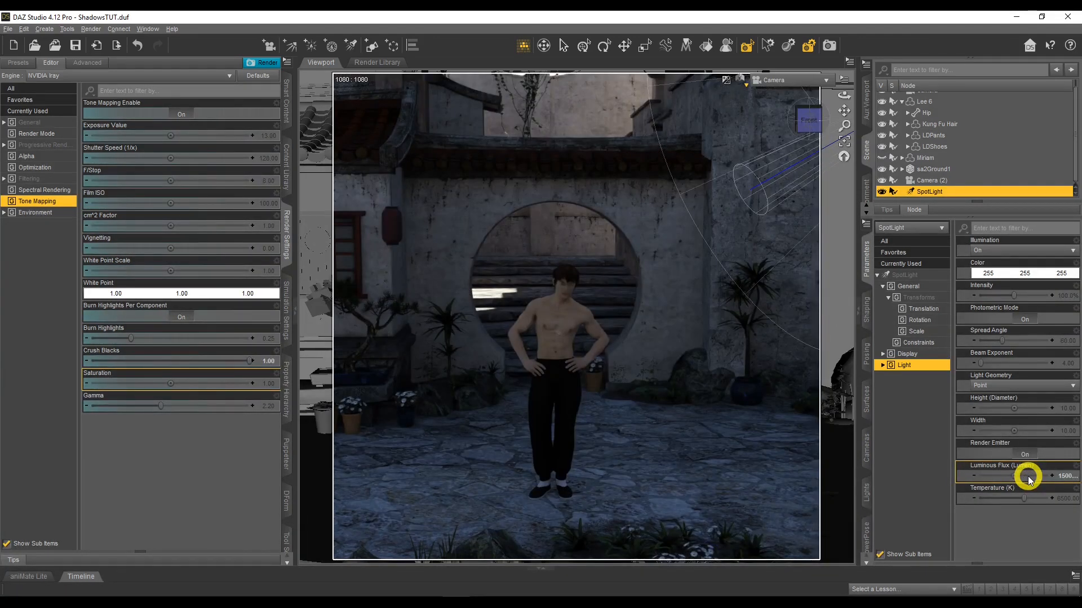
left_click(1030, 476)
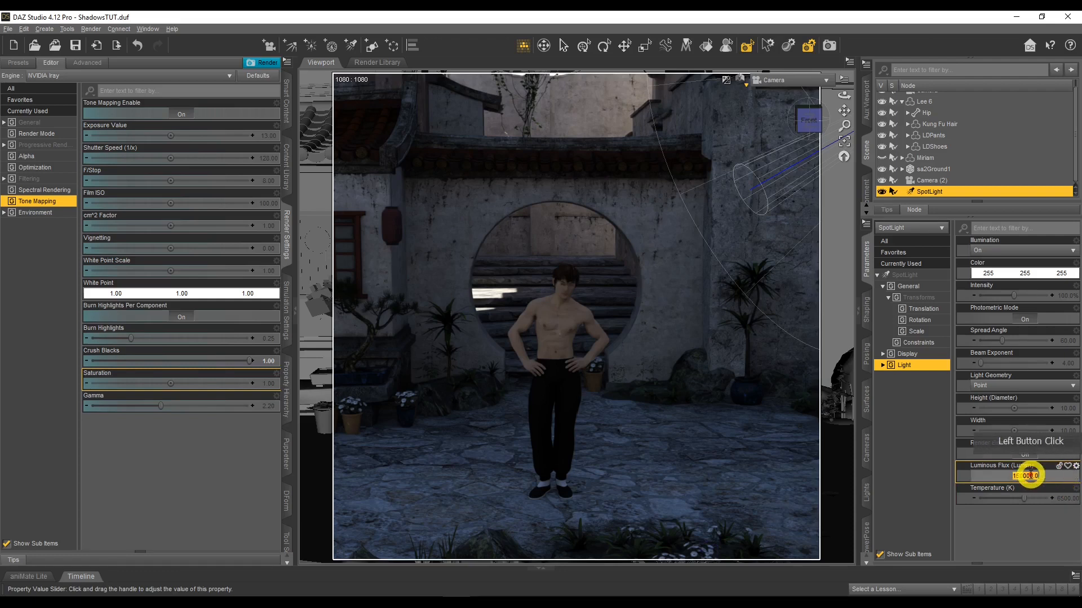
left_click(1034, 510)
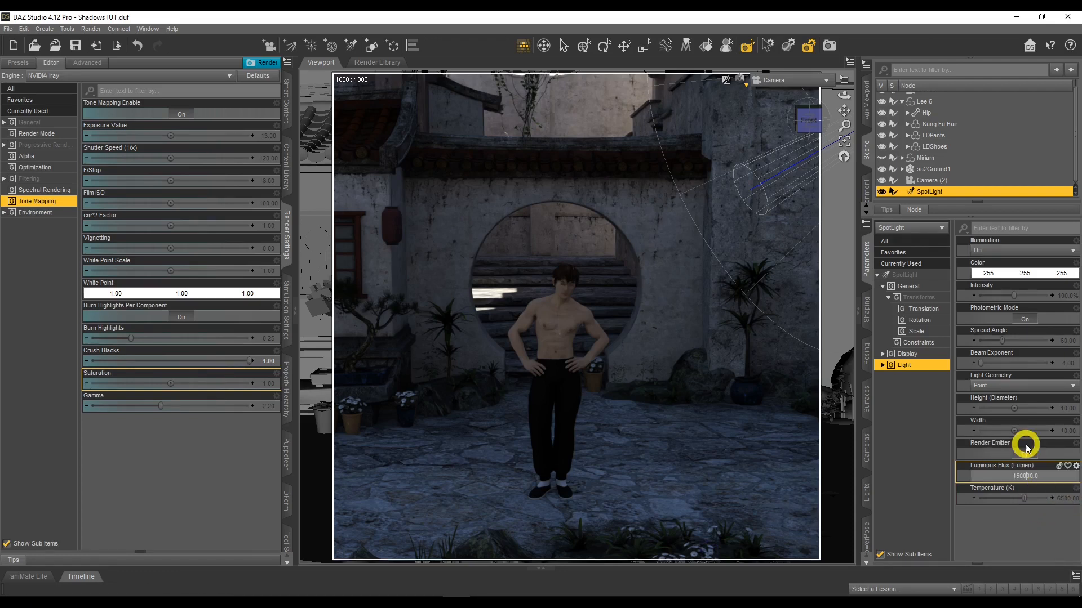
key("Return")
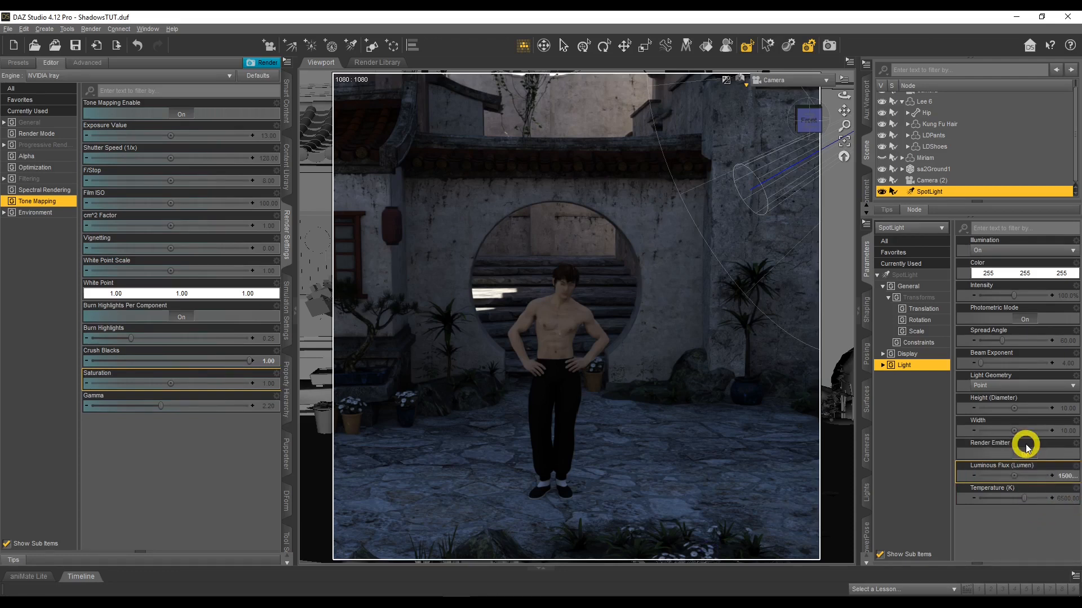
Step: Restart the Iray preview by changing the draw style to Texture Shaded and back to NVIDIA Iray
left_click(744, 85)
left_click(748, 185)
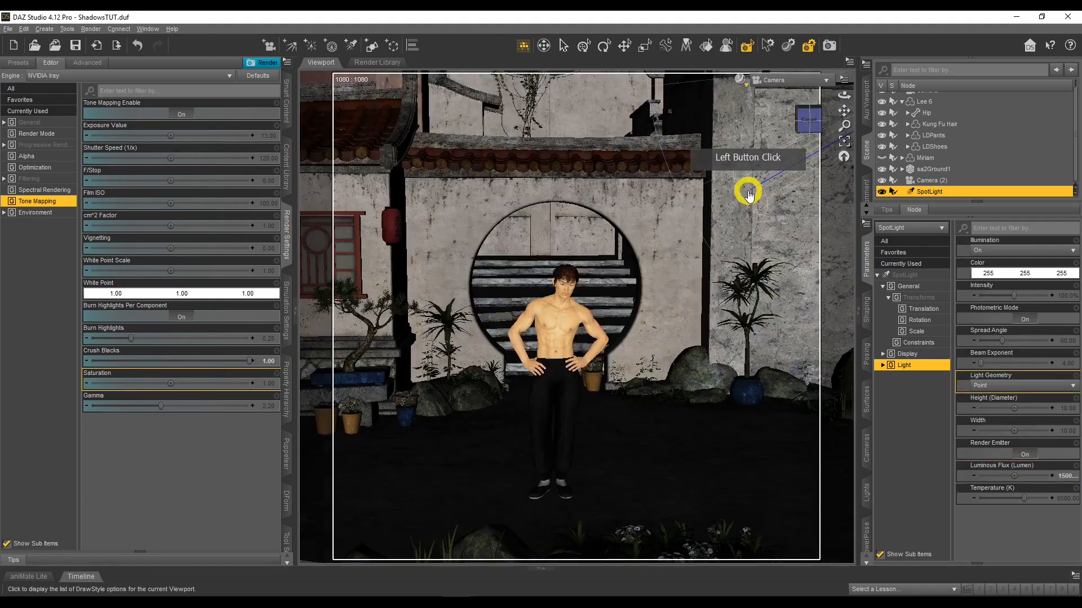
left_click(741, 80)
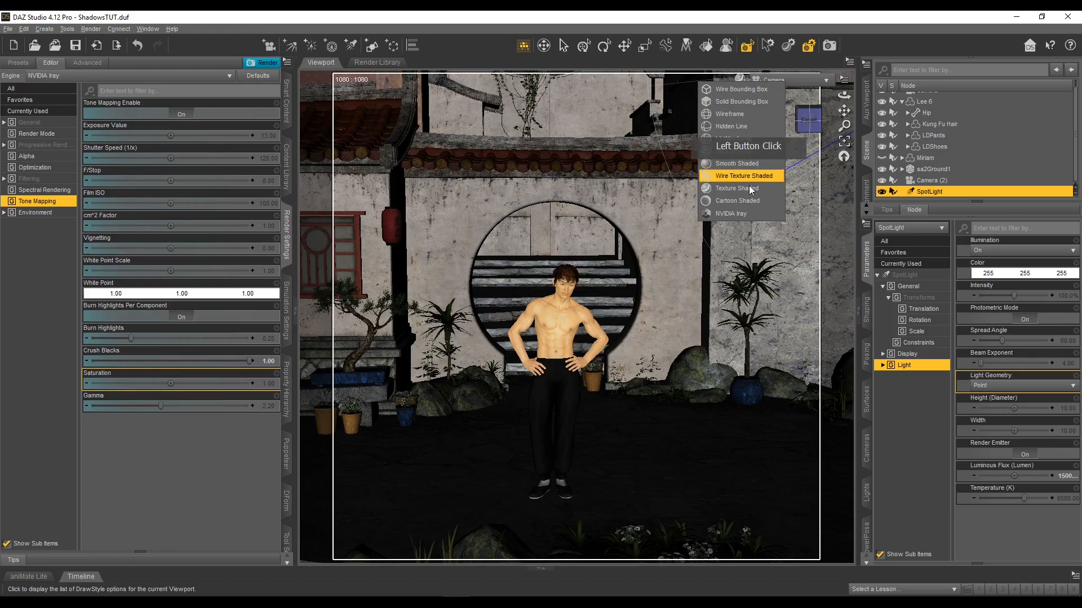
left_click(750, 214)
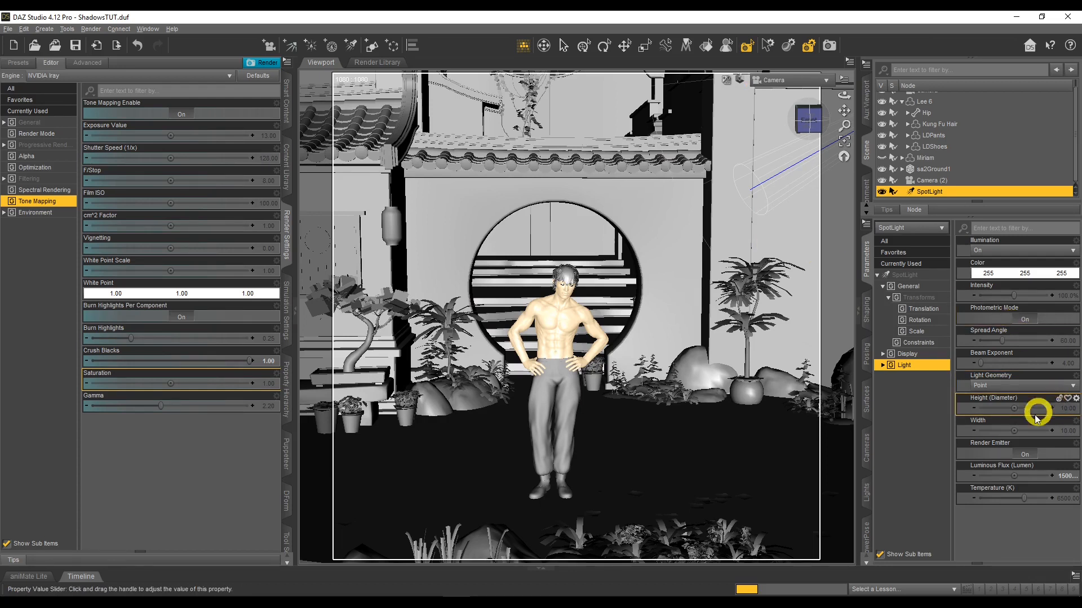
Step: Set the spotlight's Light Geometry to Disc, and fine-tune its position through the SpotLight view of Lee 6
left_click(1026, 387)
left_click(991, 421)
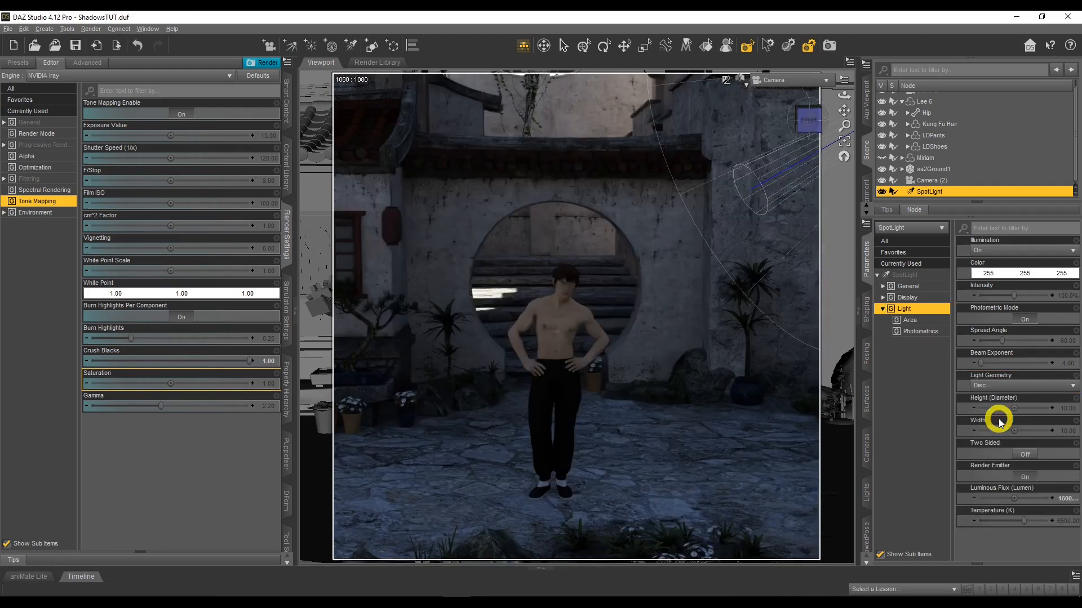
left_click(786, 80)
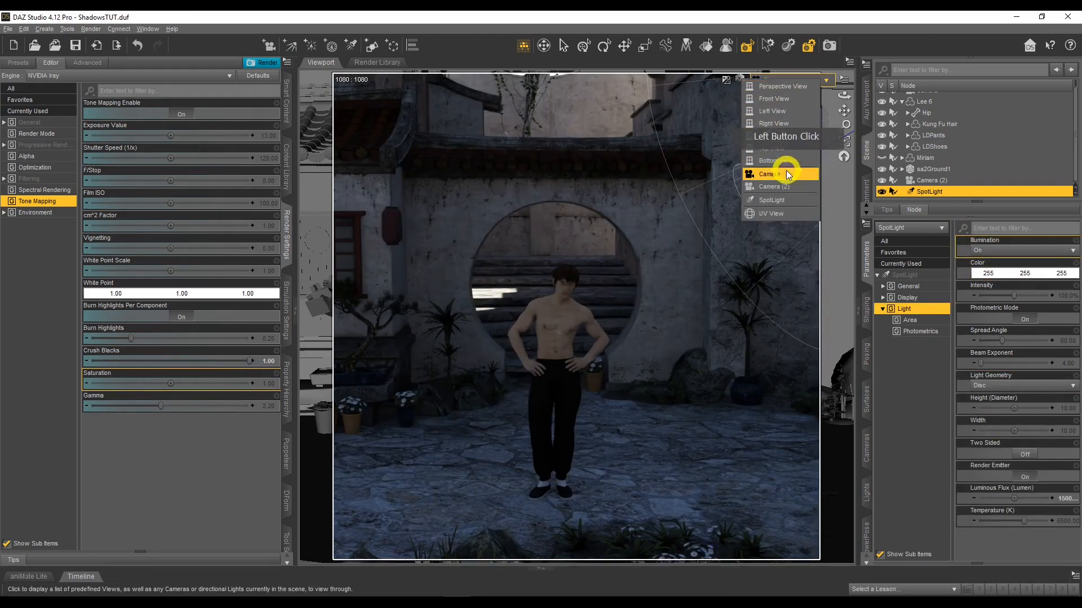
left_click(786, 199)
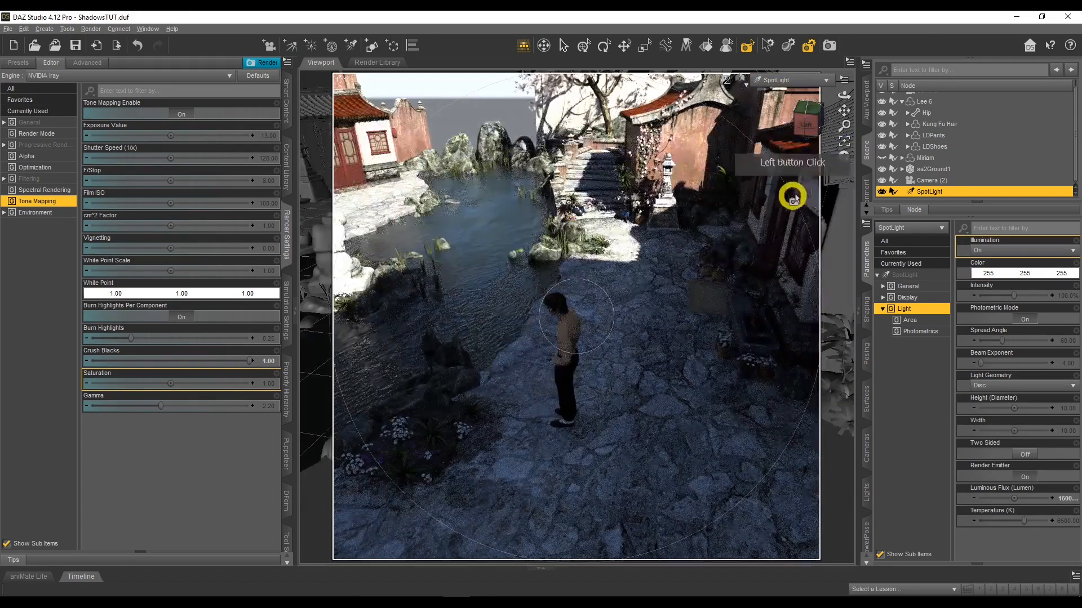
left_click_drag(844, 97, 843, 97)
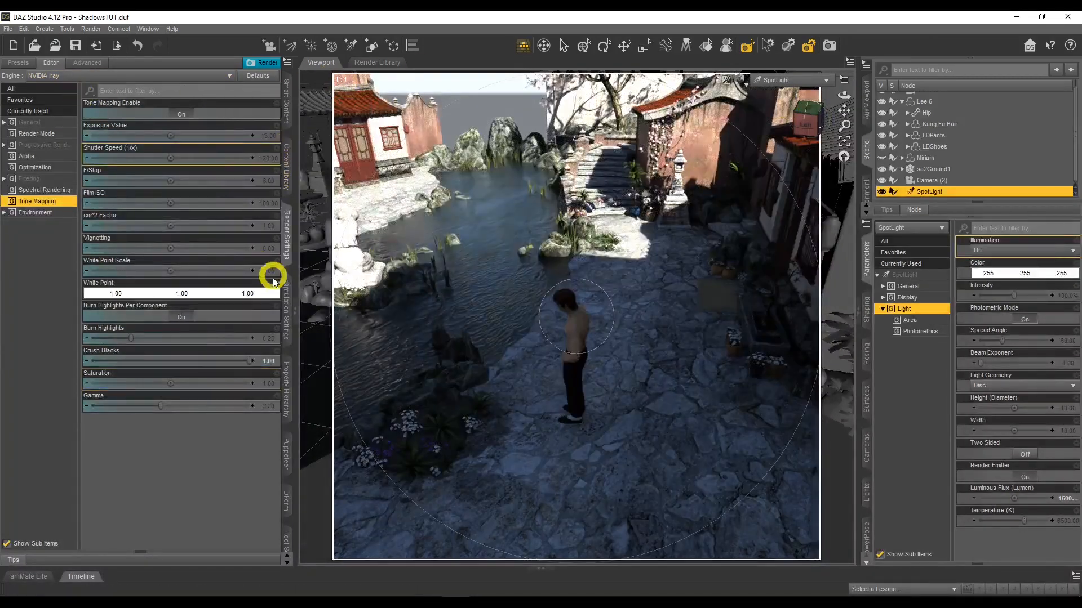
Step: In the Environment render settings, set Environment Mode to Dome and Scene and Environment Map to None
left_click(40, 212)
left_click(132, 113)
left_click(134, 127)
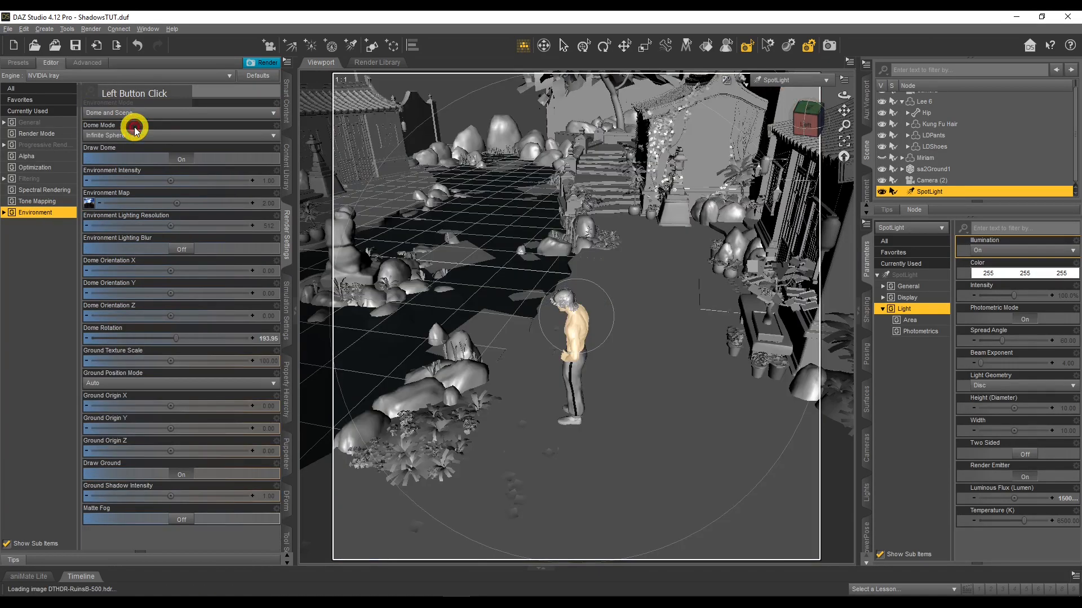
left_click(89, 203)
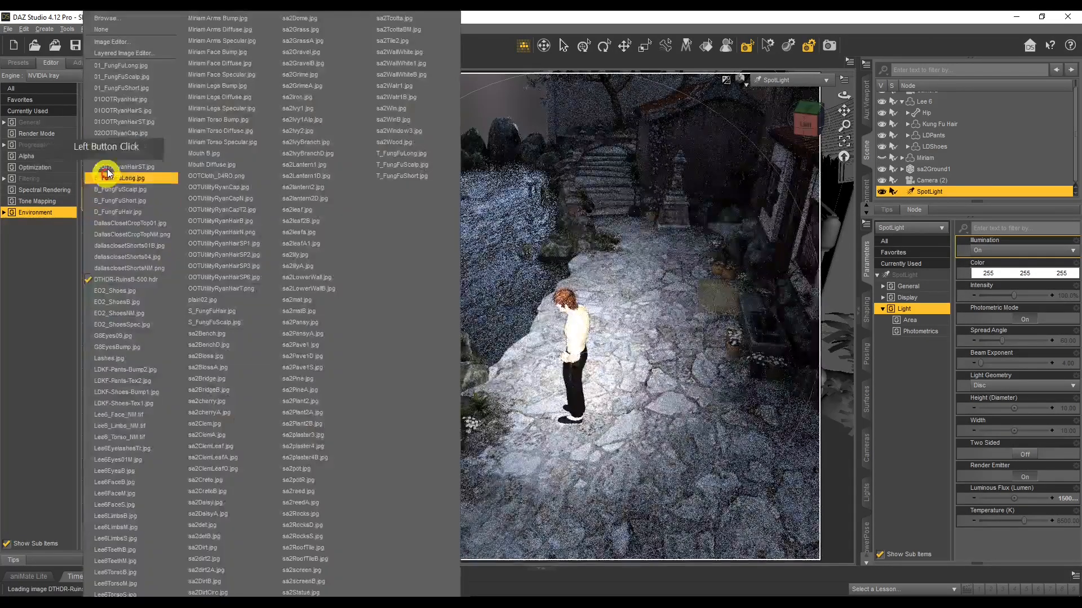
left_click(136, 30)
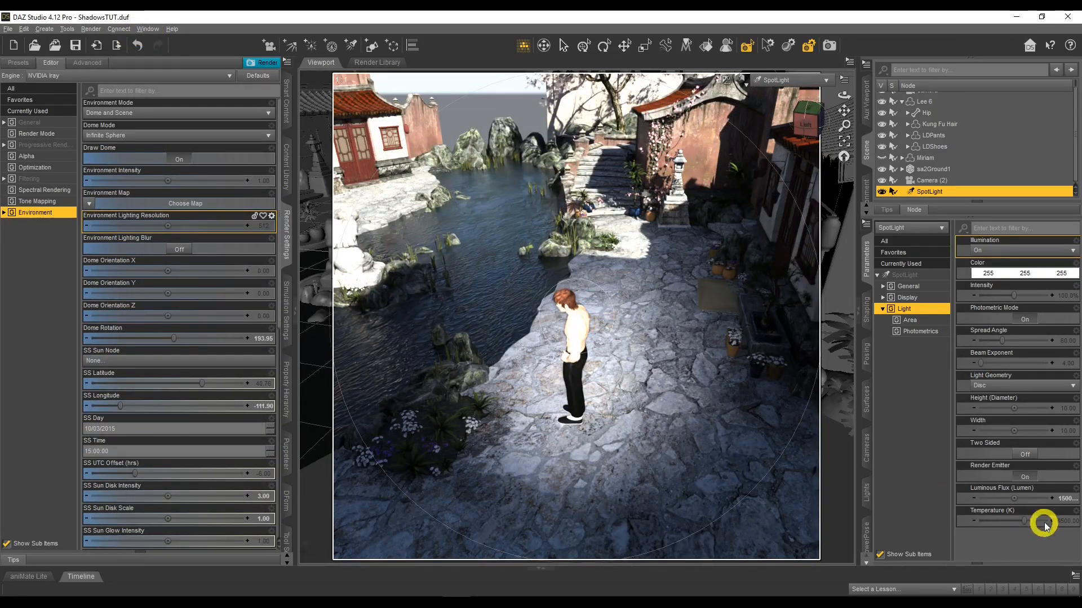
Step: Reduce the spotlight's Luminous Flux and switch the viewport to look through Camera
left_click(1043, 500)
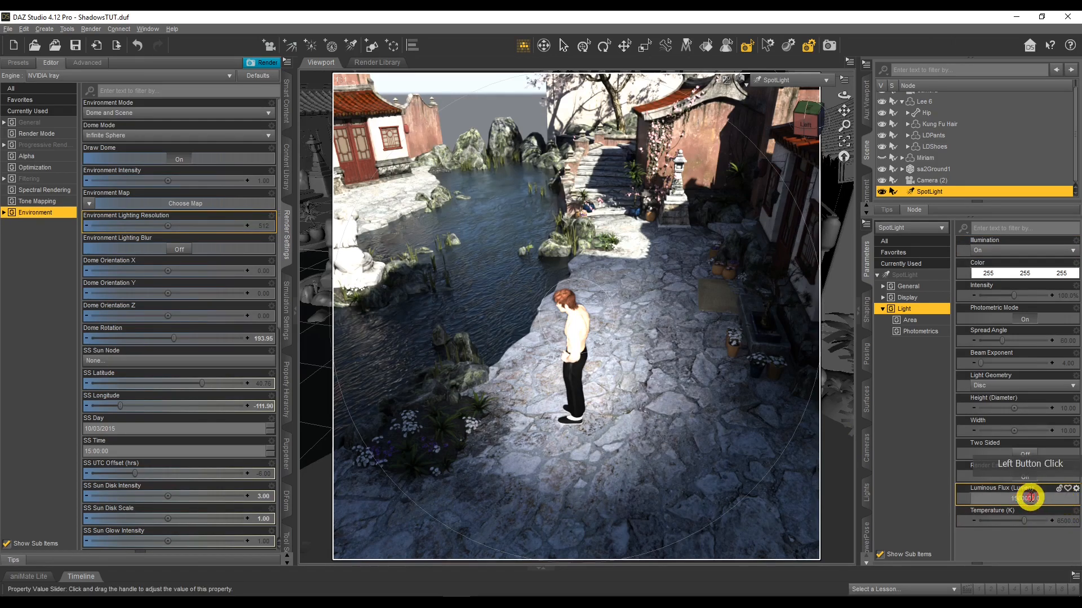
key("Return")
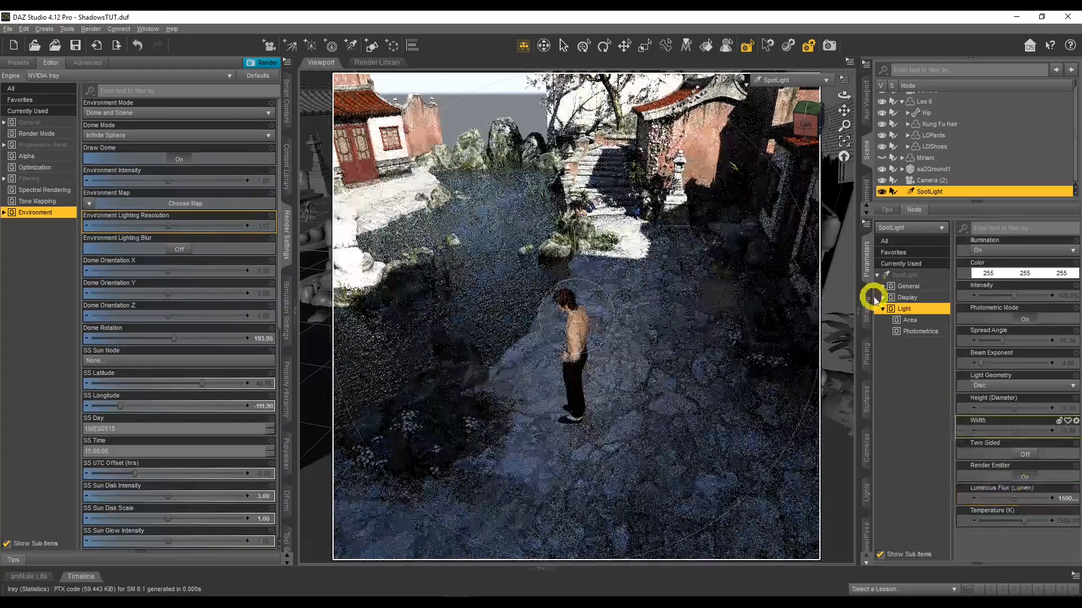
left_click(794, 80)
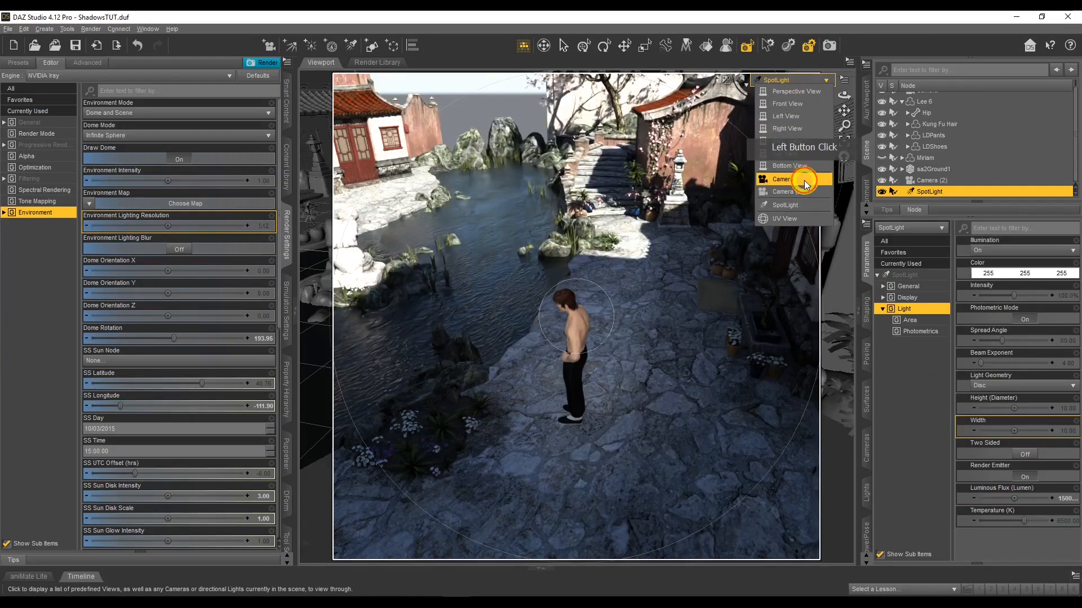
left_click(804, 181)
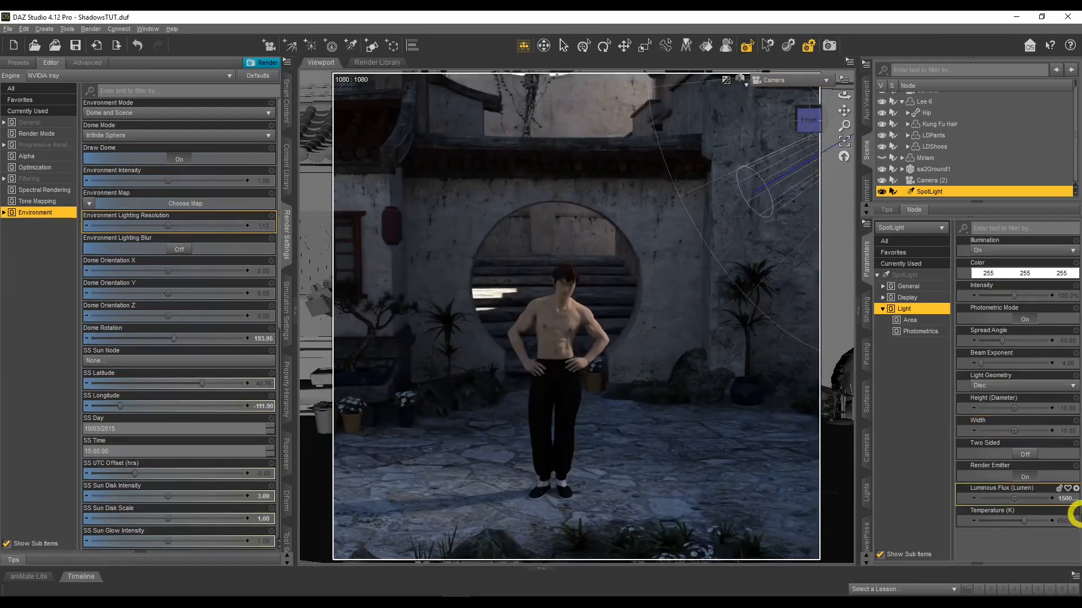
Step: Raise the spotlight's Luminous Flux so it lights Lee 6 more strongly in the Camera view
left_click(1066, 499)
left_click(1024, 498)
key("Return")
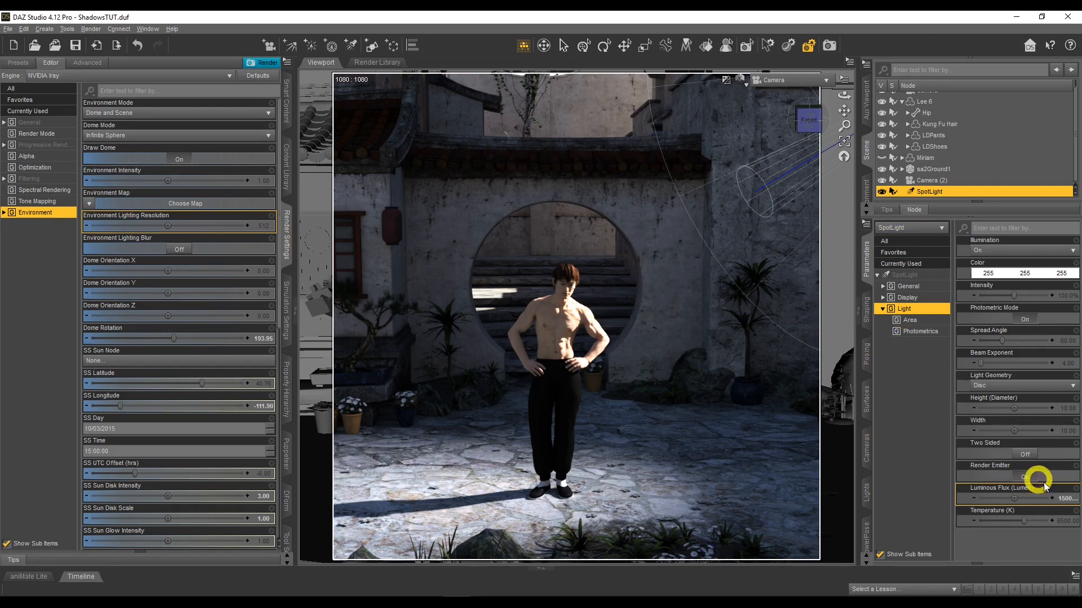
left_click(1024, 498)
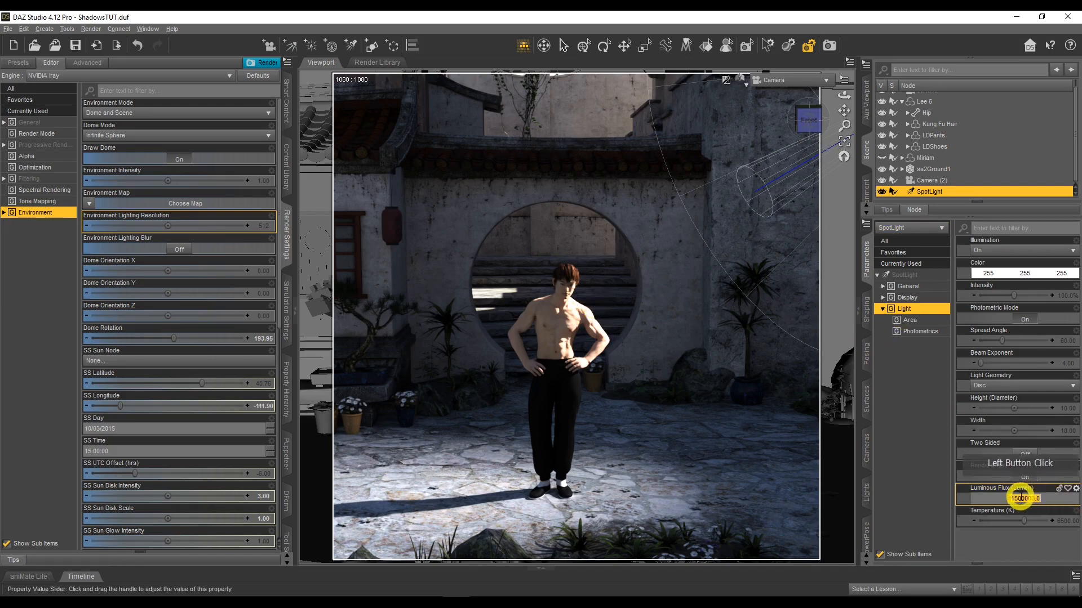
Step: Set the spotlight's Intensity to 50%
left_click(1063, 296)
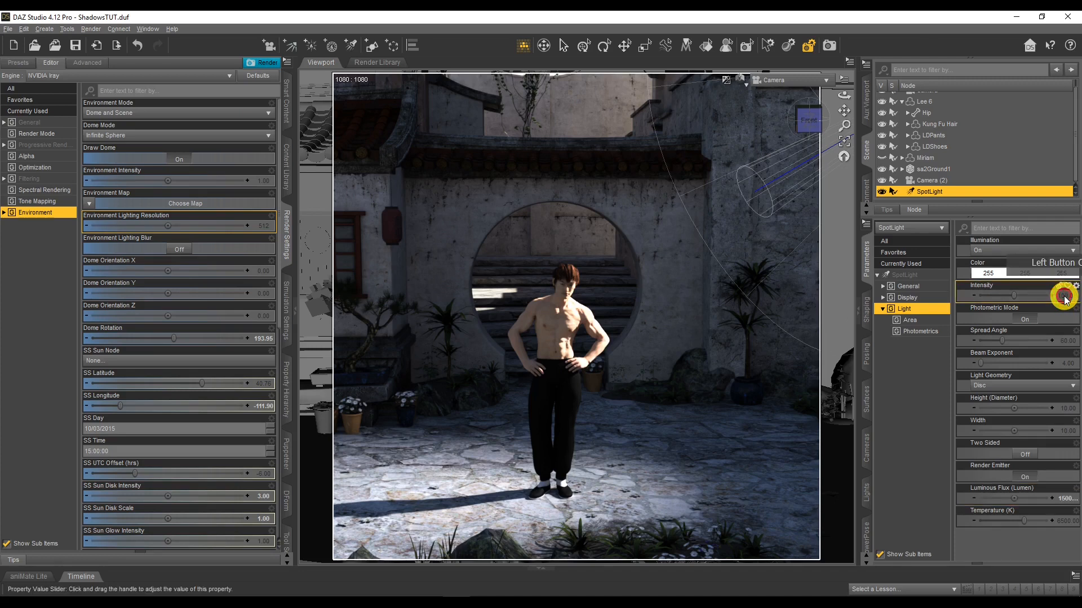
left_click(1065, 296)
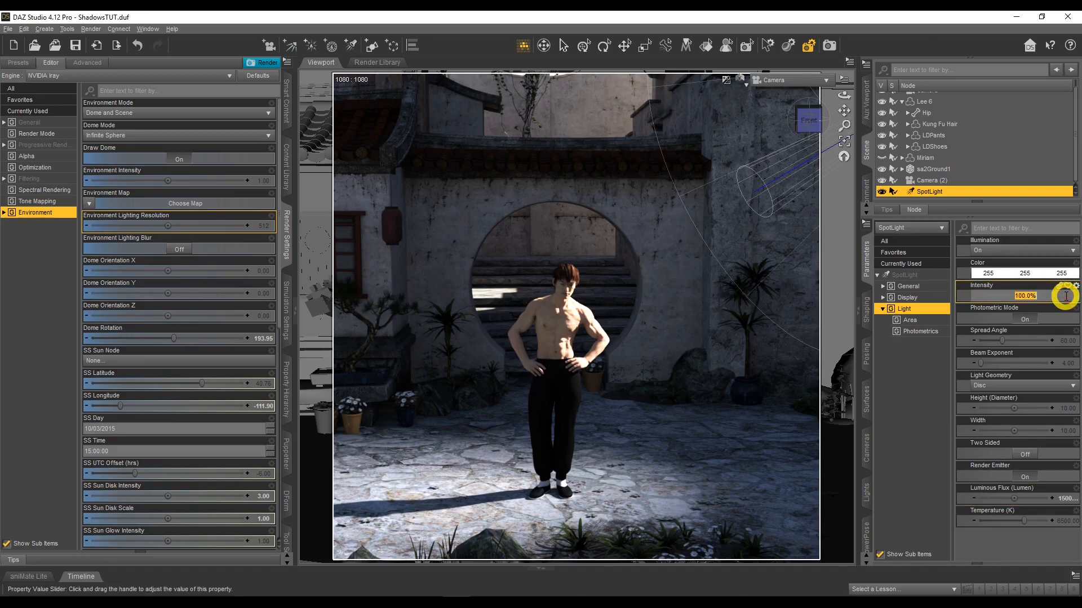
type("50")
key("Return")
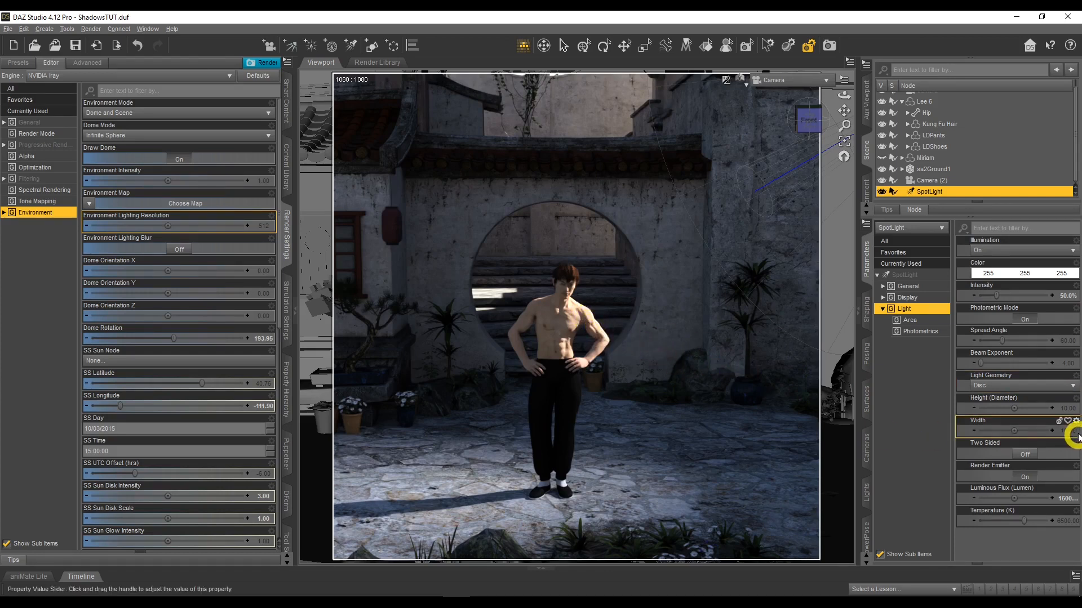
Step: Enlarge the spotlight's disc emitter by setting both Height (Diameter) and Width to 30
left_click(1064, 408)
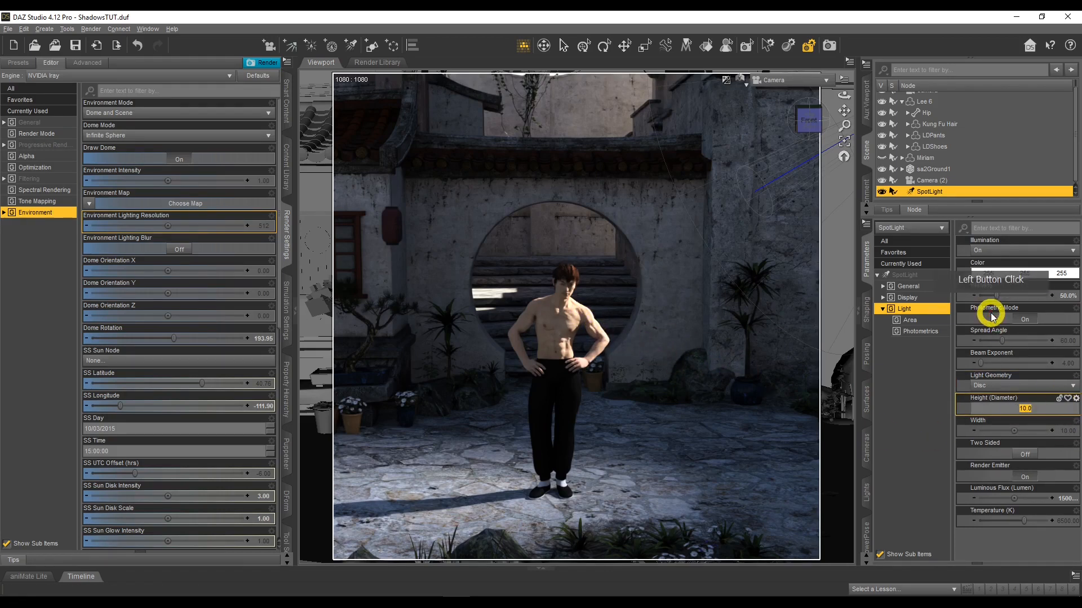
type("30")
key("Return")
left_click(1070, 431)
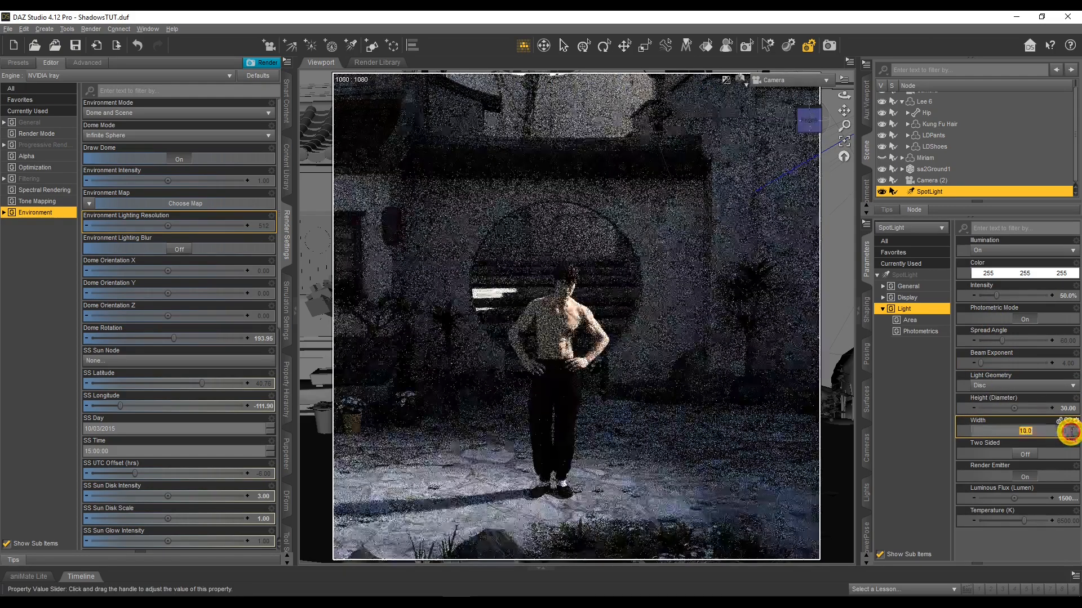
type("30")
key("Return")
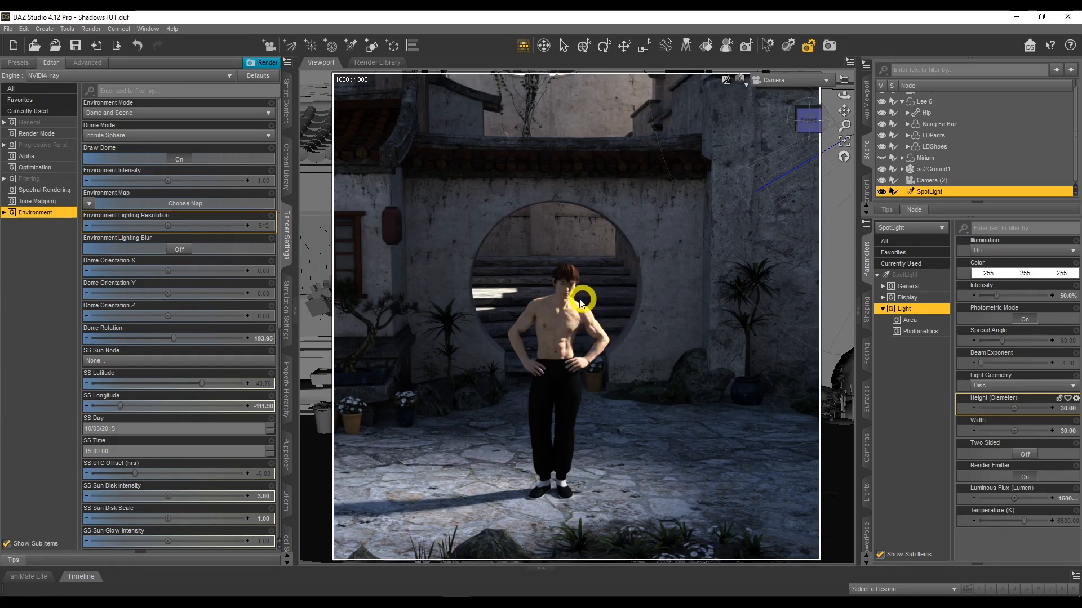
Step: Lower the spotlight's Intensity to 40%
left_click(1067, 295)
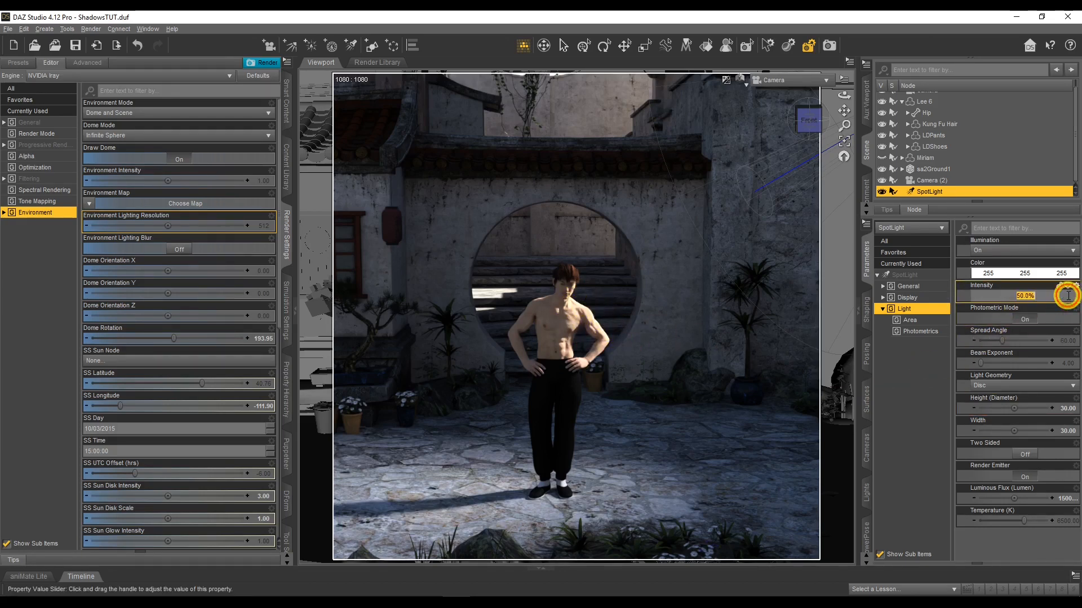
type("40")
key("Return")
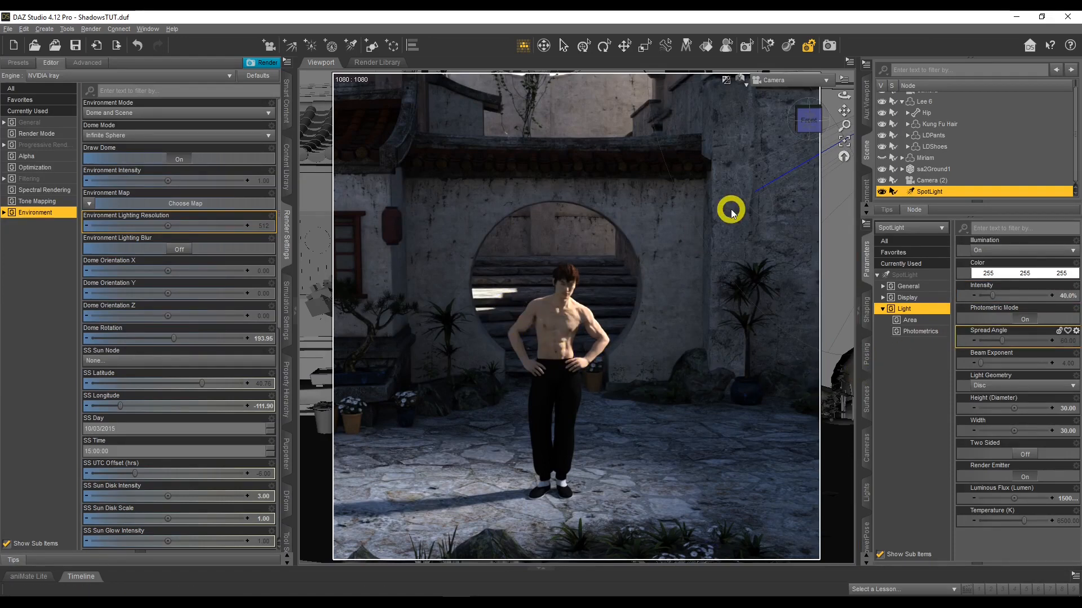
Step: Create a second spotlight named SpotLight 2 as a copy of the selected SpotLight
left_click(44, 28)
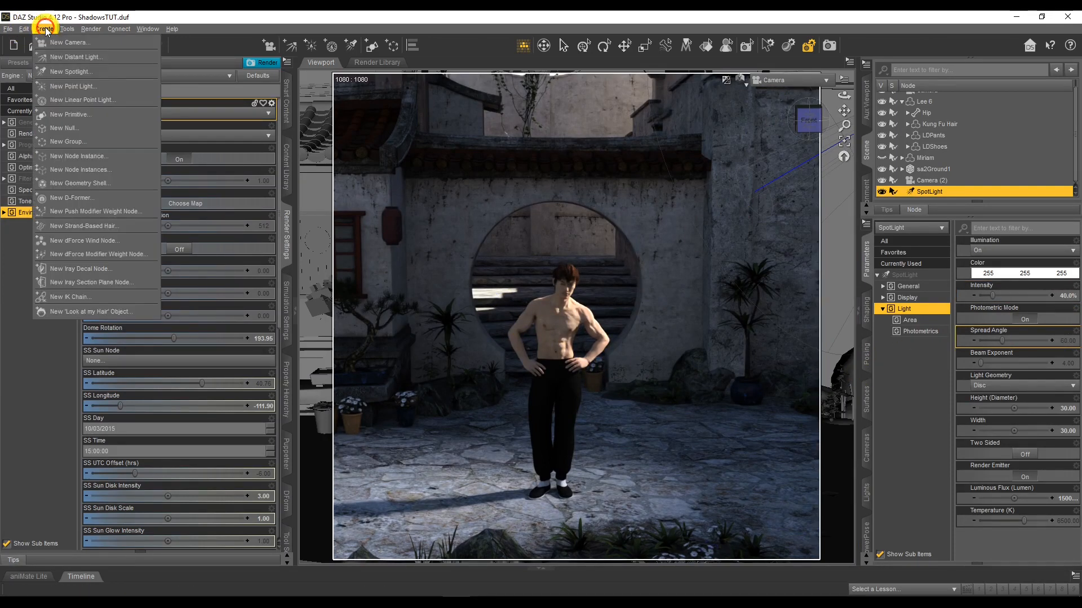
left_click(99, 73)
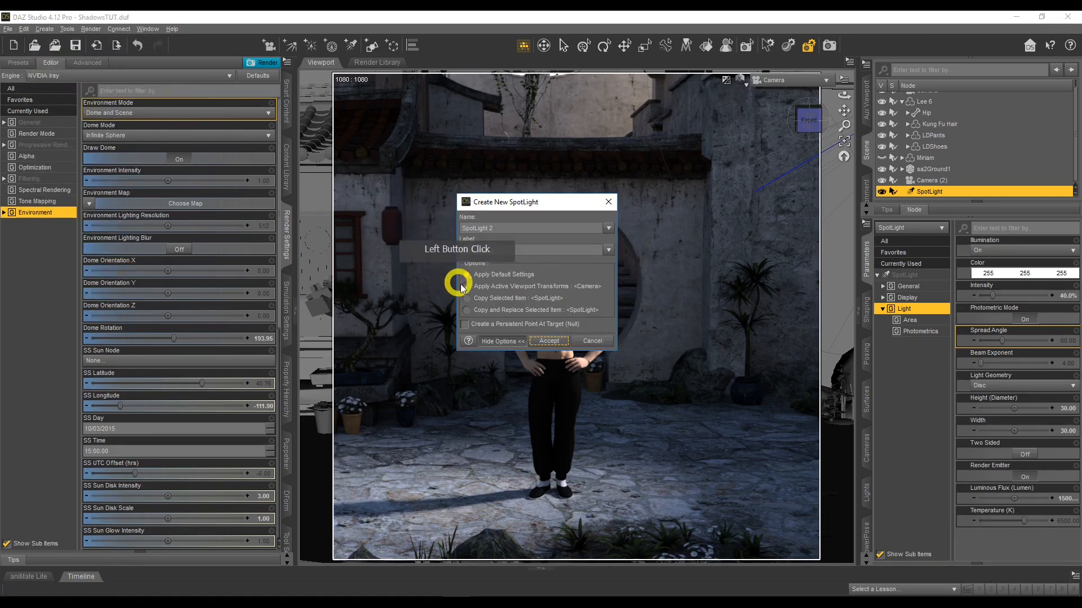
left_click(501, 298)
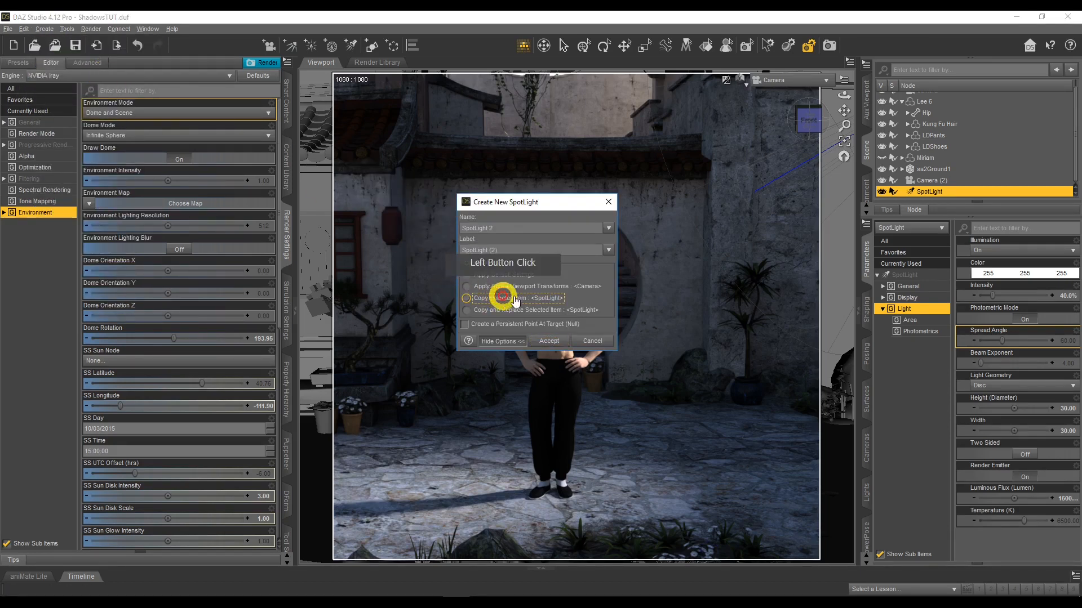
left_click(553, 340)
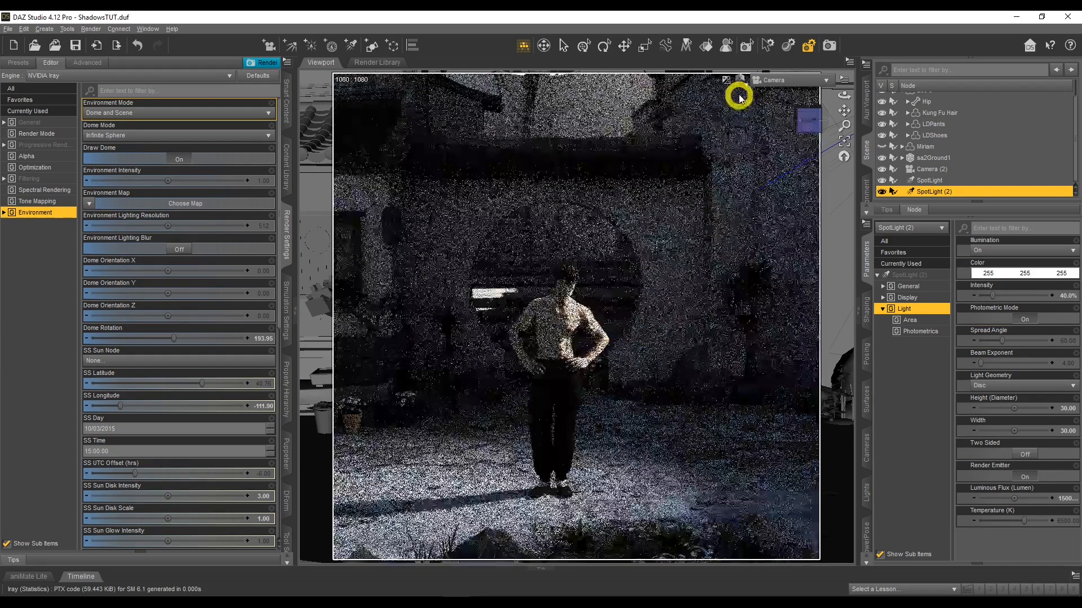
Step: In Texture Shaded draw style, look through SpotLight (2) and orbit it around to the opposite side of Lee 6
left_click(740, 80)
left_click(757, 192)
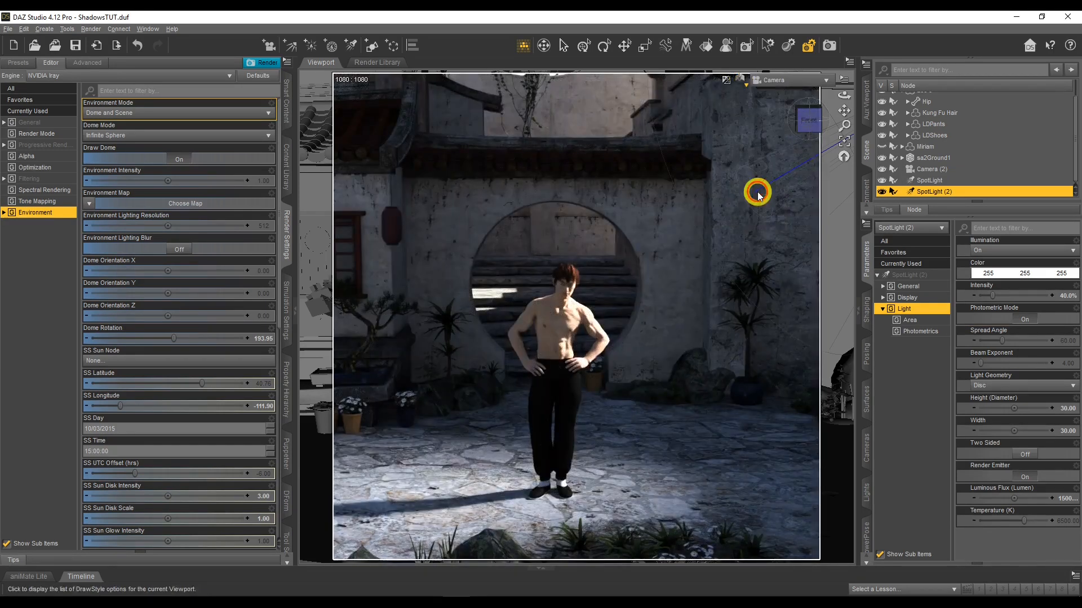
left_click(785, 79)
left_click(787, 213)
left_click(567, 293)
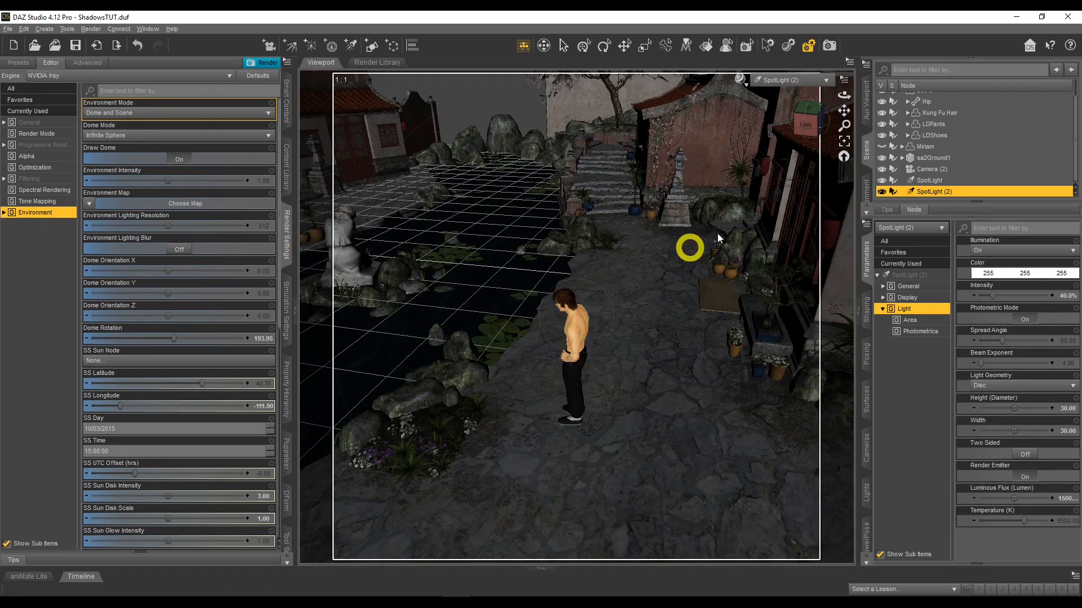
left_click_drag(845, 96, 843, 97)
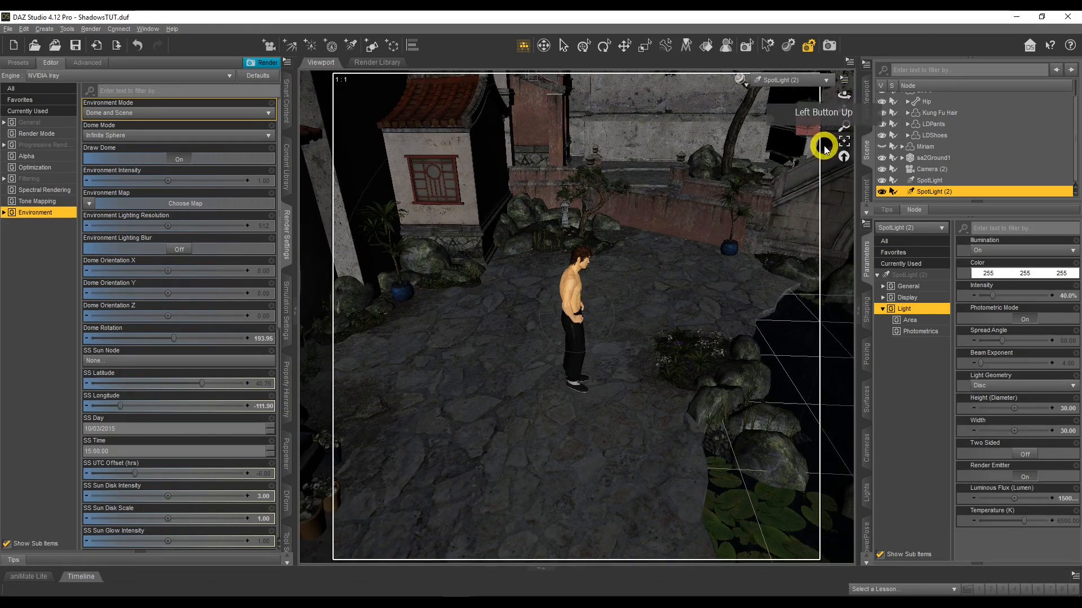
left_click_drag(843, 93, 844, 93)
Step: Look through the view named Camera and set its draw style to NVIDIA Iray
left_click(788, 80)
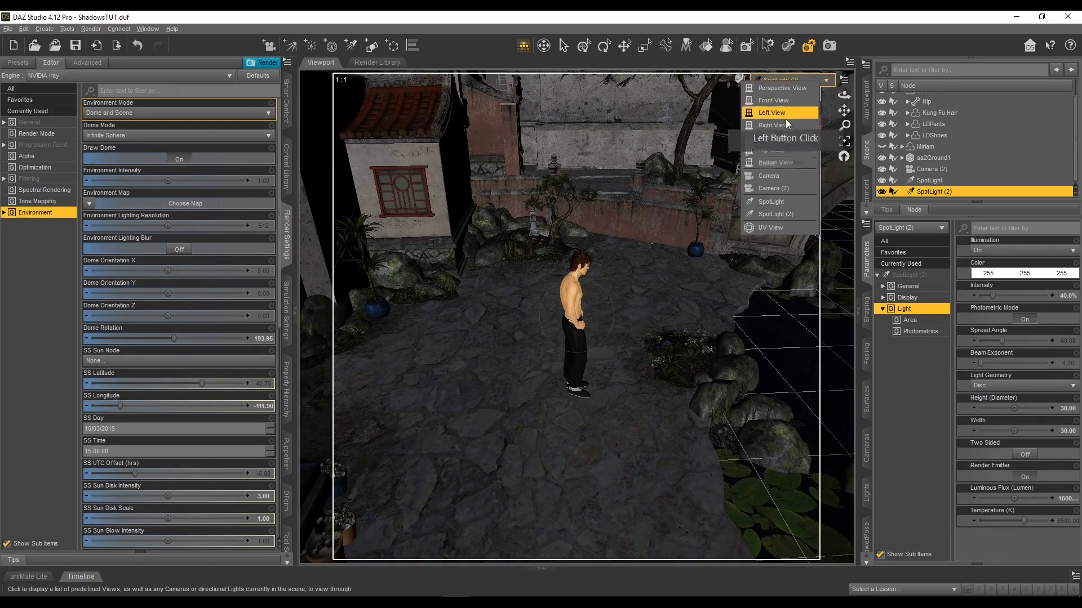
left_click(787, 172)
left_click(739, 80)
left_click(758, 210)
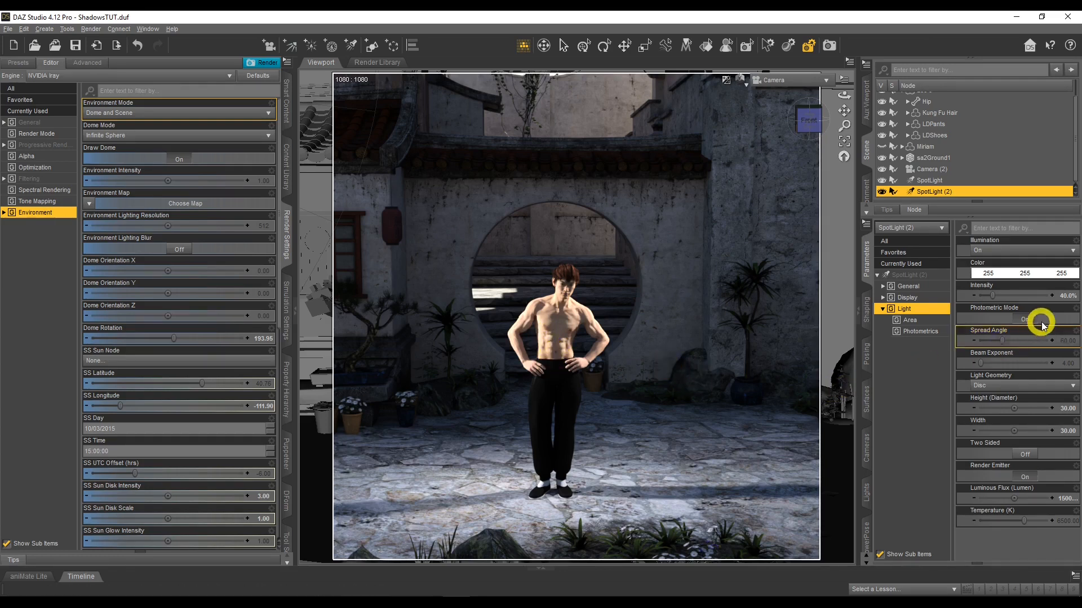
Step: Look through SpotLight (2) and slightly shift its position and angle around Lee 6
left_click(799, 82)
left_click(791, 214)
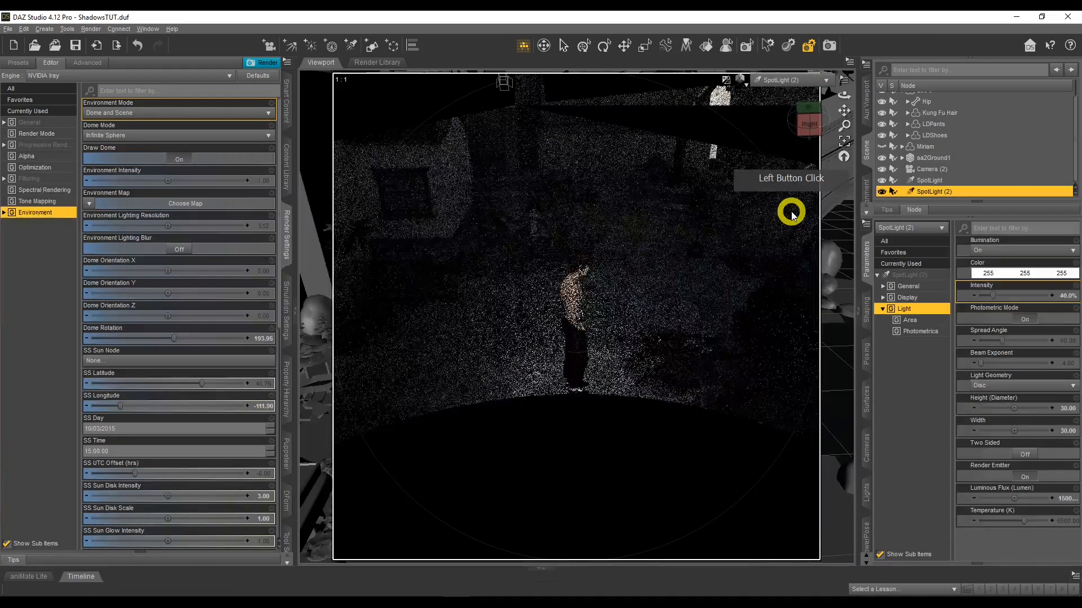
key("Right")
key("Right")
key("Right")
key("Right")
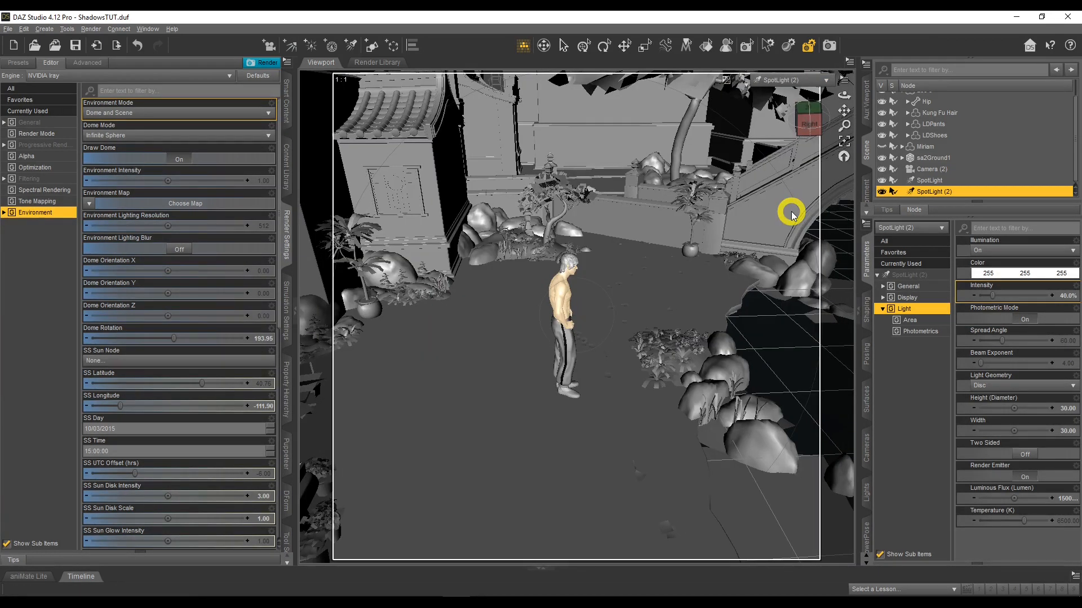
key("Right")
key("Right")
key("Right")
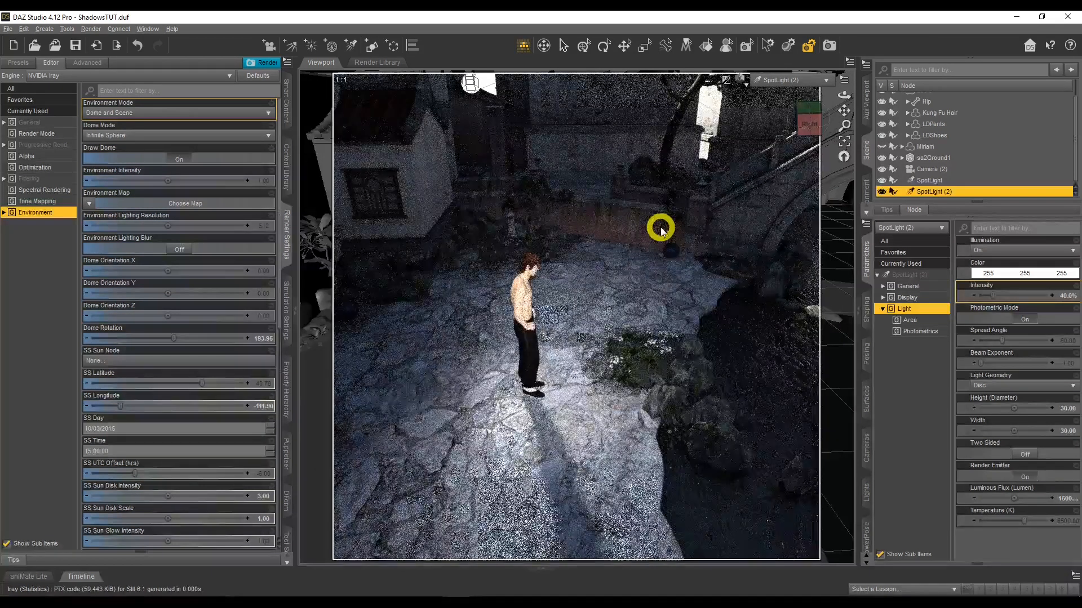
left_click_drag(841, 97, 842, 97)
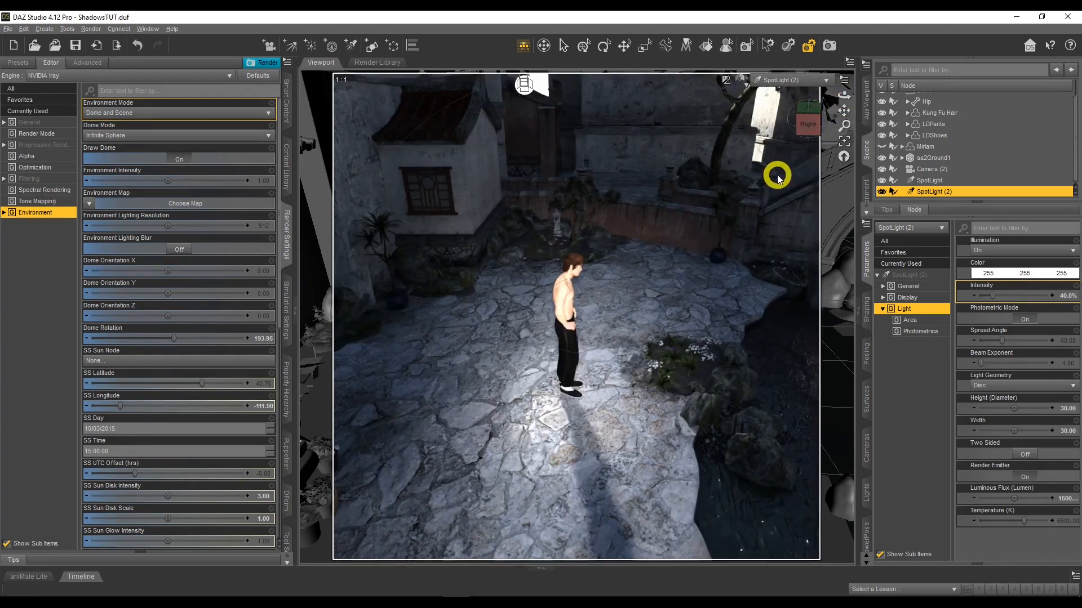
Step: From the view named Camera, set the Intensity of SpotLight (2) to 25% and compare its settings with SpotLight
left_click(758, 79)
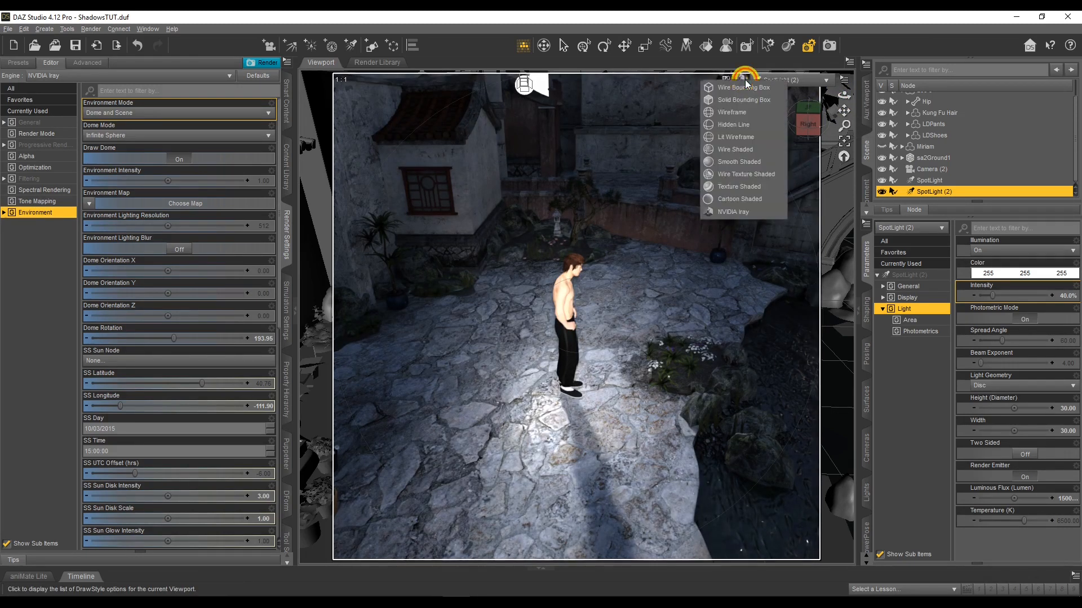
left_click(803, 82)
left_click(803, 82)
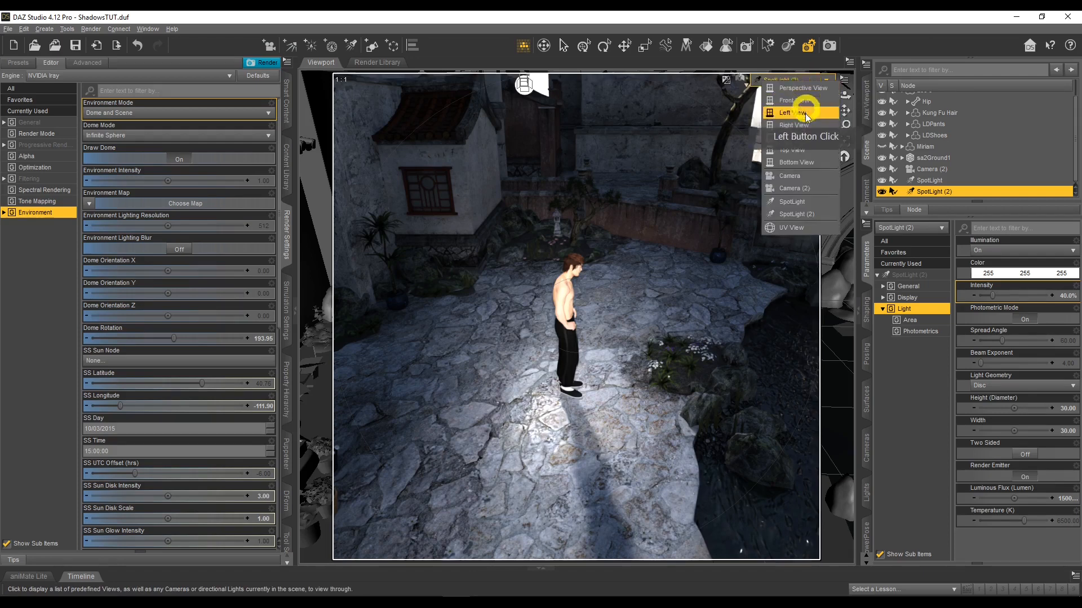
left_click(806, 178)
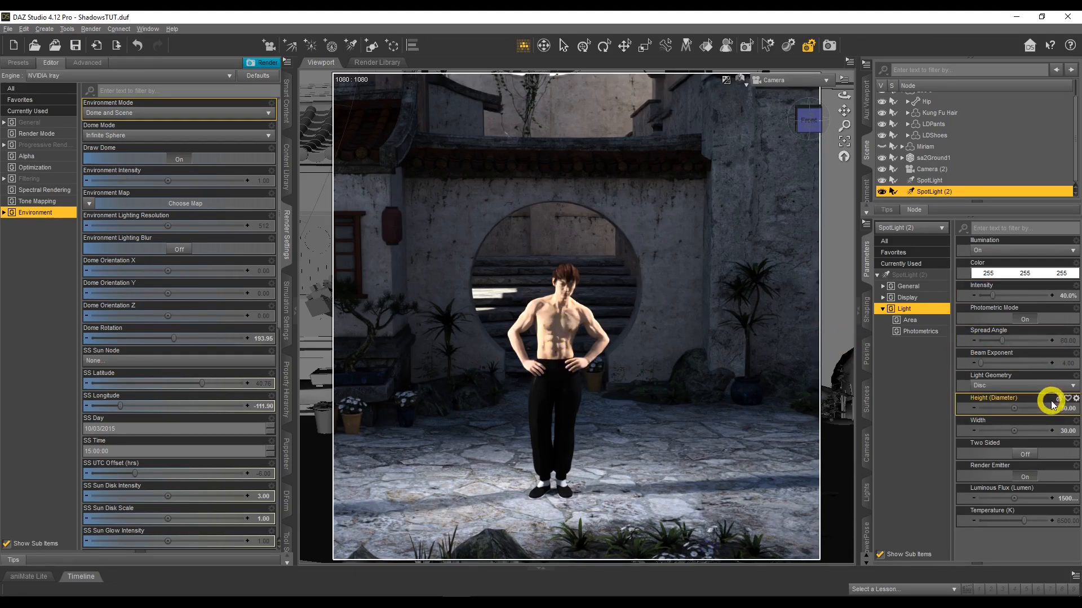
left_click(1066, 295)
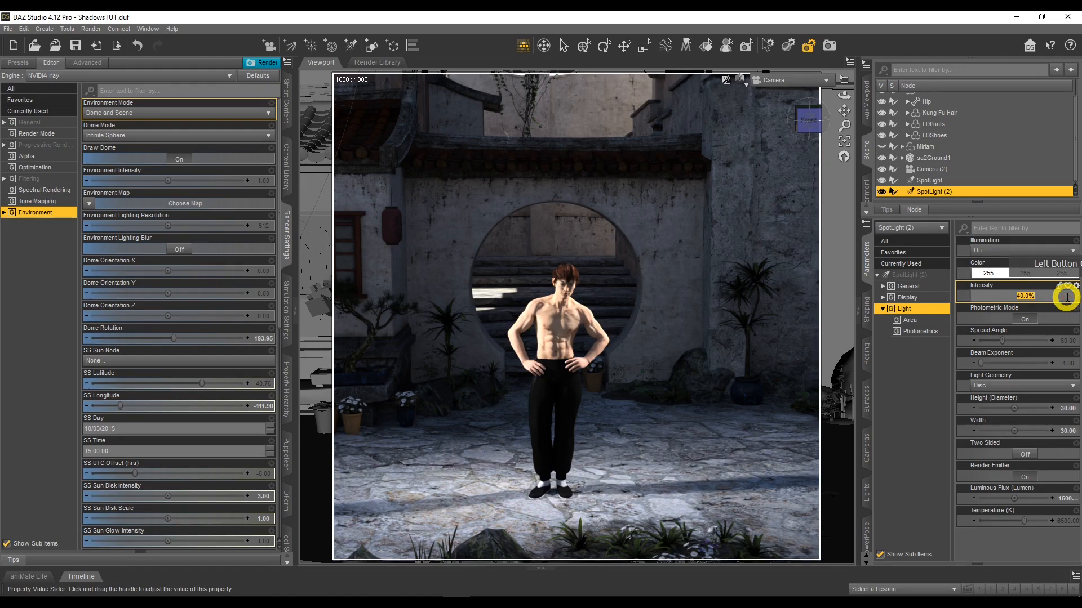
type("25")
key("Return")
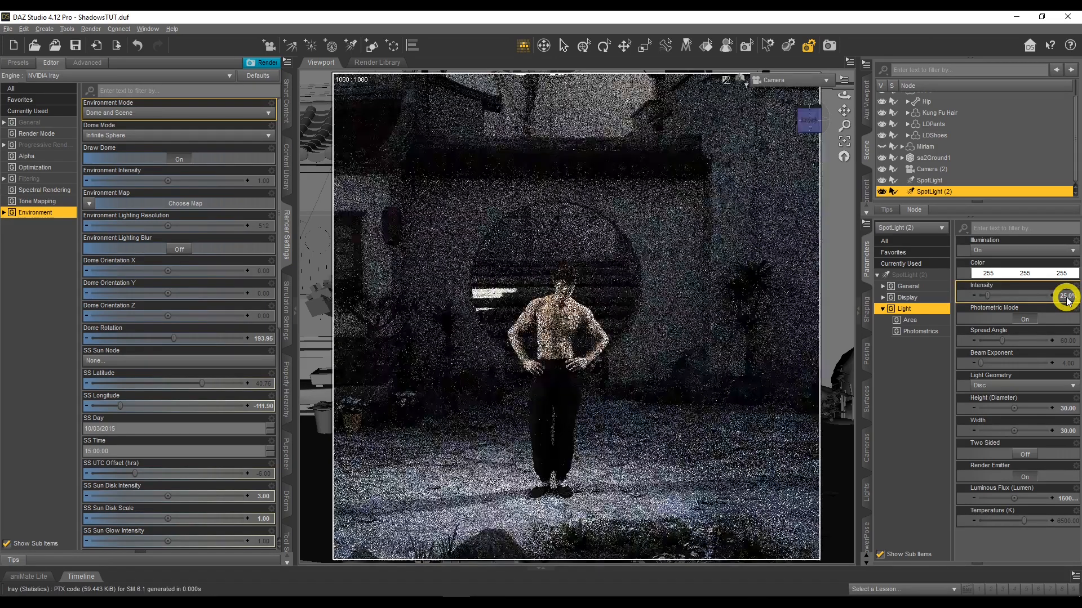
left_click(964, 181)
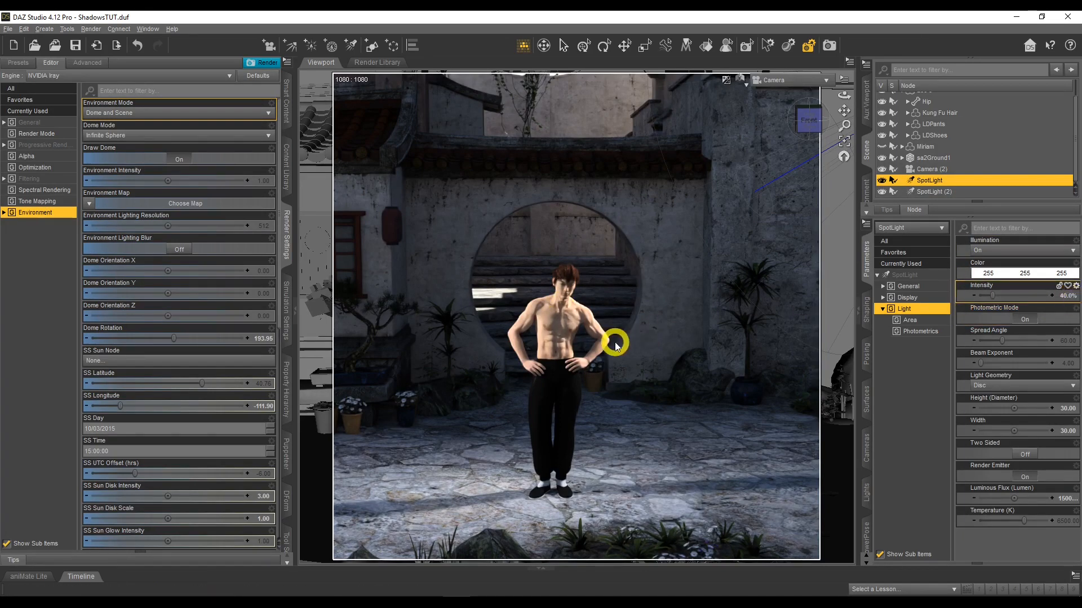
left_click(924, 191)
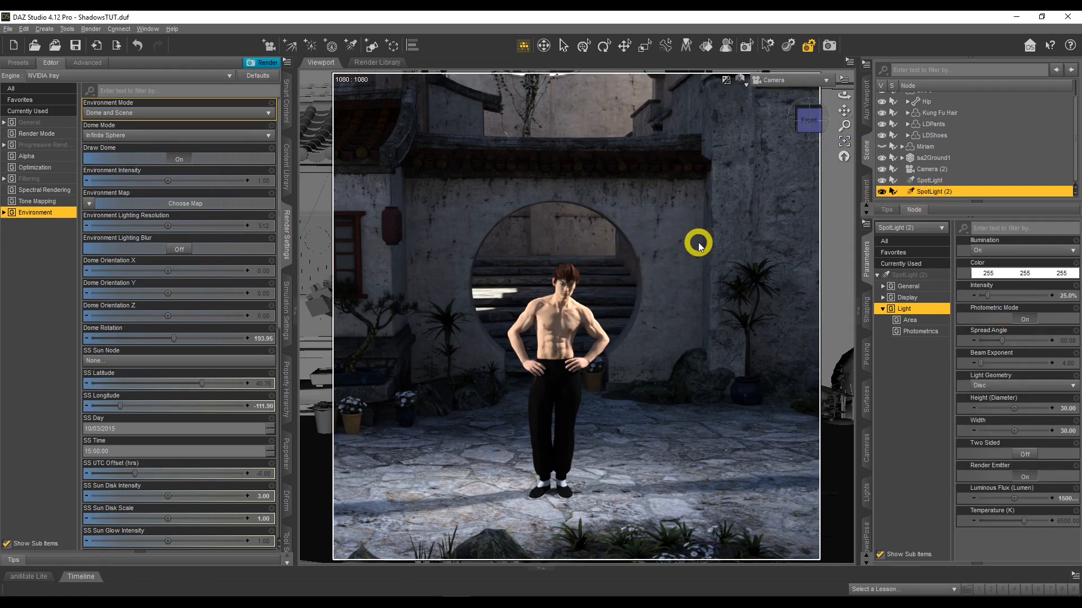
Step: Annotate the screen with labelled arrows linking each spotlight's node to its direction on Lee 6, and clear the drawing
key("ctrl+2")
mouse_move(809, 149)
left_mouse_down()
mouse_move(606, 271)
mouse_move(586, 296)
left_mouse_up()
mouse_move(652, 188)
left_mouse_down()
mouse_move(633, 160)
mouse_move(685, 171)
mouse_move(700, 137)
mouse_move(699, 165)
mouse_move(729, 152)
mouse_move(719, 157)
mouse_move(762, 164)
left_mouse_up()
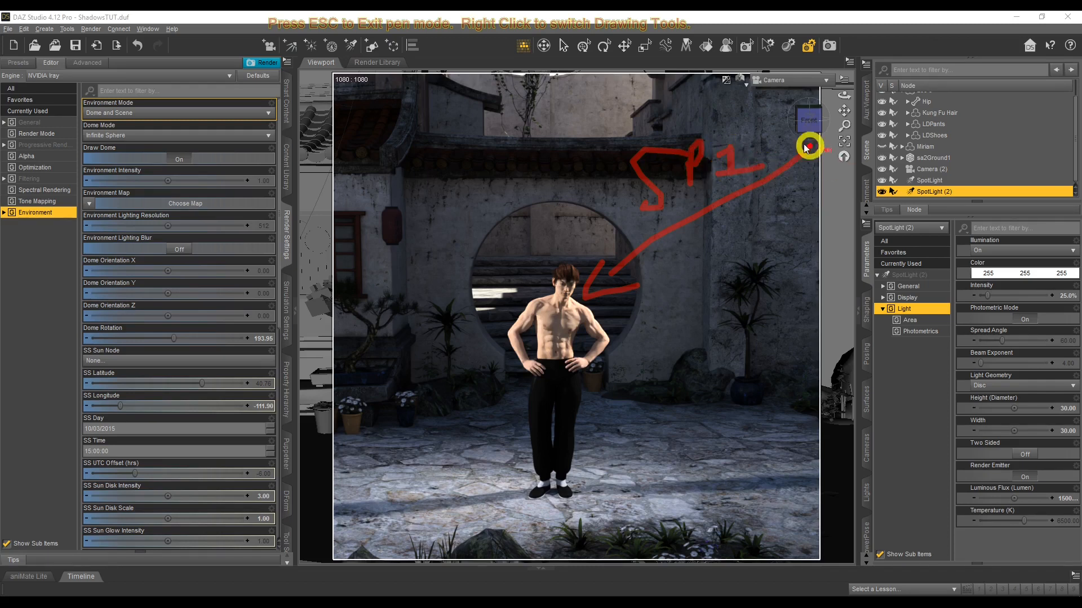
left_click_drag(780, 170, 890, 177)
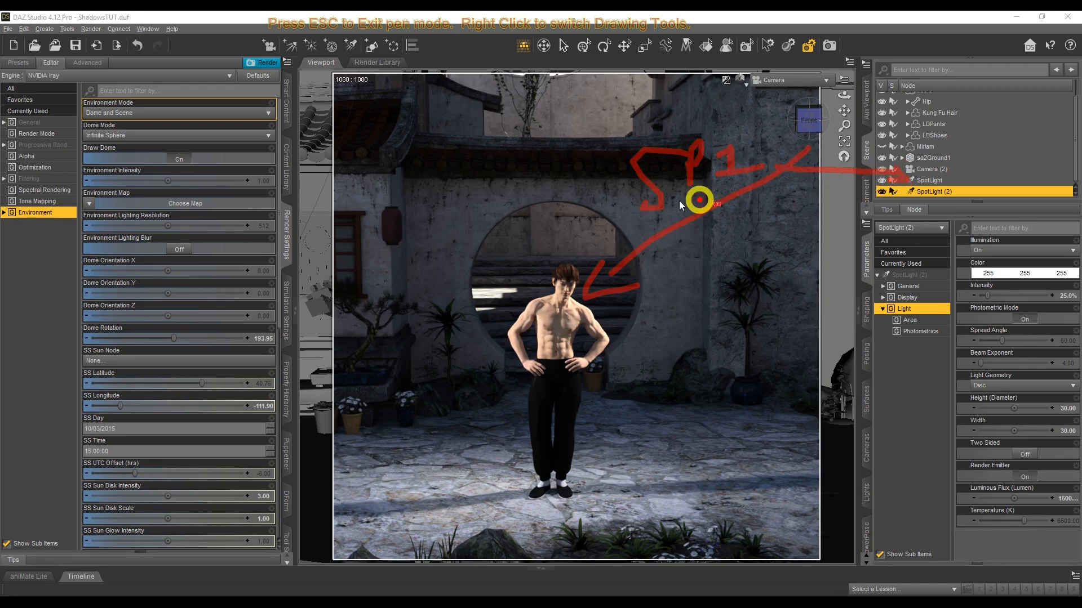
mouse_move(349, 186)
left_mouse_down()
mouse_move(512, 292)
mouse_move(503, 305)
left_mouse_up()
mouse_move(404, 157)
left_mouse_down()
mouse_move(389, 194)
mouse_move(440, 161)
mouse_move(442, 189)
left_mouse_up()
mouse_move(493, 209)
left_mouse_down()
mouse_move(837, 213)
mouse_move(874, 191)
mouse_move(893, 194)
left_mouse_up()
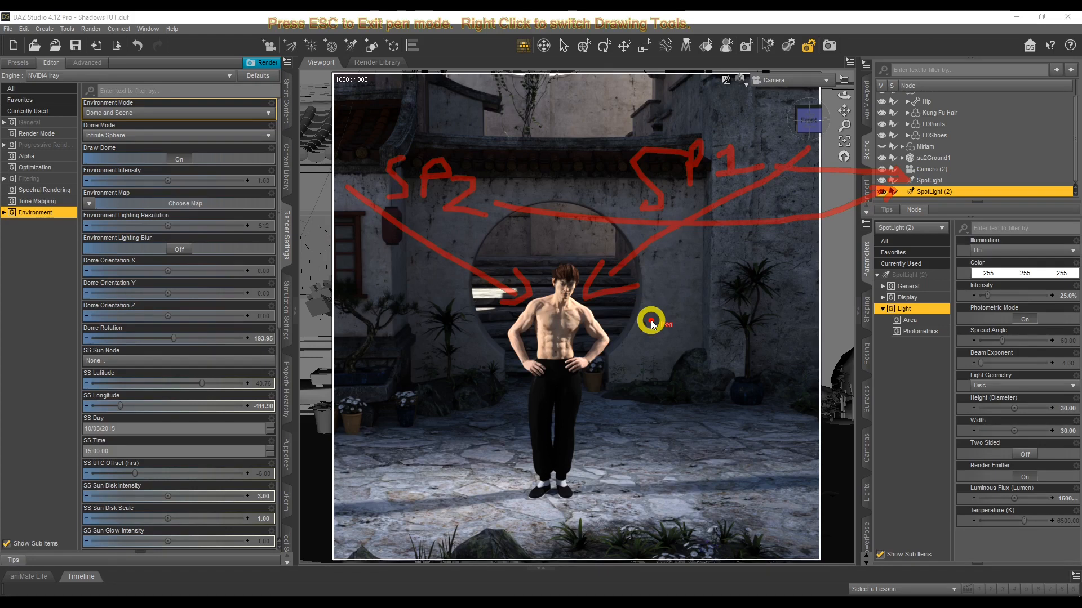
key("Escape")
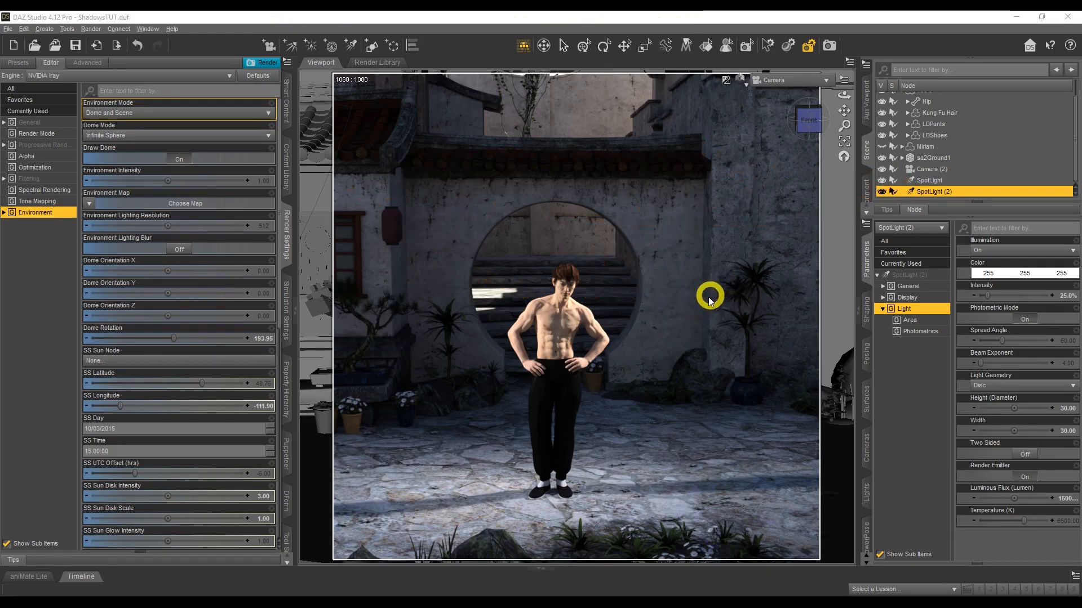
Step: Hide SpotLight and SpotLight (2) in the scene and set the viewport draw style to Texture Shaded
left_click(882, 192)
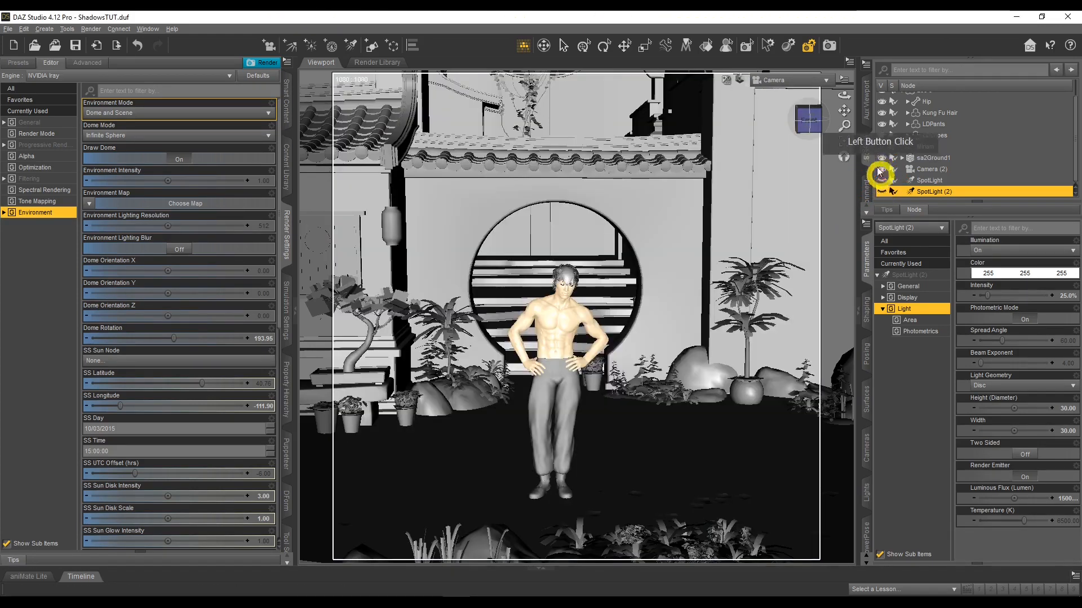
left_click(753, 82)
left_click(733, 154)
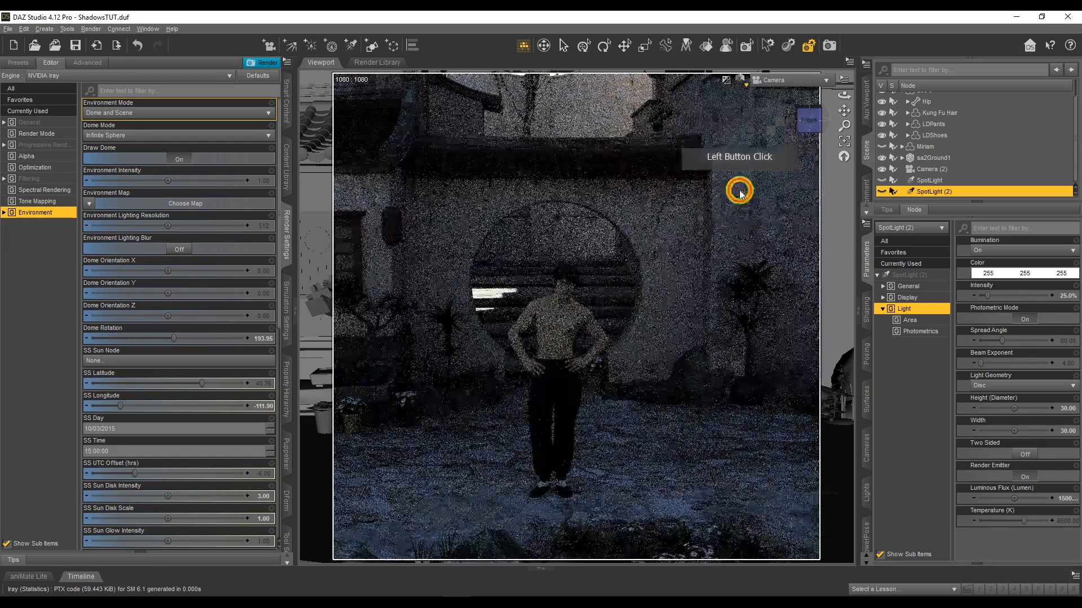
Step: Filter Lee 6's parameters by "vis", turn Visible off for the figure and its fitted items, and collapse its node
scroll(931, 151, "up", 1)
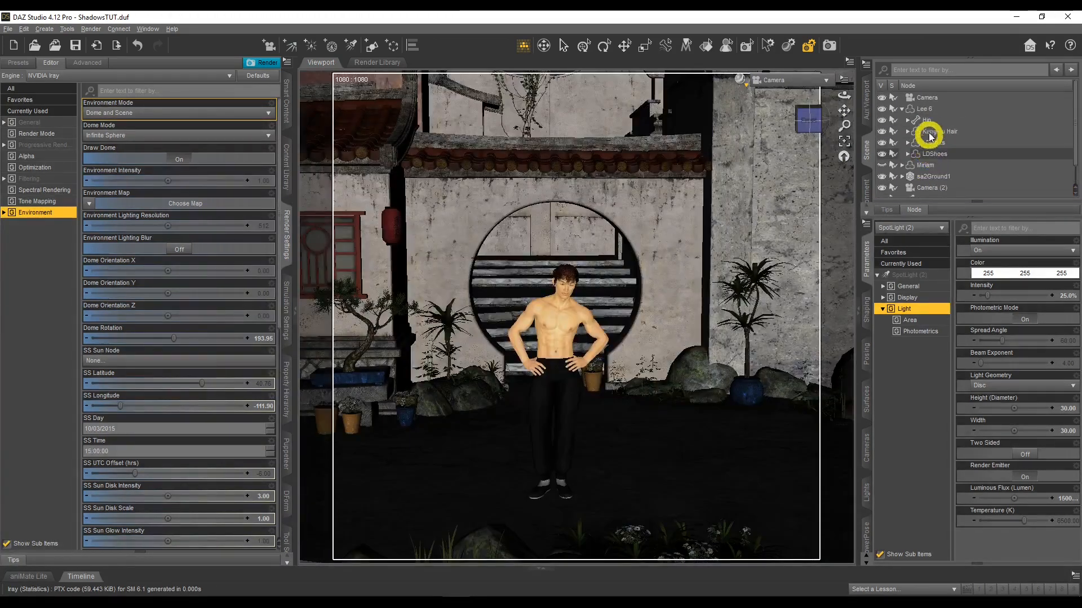
left_click(929, 111)
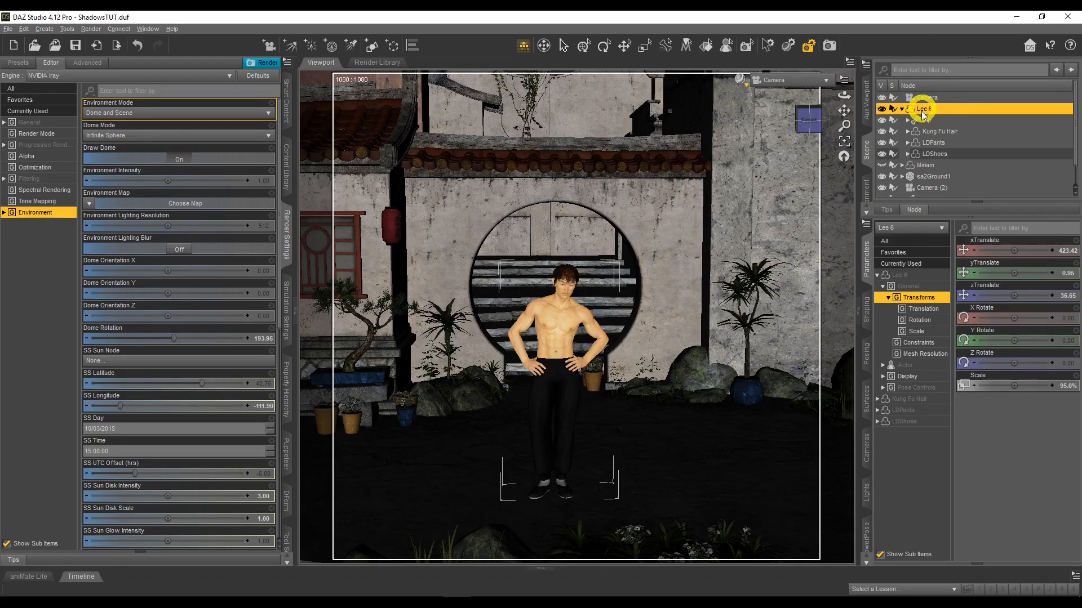
left_click(911, 242)
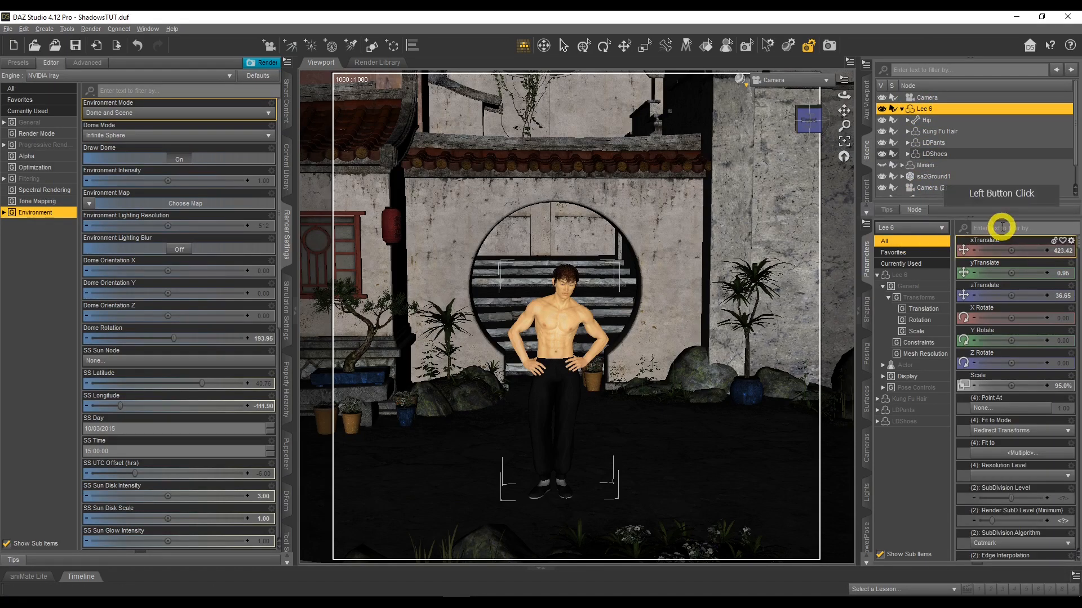
type("v")
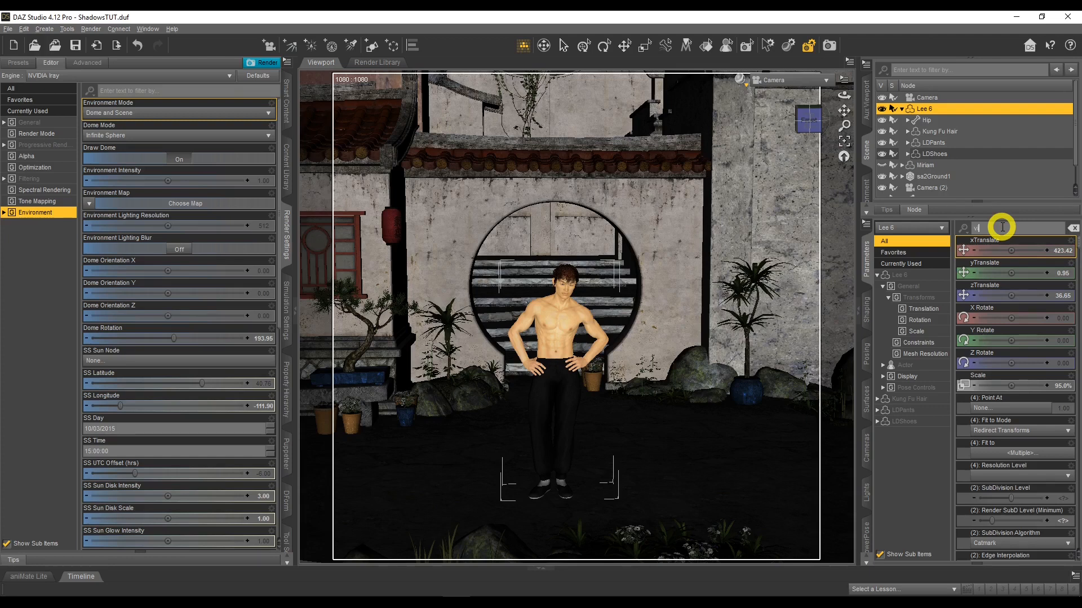
type("is")
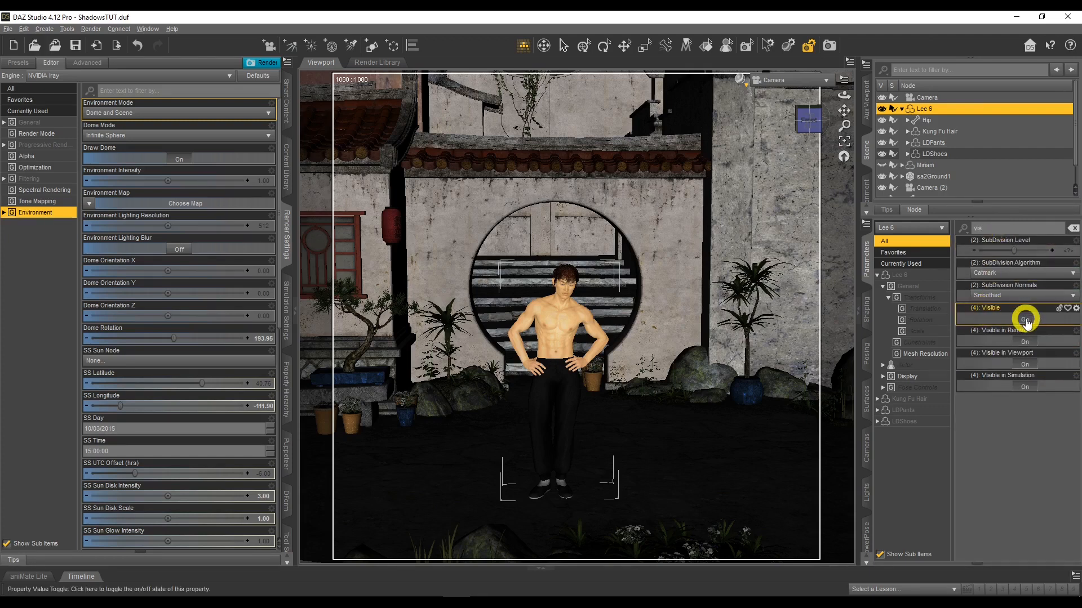
left_click(1024, 319)
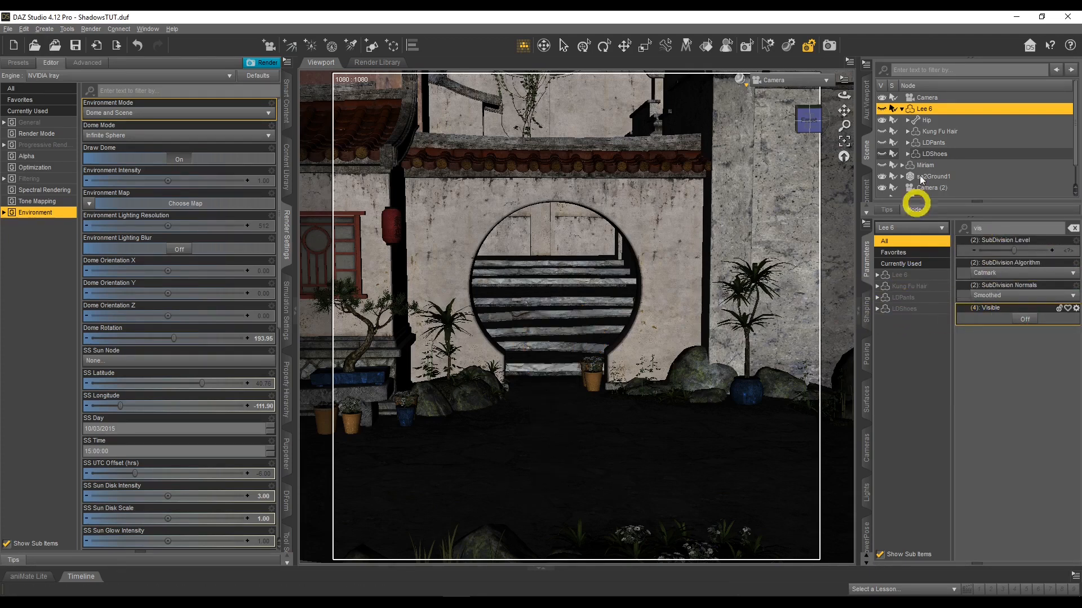
left_click(901, 109)
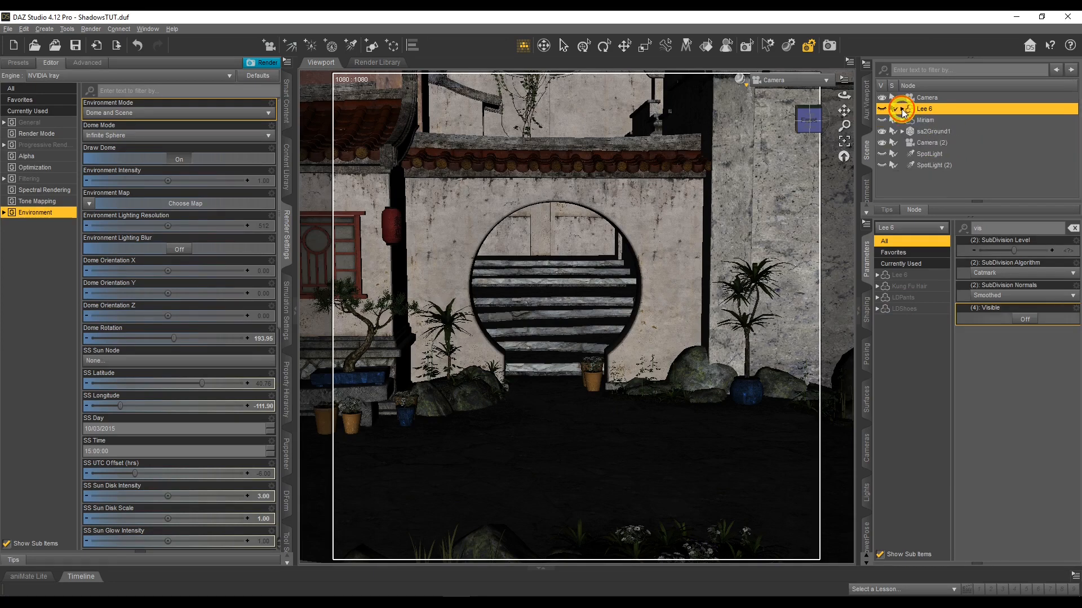
Step: Turn Visible on for the Miriam figure and its fitted items, and clear the parameter filter
left_click(928, 123)
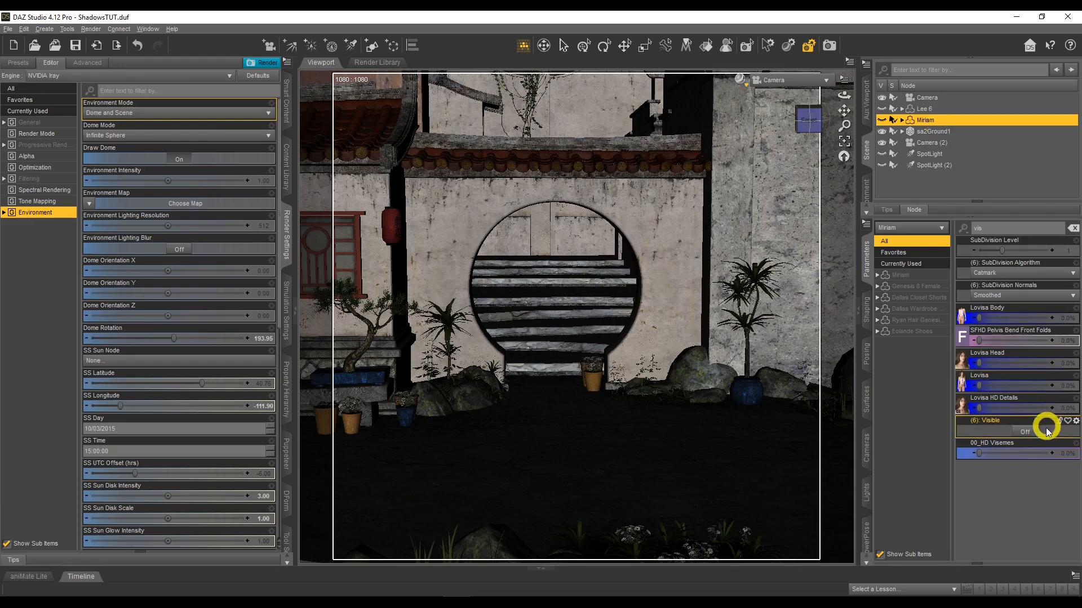
left_click(1029, 432)
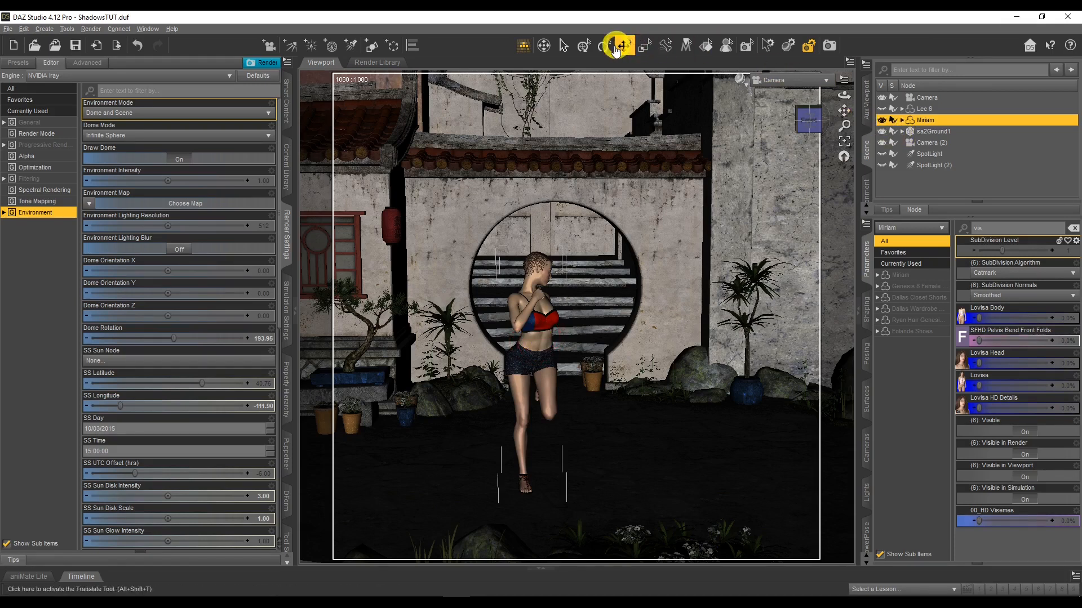
left_click(563, 45)
left_click(541, 345)
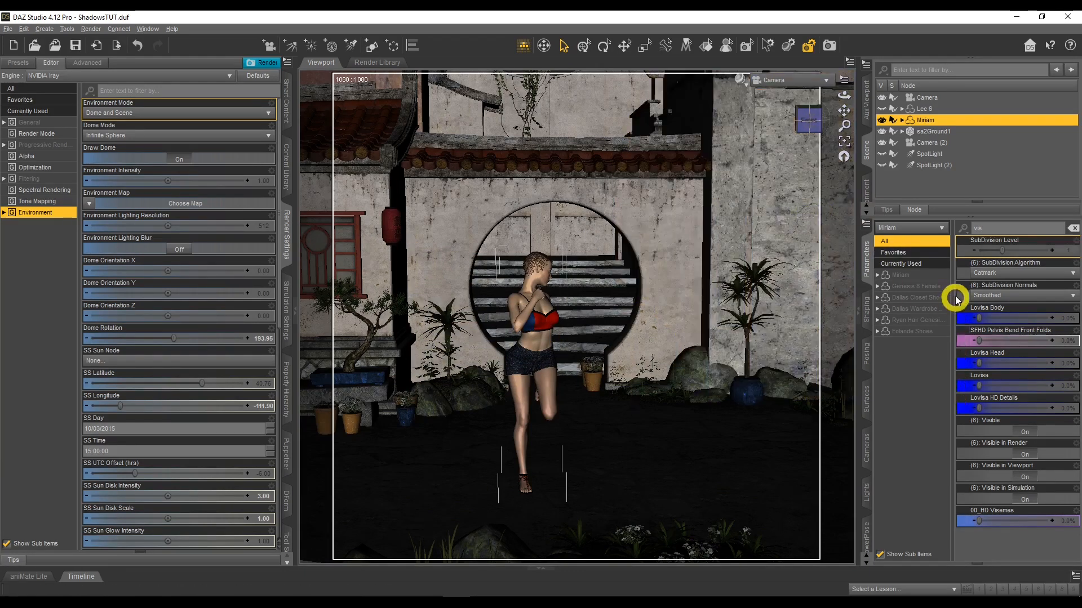
left_click(1073, 228)
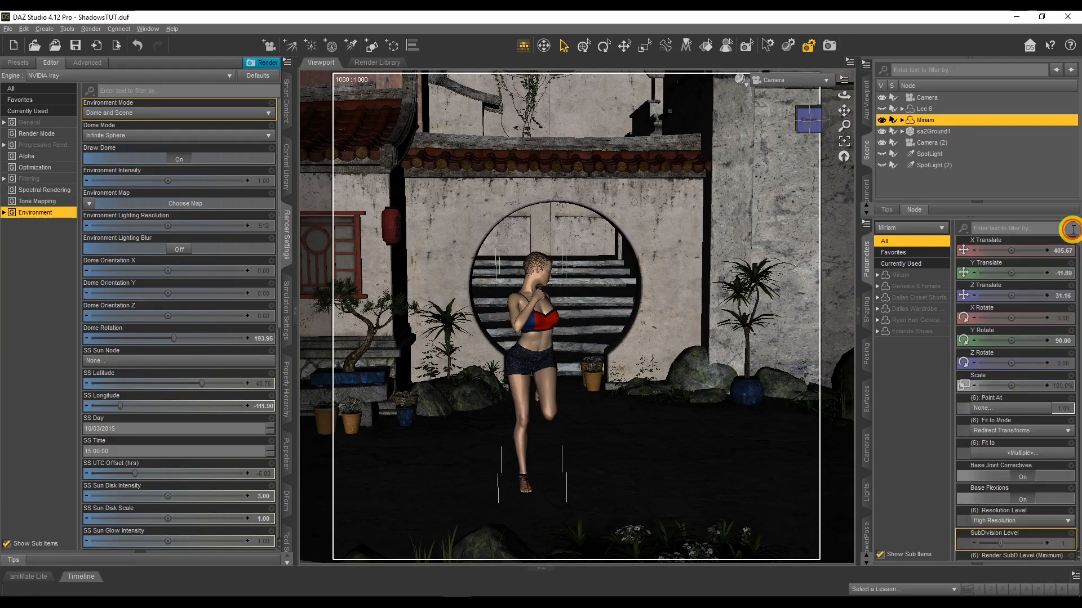
Step: Nudge Miriam's Y Rotate and set it back to 90
left_click(524, 345)
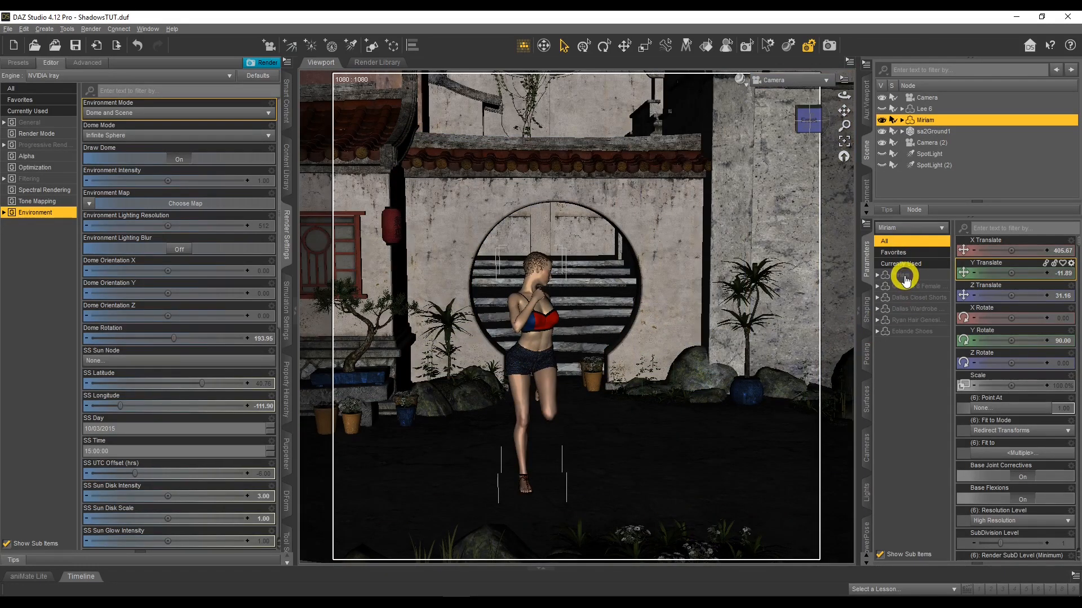
left_click_drag(1010, 341, 1009, 340)
left_click(1065, 336)
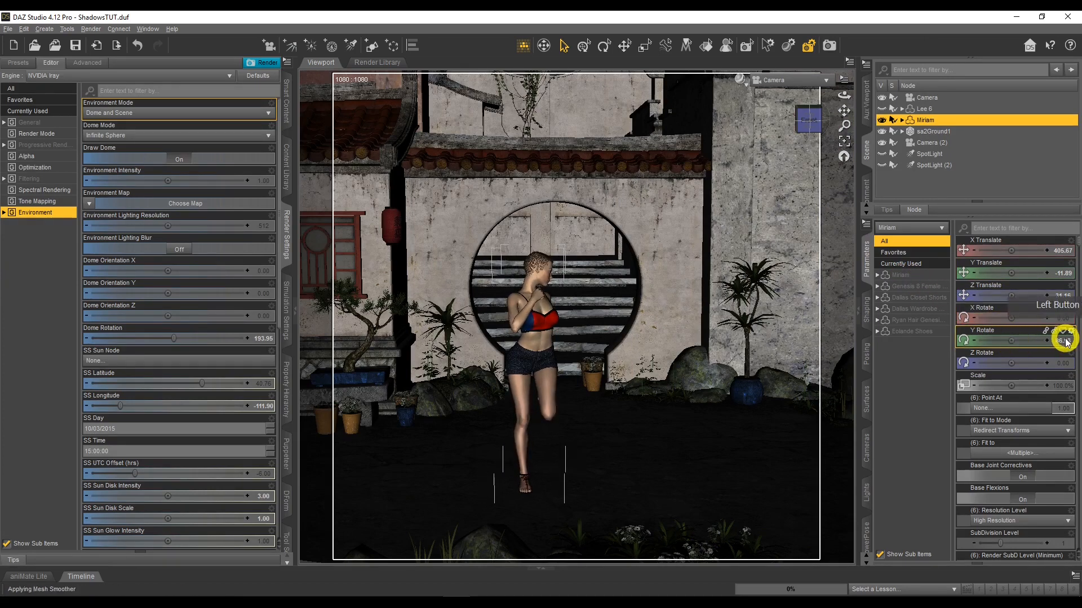
type("90")
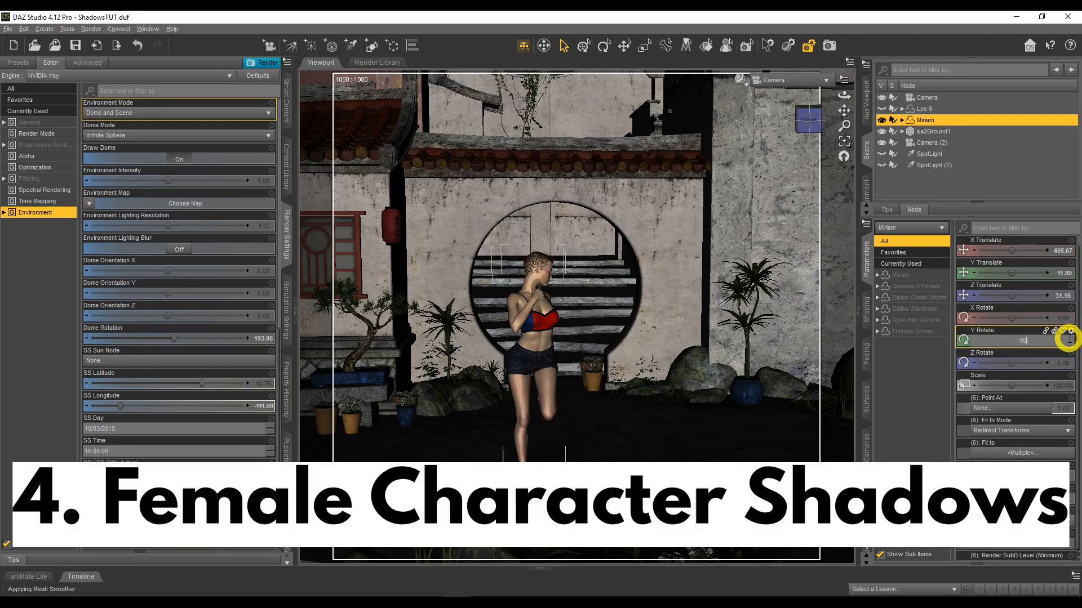
key("Return")
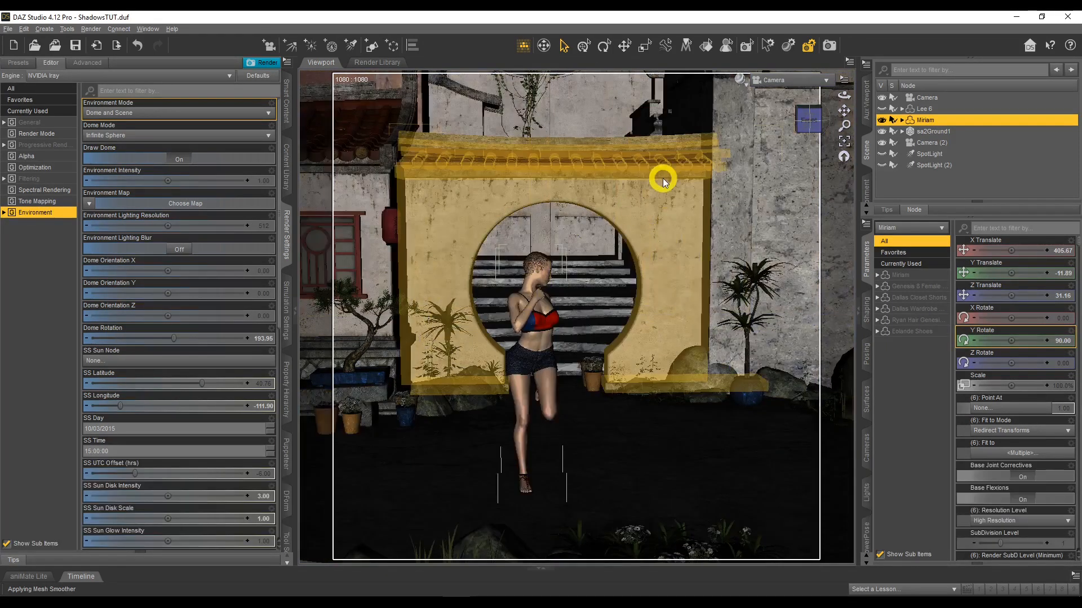
Step: Make SpotLight visible, look through it and orbit it around Miriam to re-aim the light
left_click(951, 155)
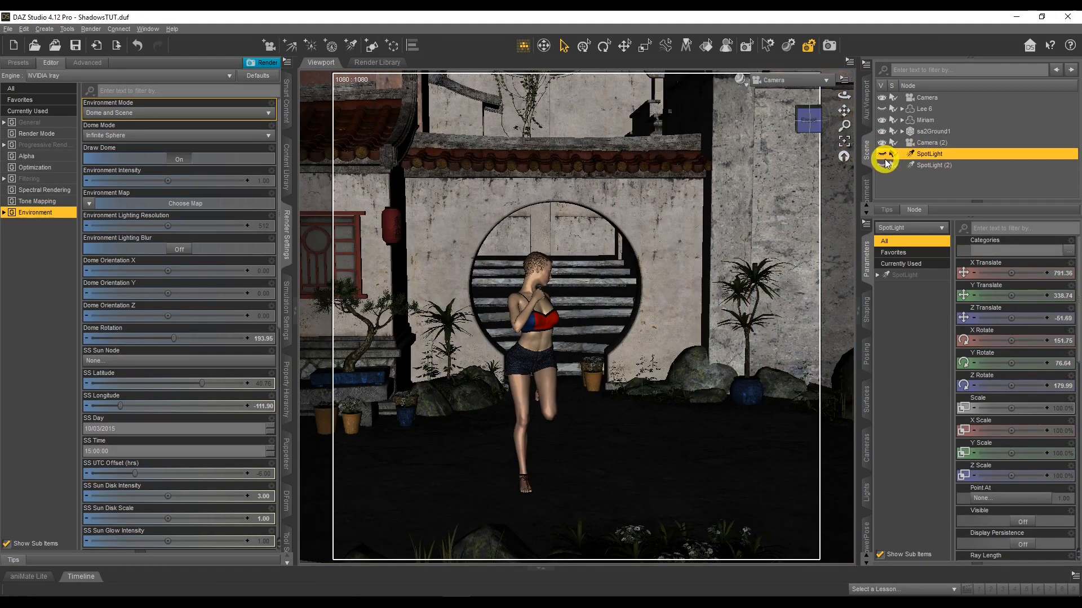
left_click(788, 80)
left_click(811, 207)
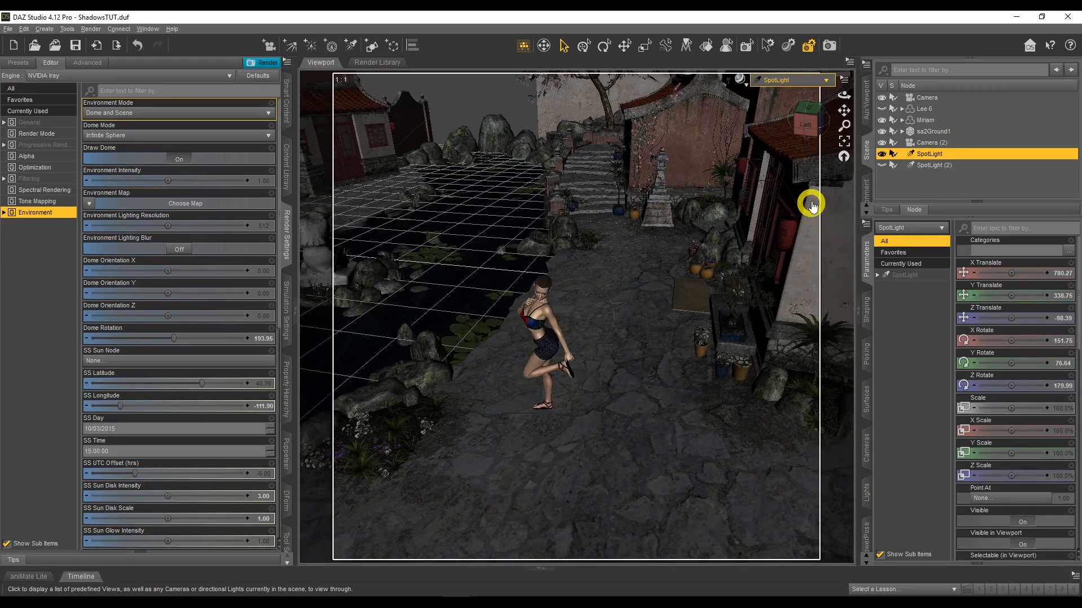
left_click_drag(844, 96, 844, 97)
Step: Make SpotLight (2) visible, look through it and slightly adjust its angle toward Miriam
left_click(926, 165)
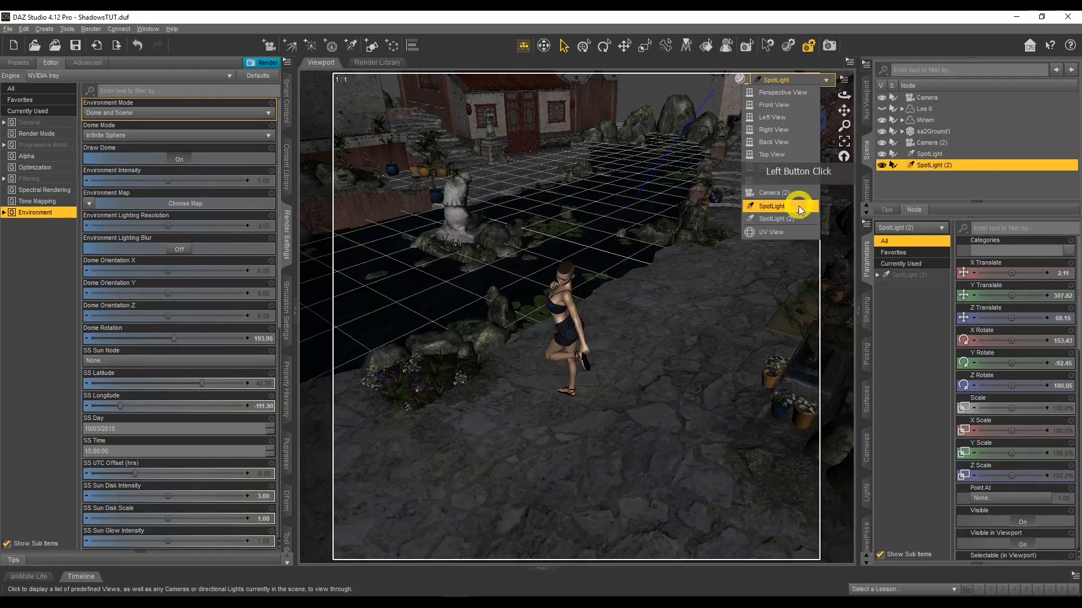
left_click(799, 206)
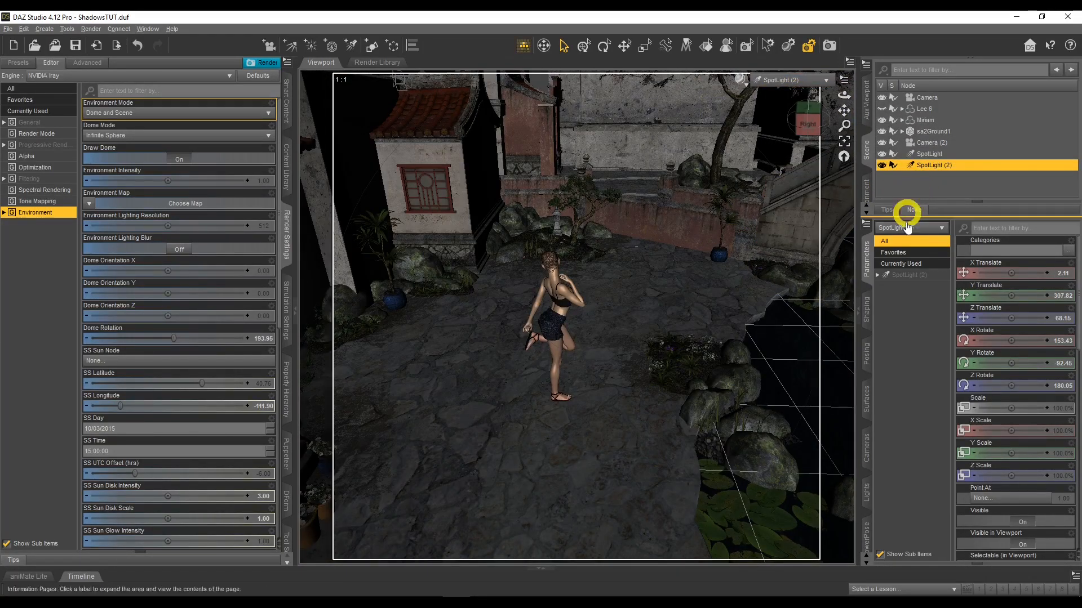
left_click_drag(842, 95, 609, 333)
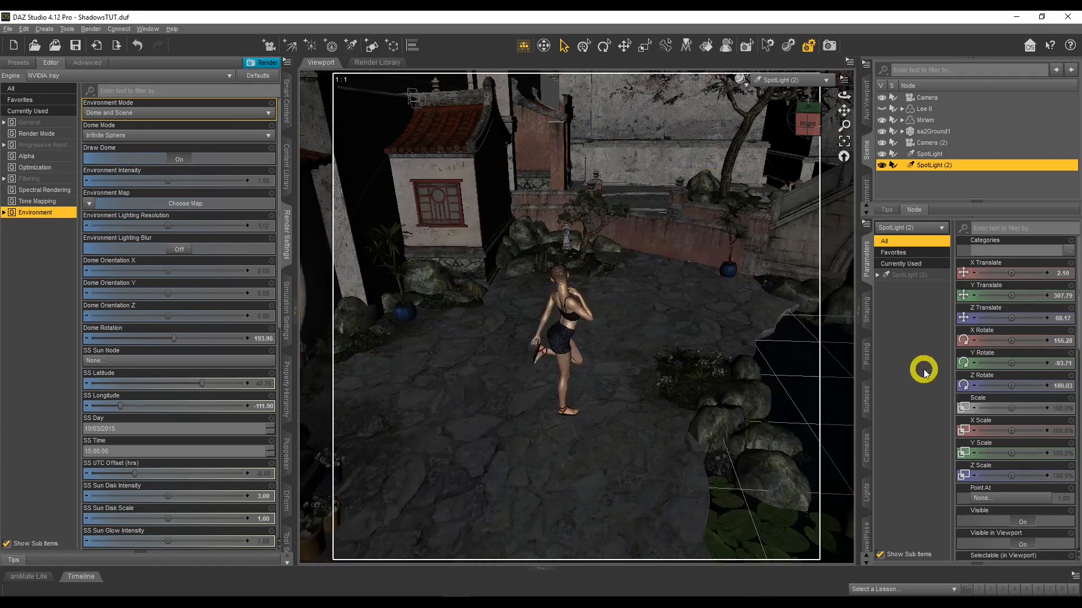
Step: Raise SpotLight (2)'s Intensity to 125.8% in its Light parameters
left_click(915, 275)
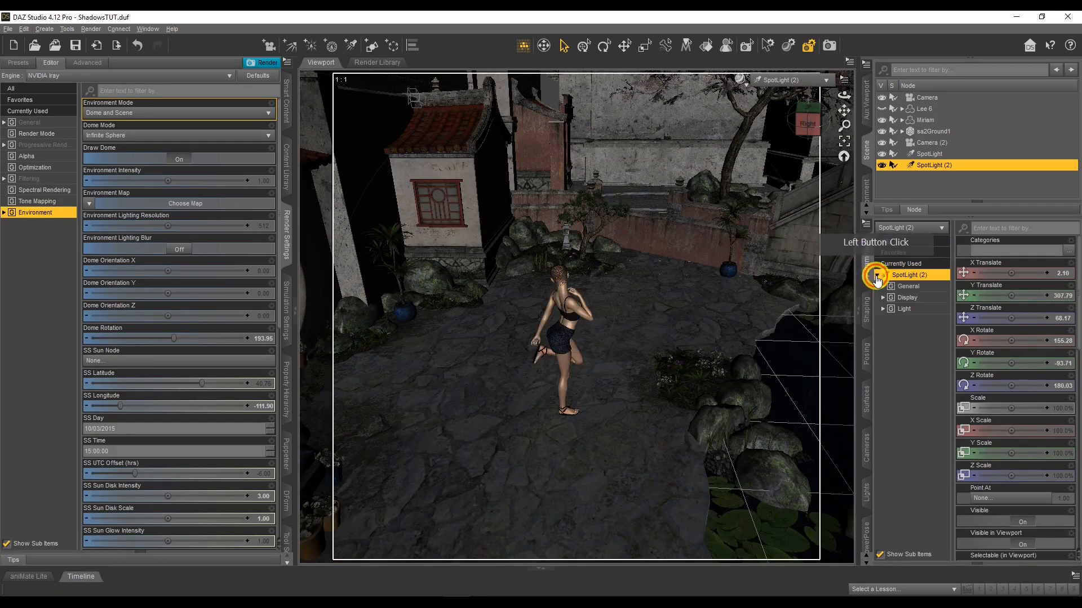
left_click(904, 310)
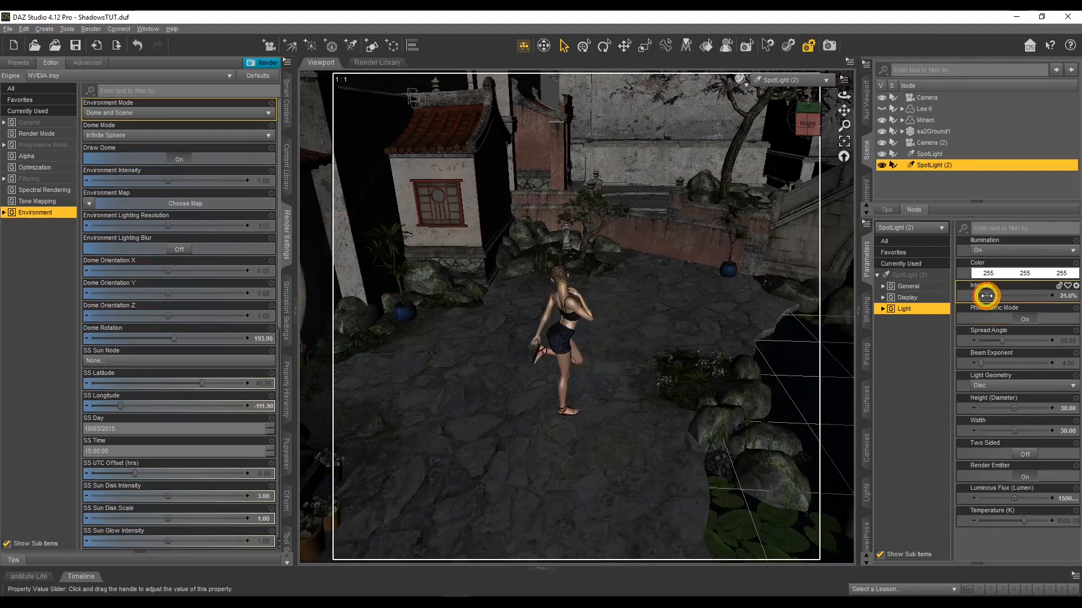
left_click_drag(986, 295, 519, 312)
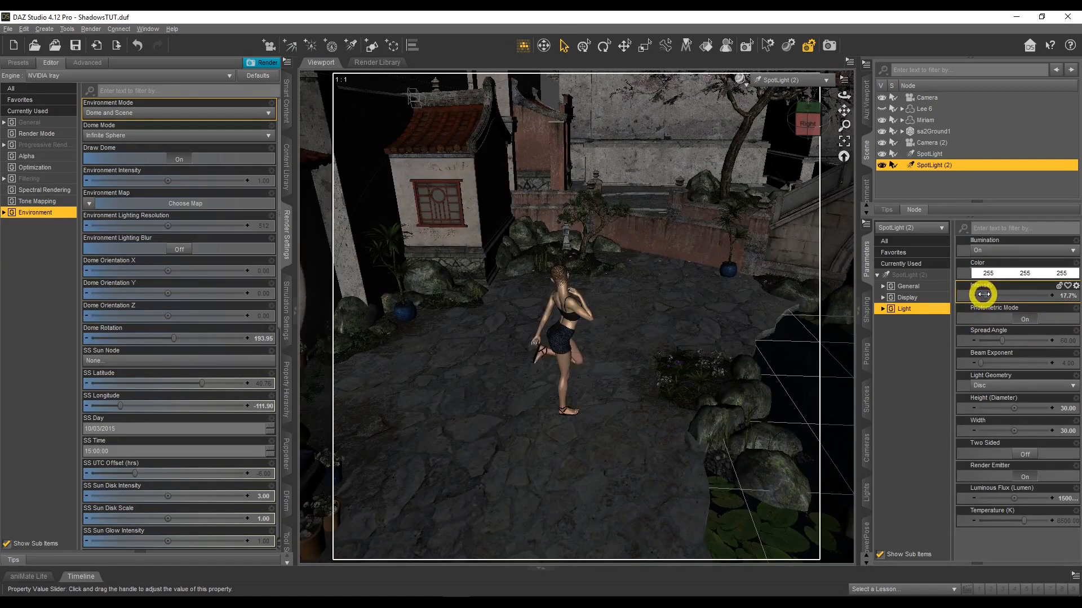
left_click_drag(992, 294, 1022, 295)
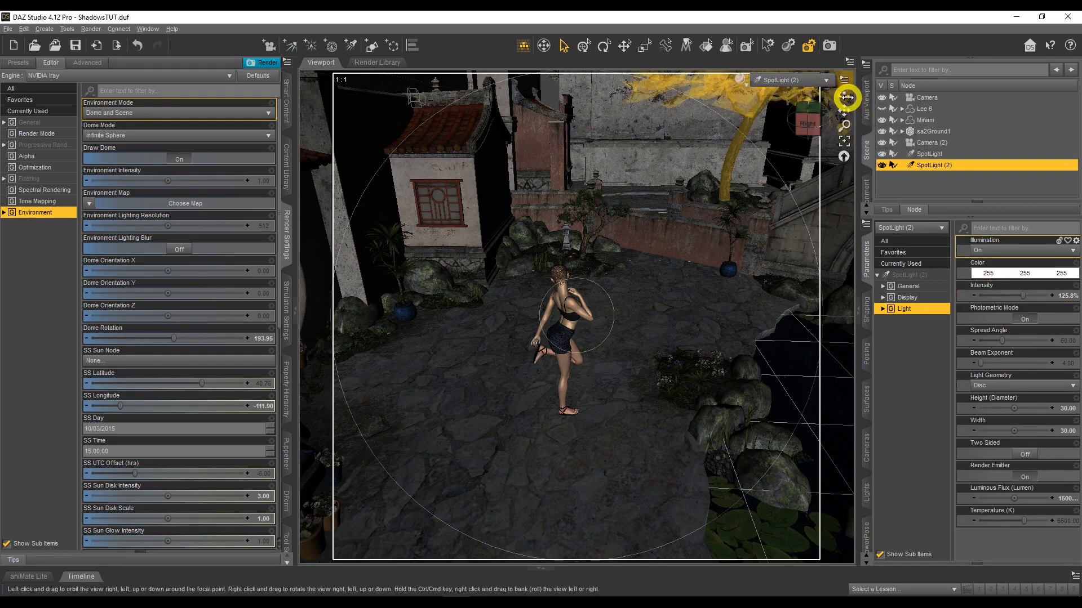
Step: Orbit and shift SpotLight (2) around Miriam to re-aim it from a slightly different side angle
left_click_drag(845, 97, 847, 97)
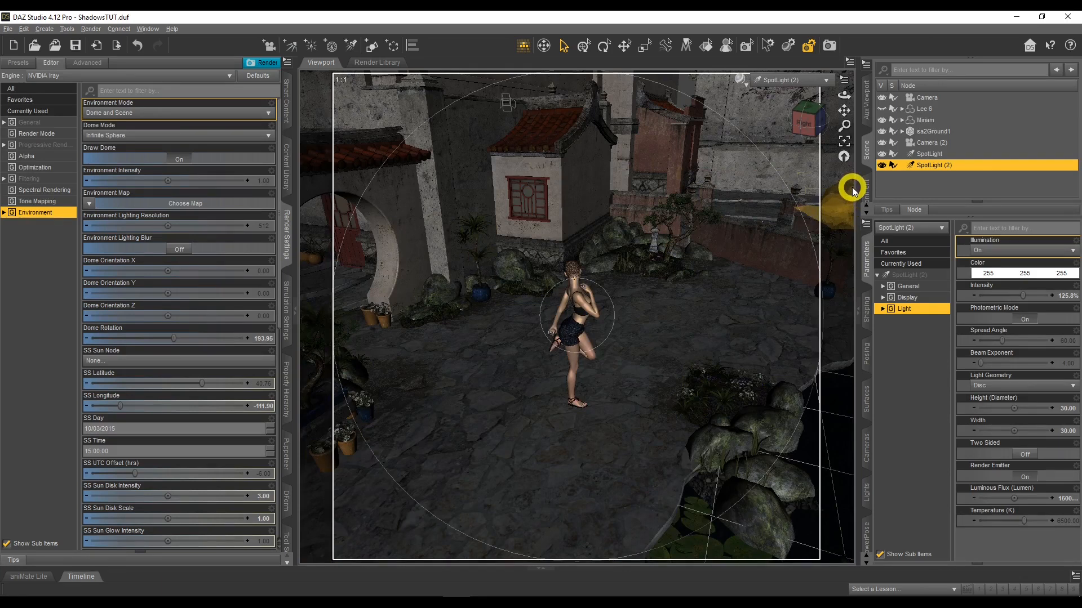
middle_click_drag(852, 187, 854, 179)
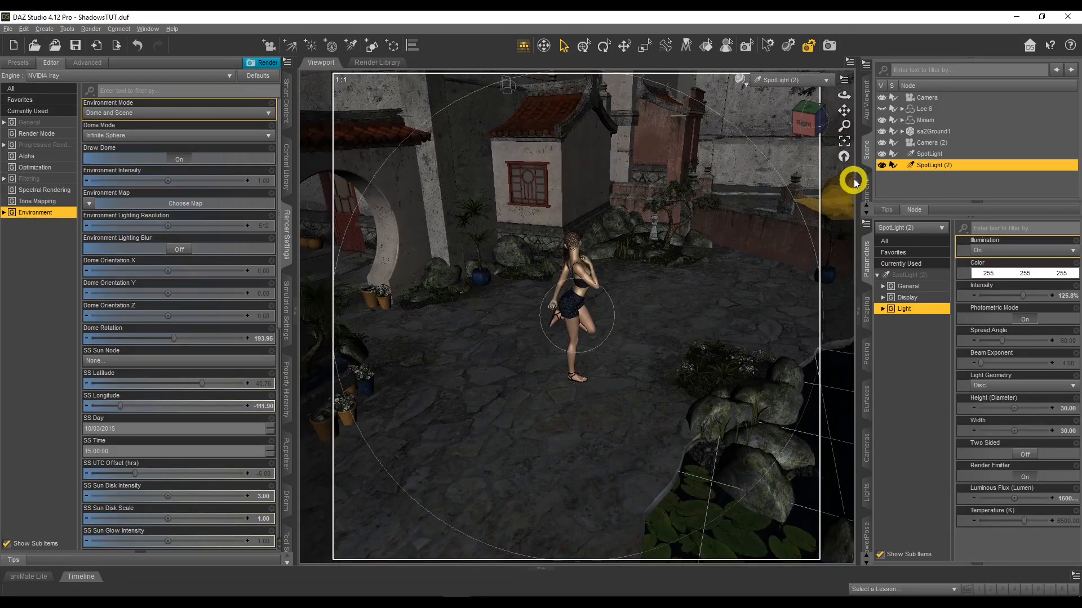
left_click_drag(843, 94, 844, 95)
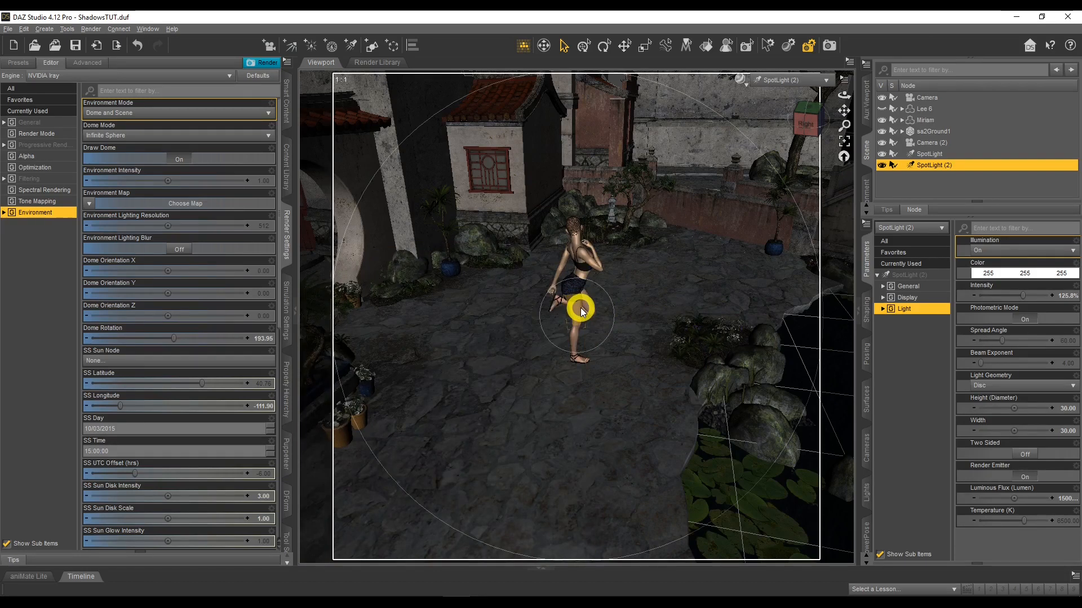
Step: Look through SpotLight, select it and orbit it around Miriam to re-aim the light
left_click(803, 79)
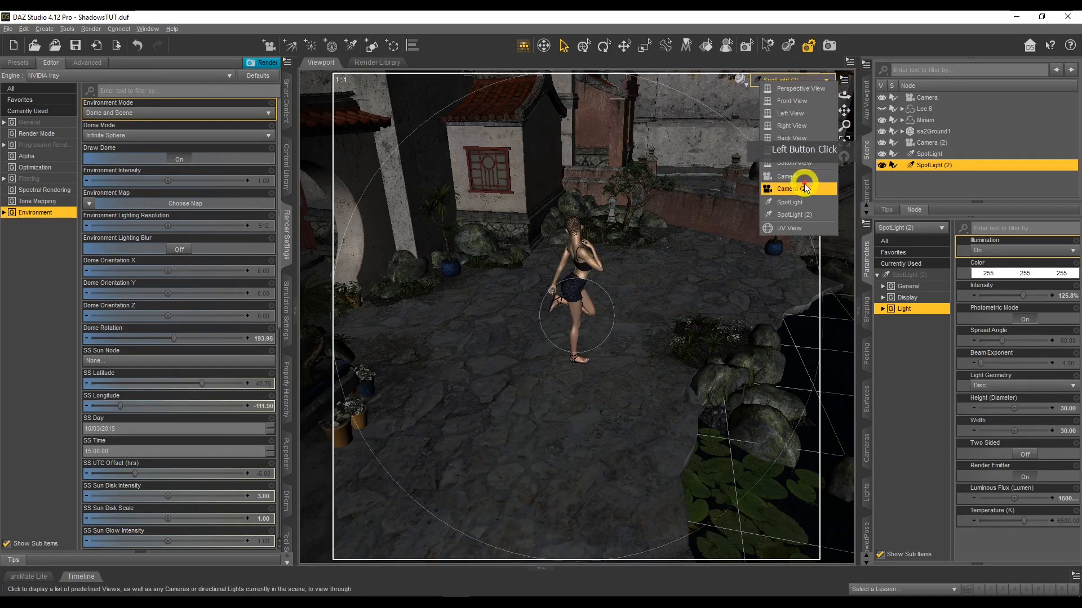
left_click(805, 202)
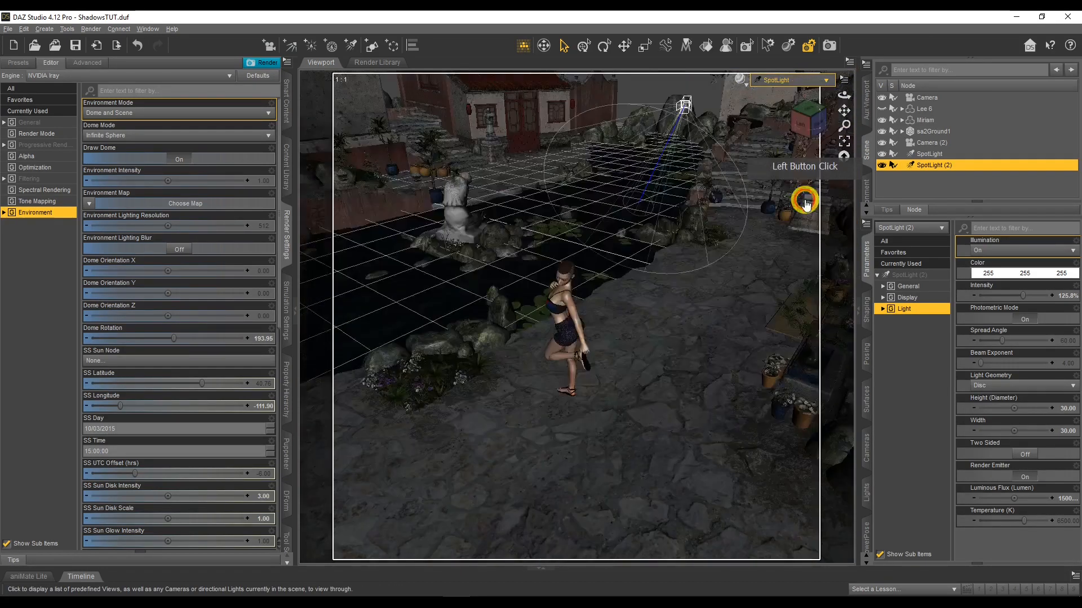
left_click(921, 154)
left_click_drag(841, 96, 778, 94)
Step: Preview the scene through Camera in the NVIDIA Iray draw style and set SpotLight (2)'s Intensity to 25%
left_click(779, 82)
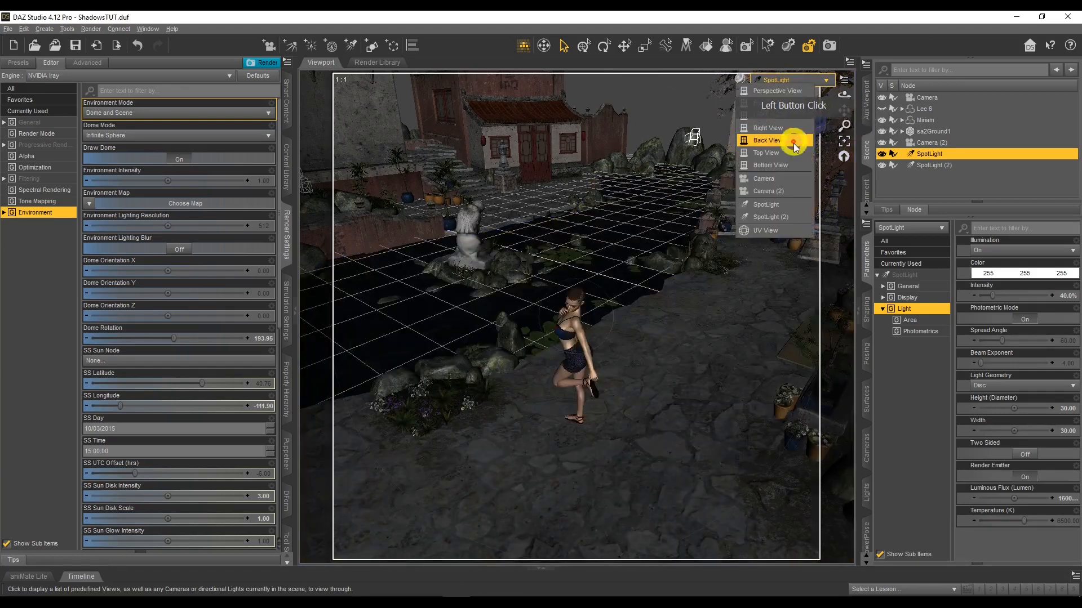
left_click(794, 183)
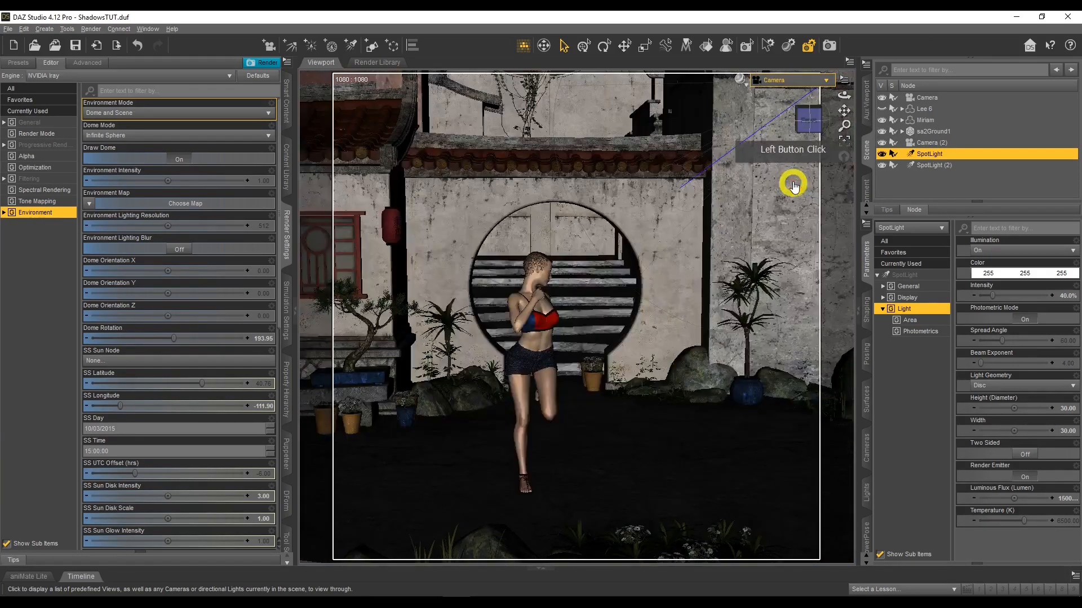
left_click(738, 81)
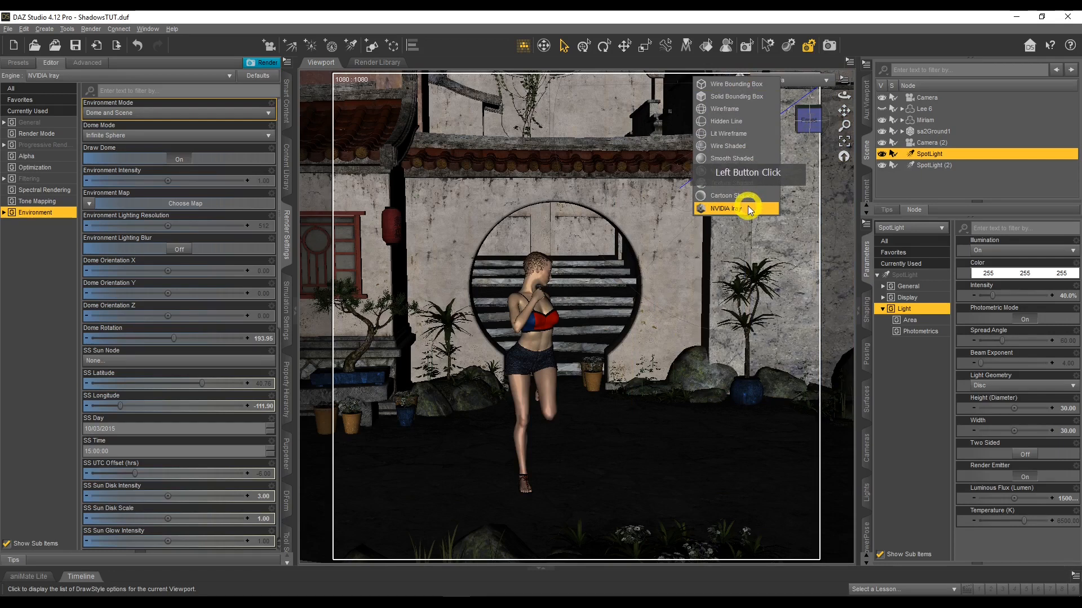
left_click(752, 206)
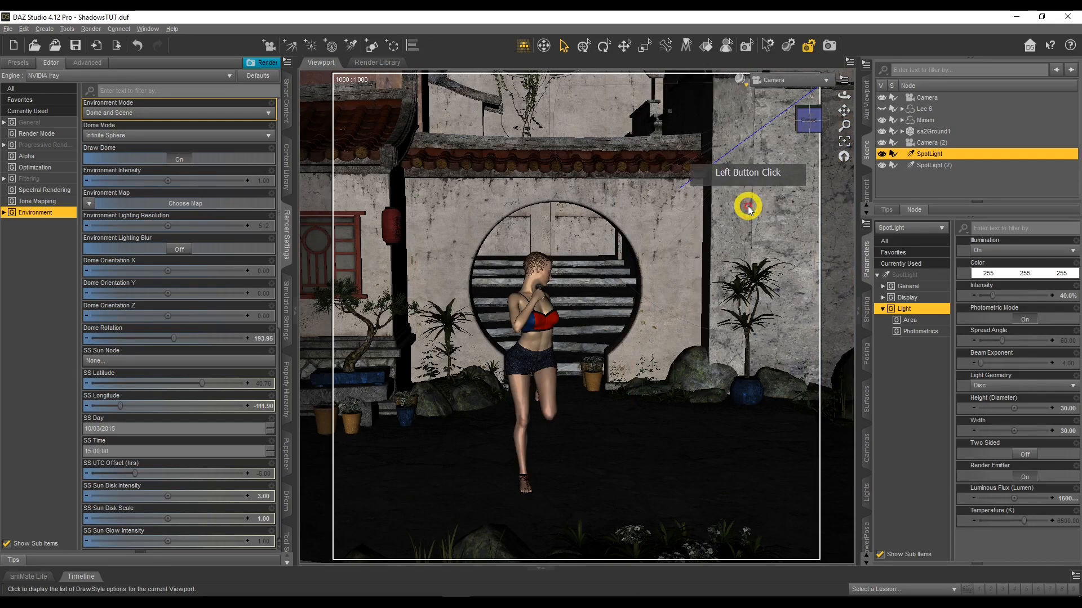
left_click(939, 172)
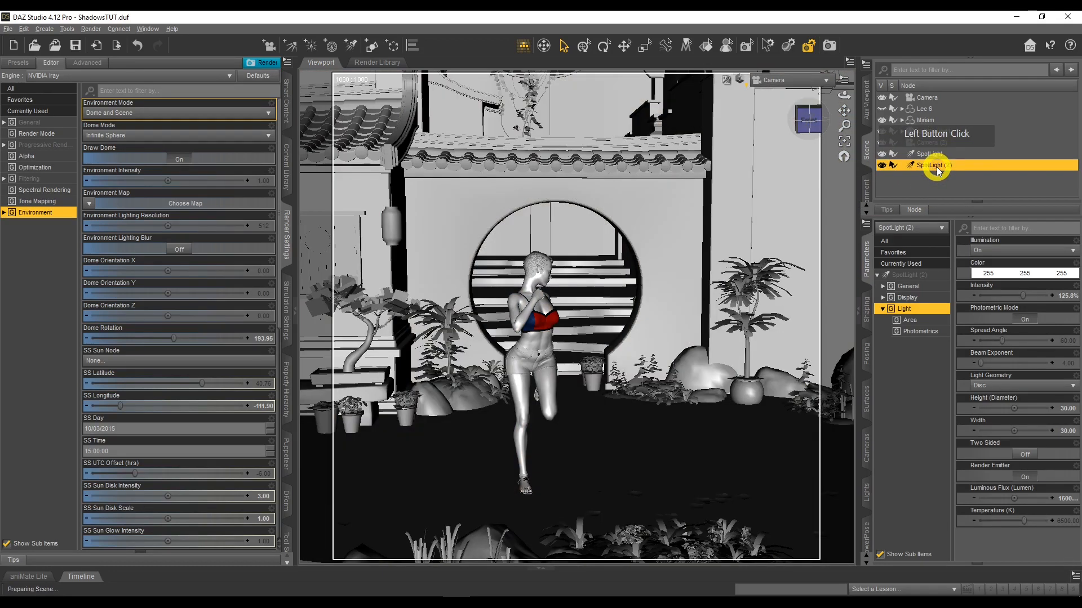
left_click(989, 161)
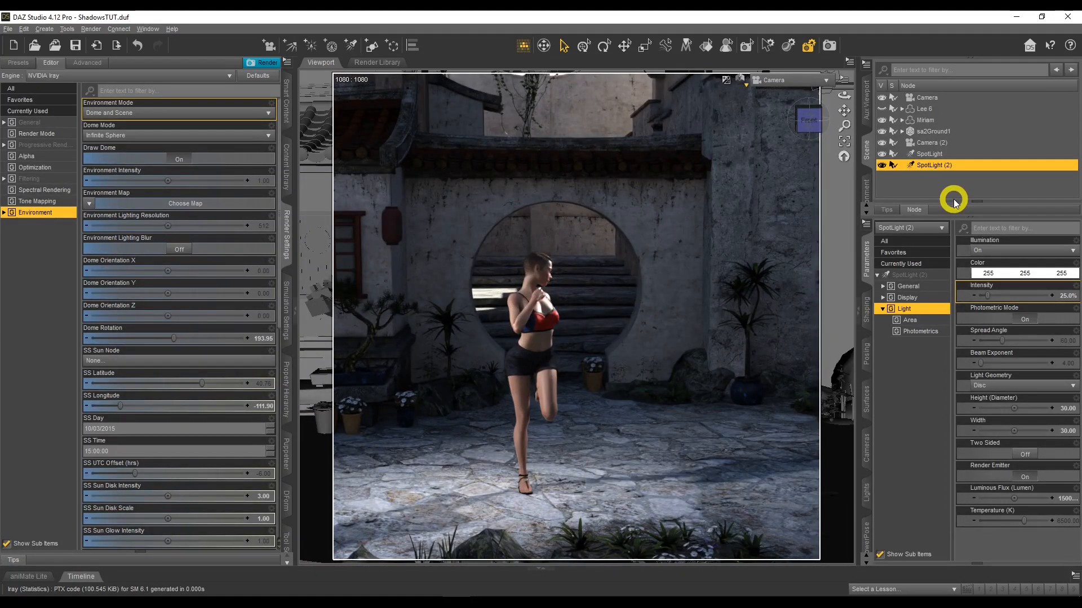
Step: Hide SpotLight (2) and shift the Camera view to bring the building with the red window into frame
left_click(881, 165)
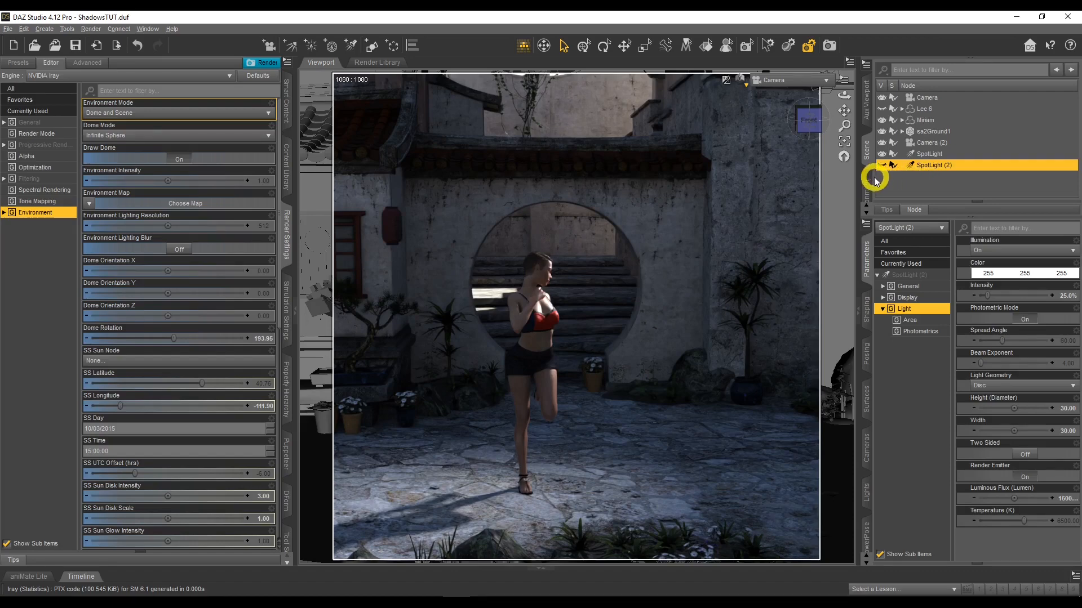
mouse_move(834, 96)
left_mouse_down()
mouse_move(831, 113)
mouse_move(845, 109)
left_mouse_up()
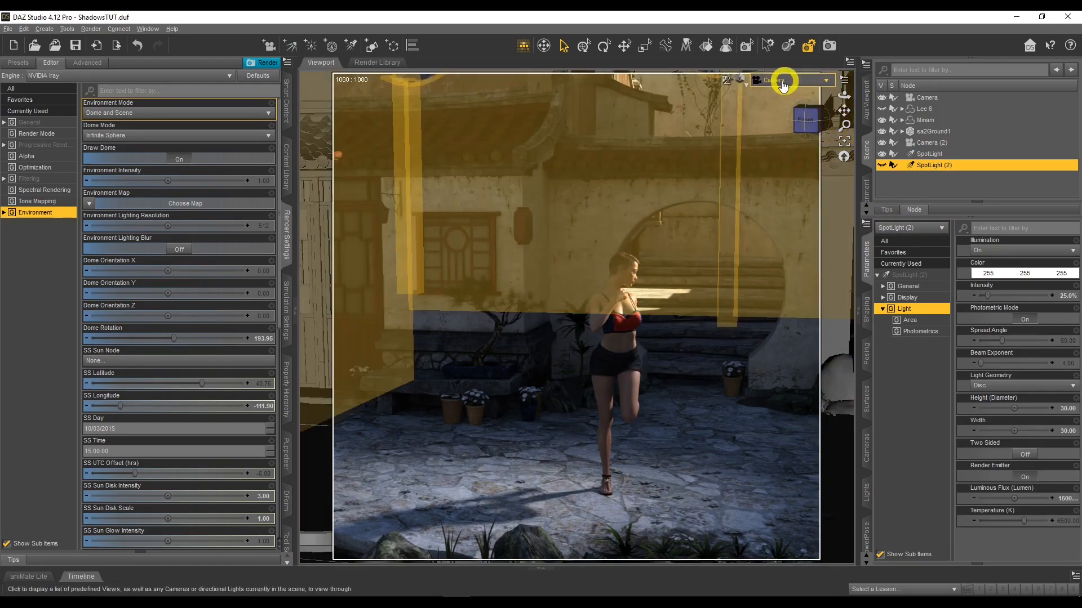
Step: Look through SpotLight (2) in a textured draw style and set its Intensity to 127.4%
left_click(740, 79)
left_click(756, 188)
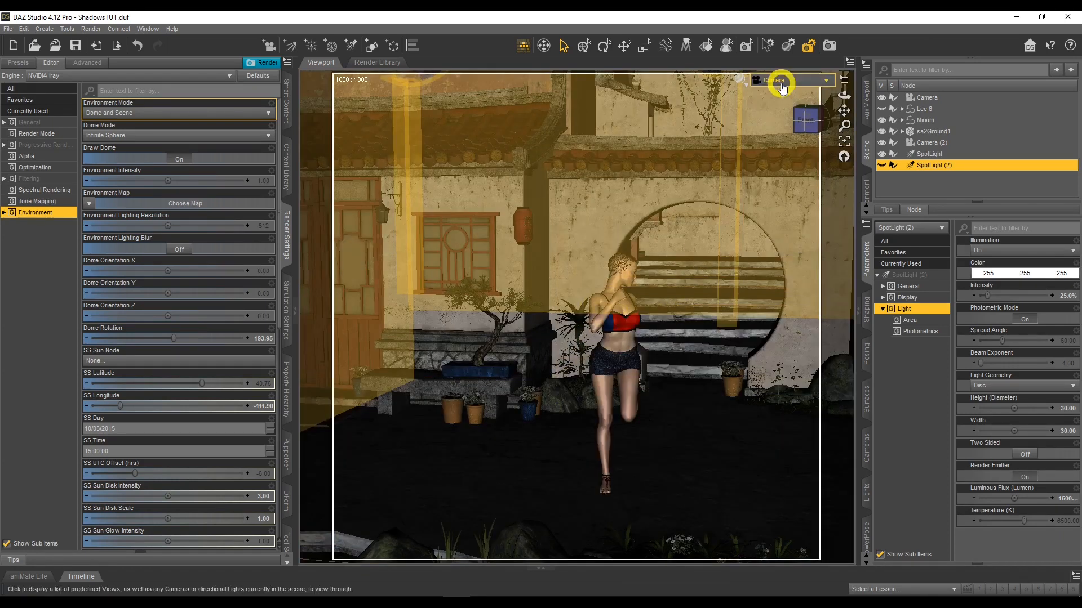
left_click(782, 86)
left_click(783, 218)
left_click(911, 212)
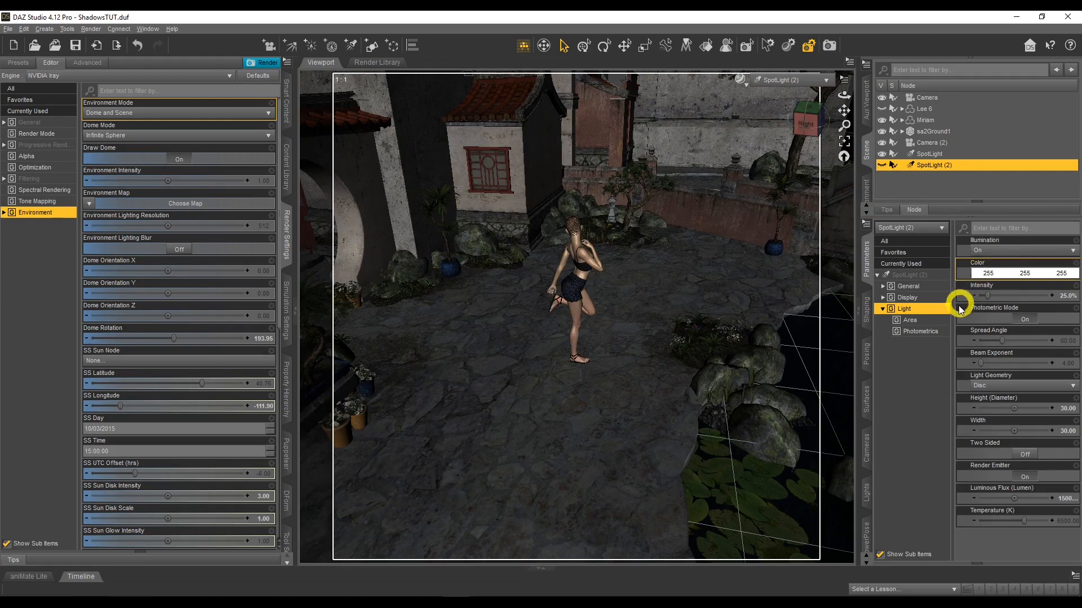
left_click_drag(988, 295, 1023, 294)
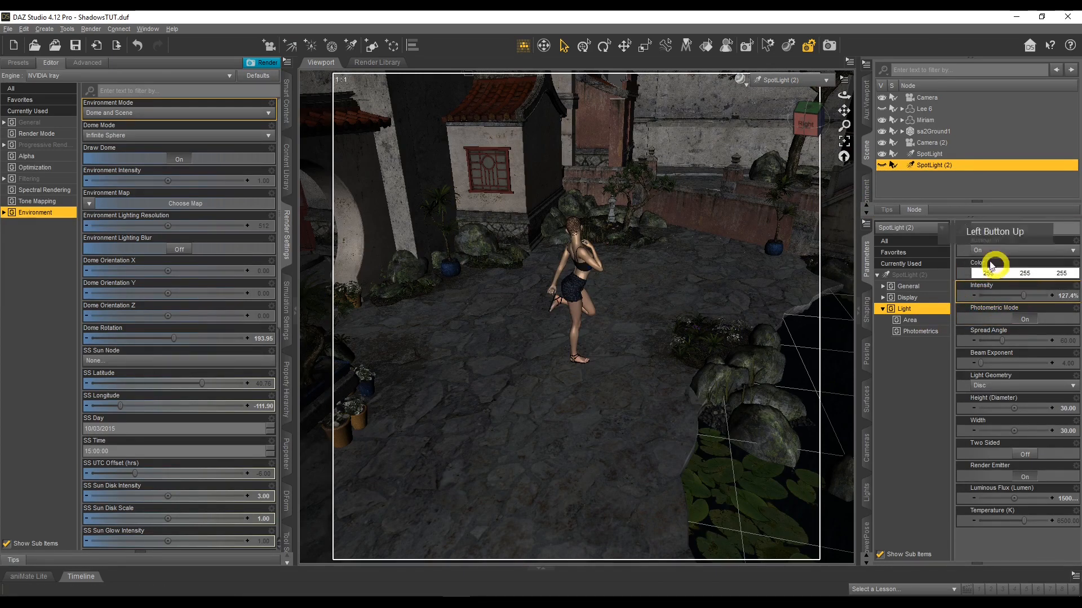
Step: Make SpotLight (2) visible and orbit it around Miriam until it faces the moon gate behind her
left_click(882, 165)
left_click_drag(844, 96, 840, 96)
Step: Return to the Camera view and preview it in the NVIDIA Iray draw style
left_click(797, 88)
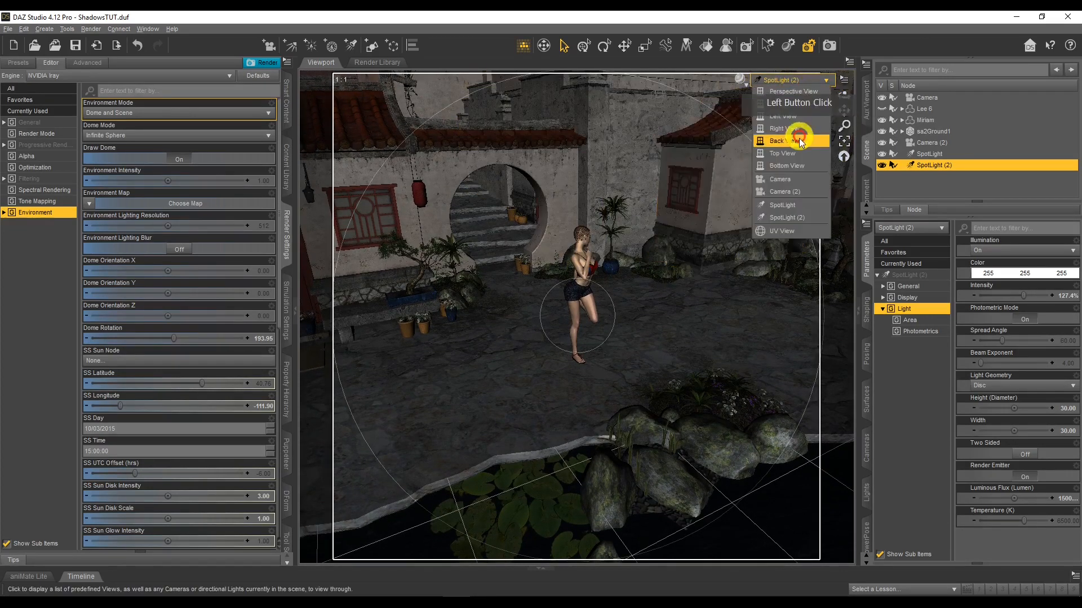
left_click(800, 174)
left_click(750, 85)
left_click(762, 206)
Step: Set SpotLight (2)'s Intensity to 35%
left_click(918, 321)
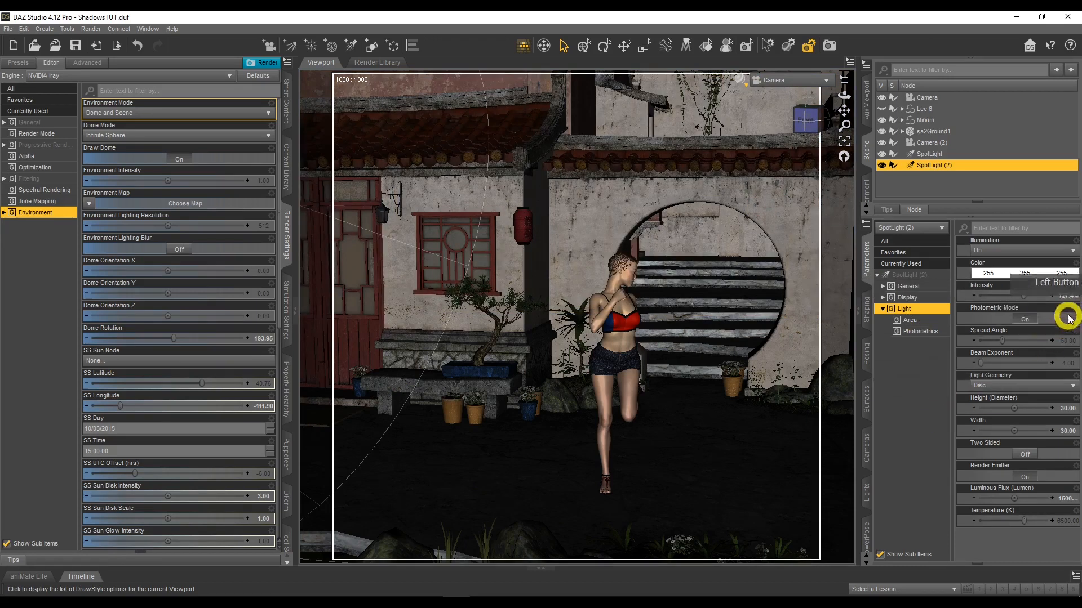
left_click(1068, 297)
left_click(1067, 297)
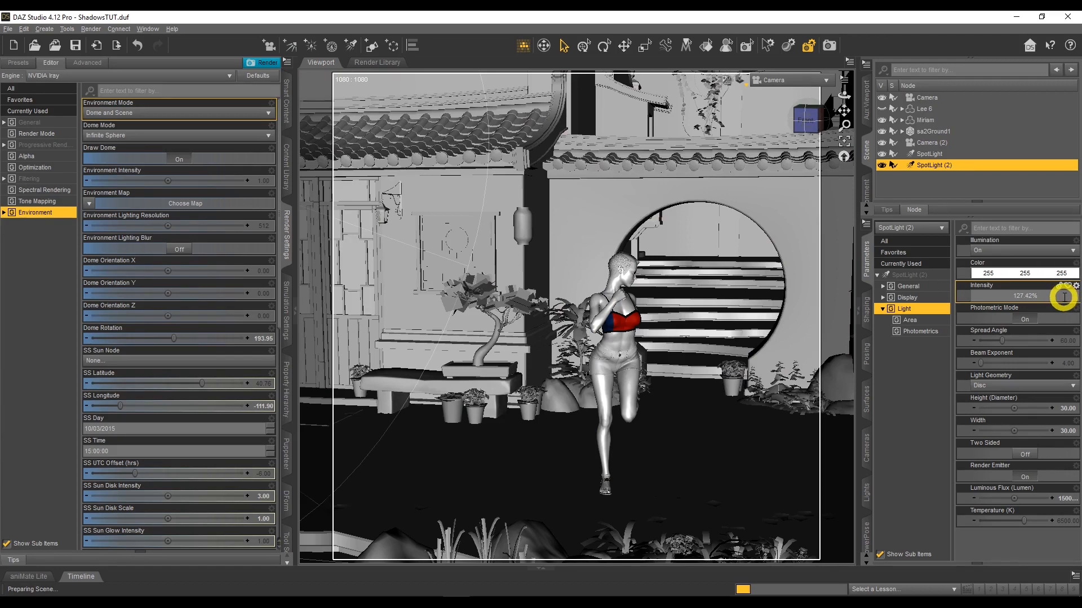
left_click_drag(1063, 298, 962, 297)
type("35")
key("Return")
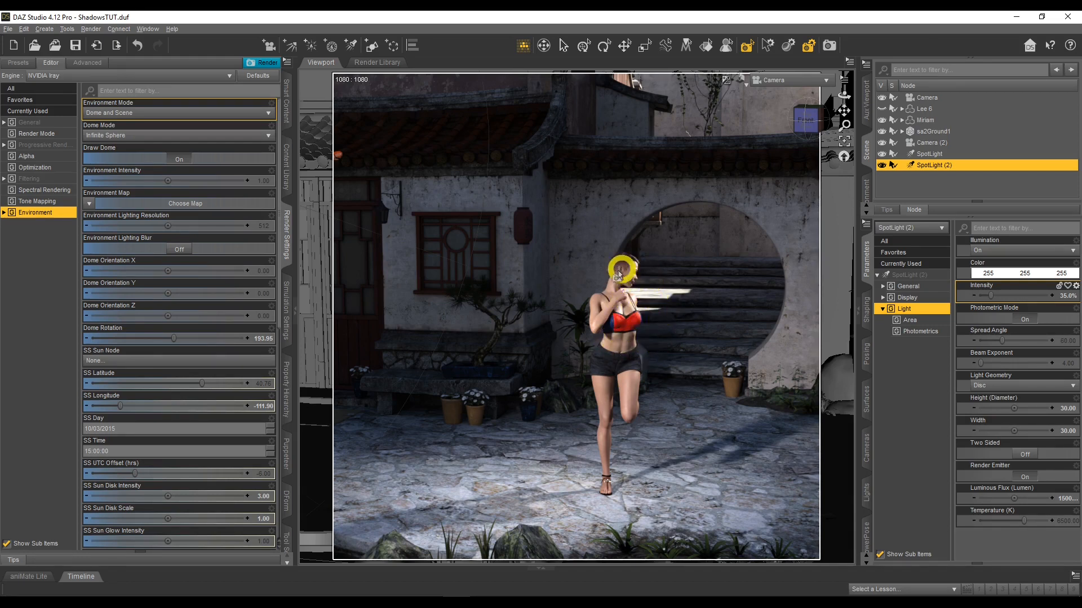
Step: Try an Intensity of 15% on SpotLight (2)
left_click(1064, 295)
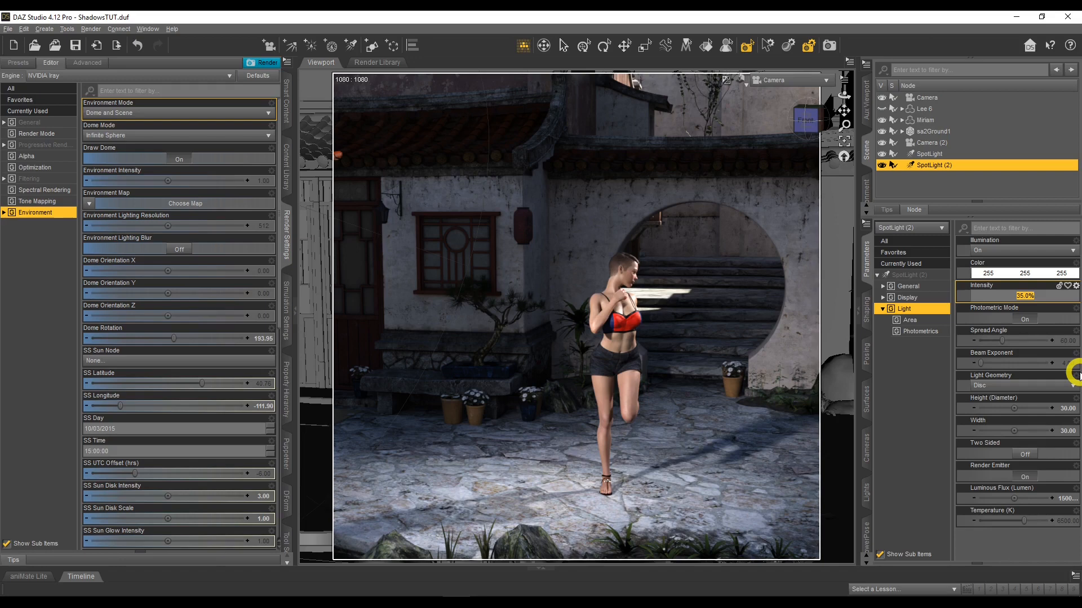
type("15")
key("Return")
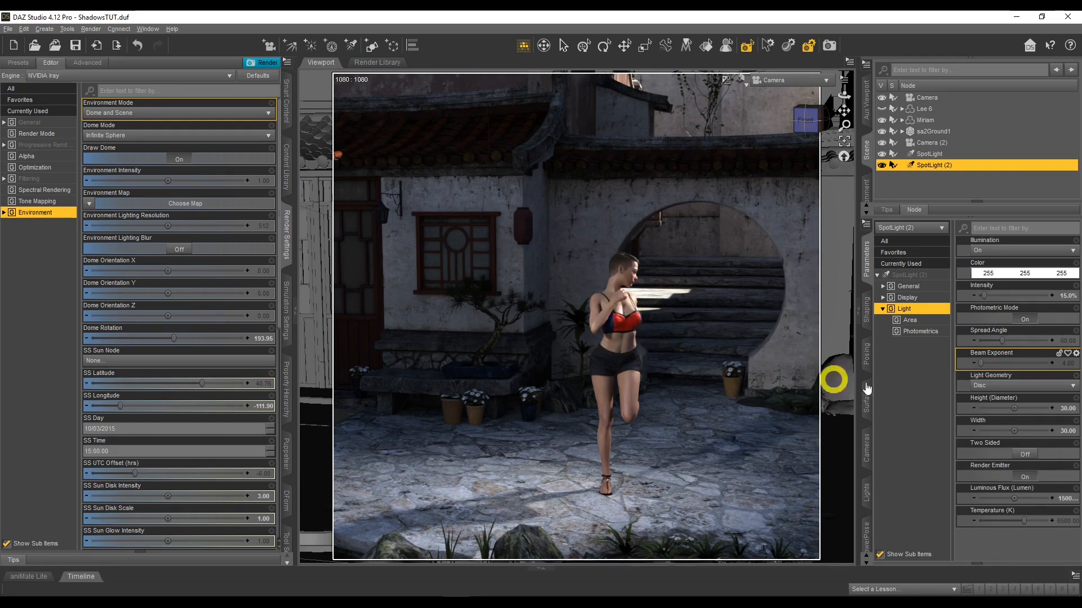
Step: Set SpotLight (2)'s Intensity to 25%
left_click(1065, 295)
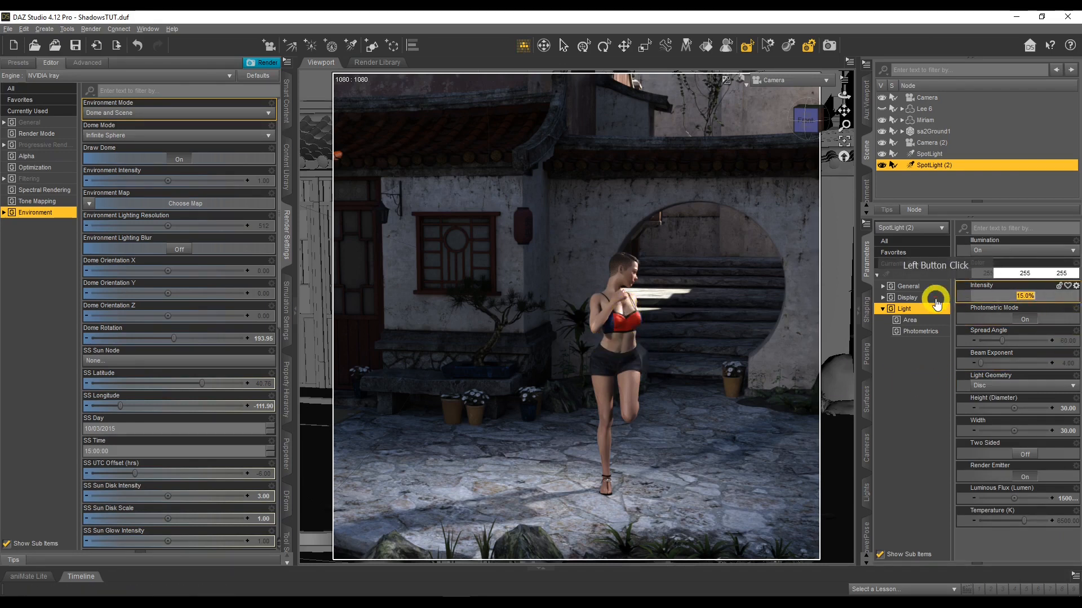
type("25")
key("Return")
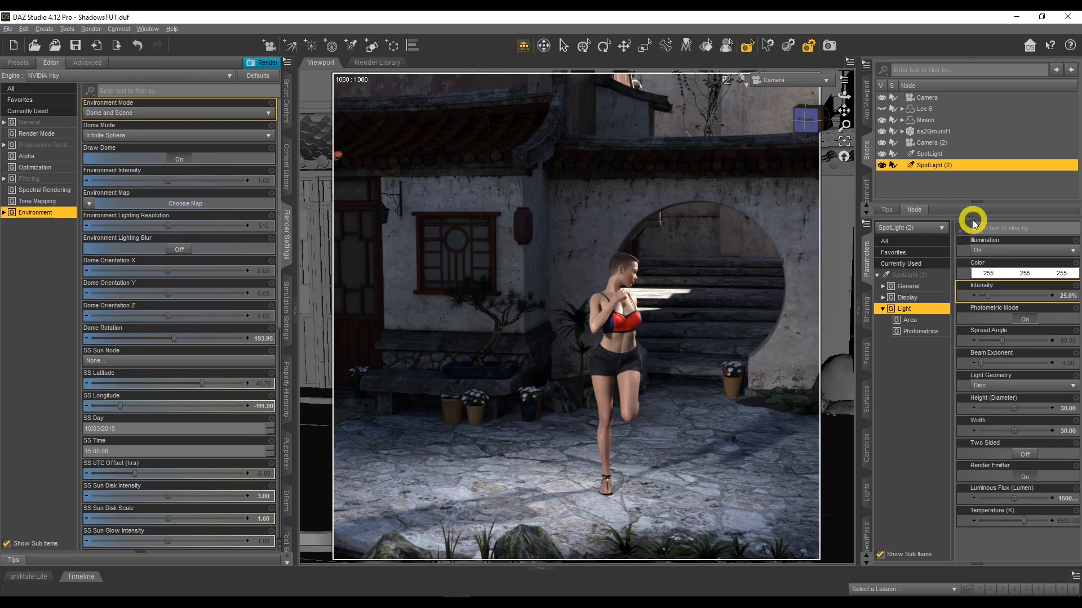
Step: Select SpotLight and set its Intensity to 65%
left_click(952, 154)
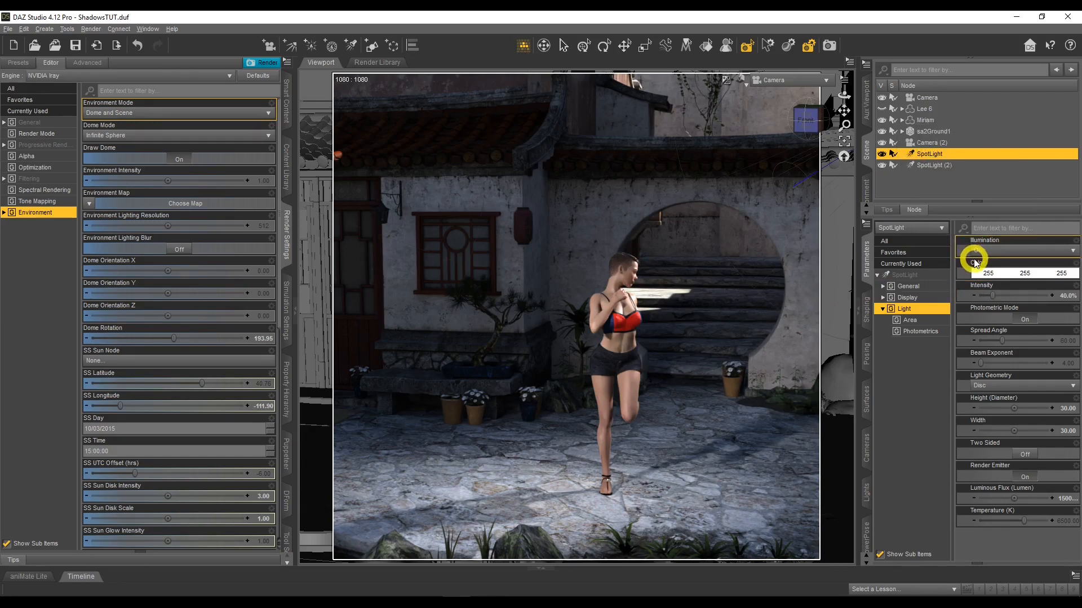
left_click(1067, 295)
left_click(1068, 296)
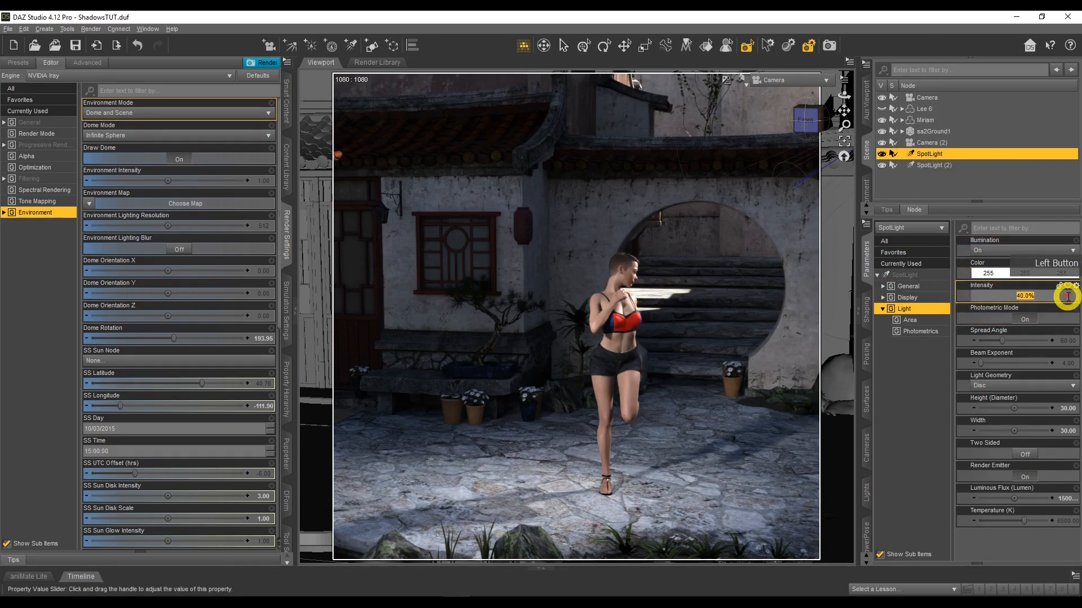
type("65")
key("Return")
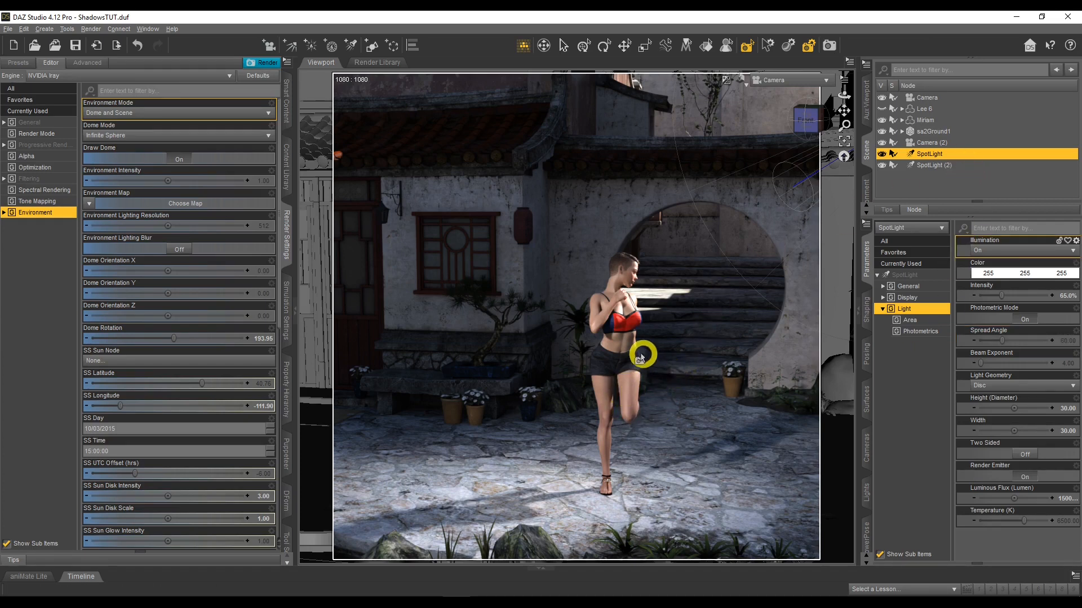
Step: Move the Camera closer to Miriam and reframe her full figure and the shadows on the paving
scroll(620, 341, "up", 6)
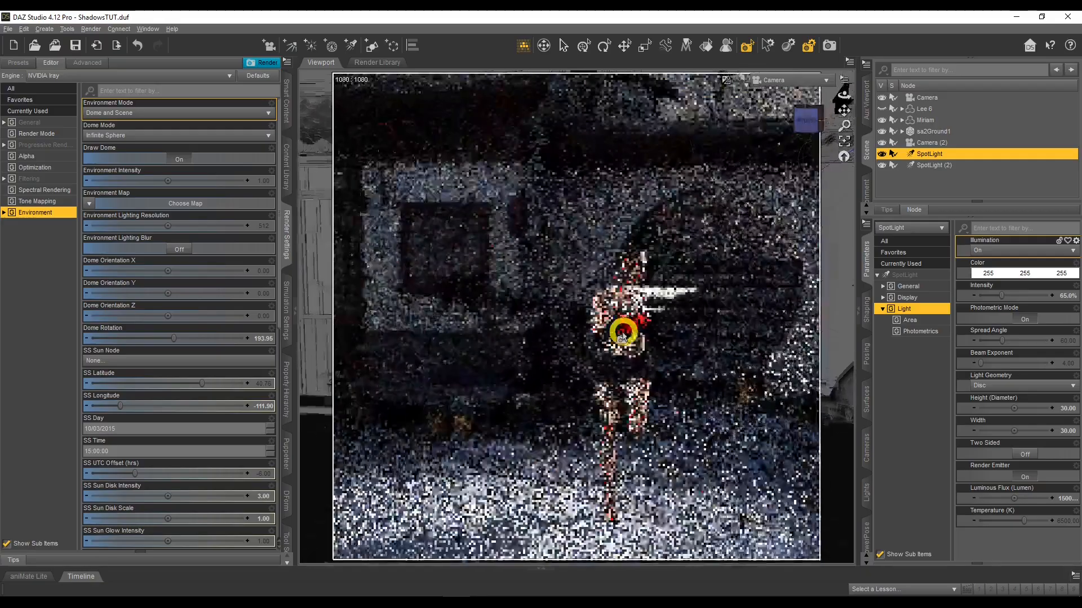
left_click_drag(843, 113, 846, 112)
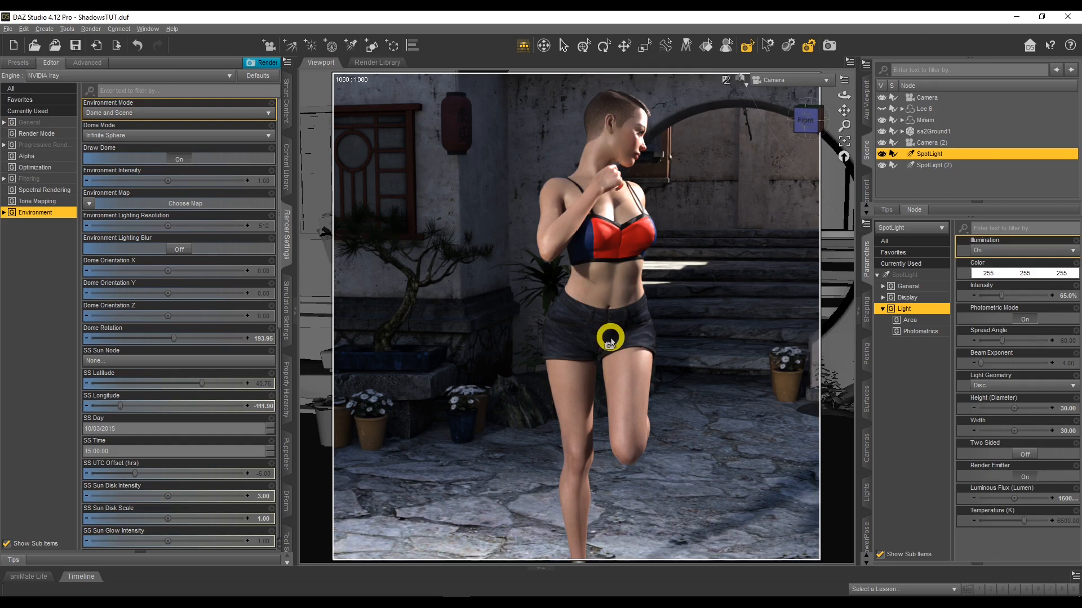
scroll(693, 294, "down", 3)
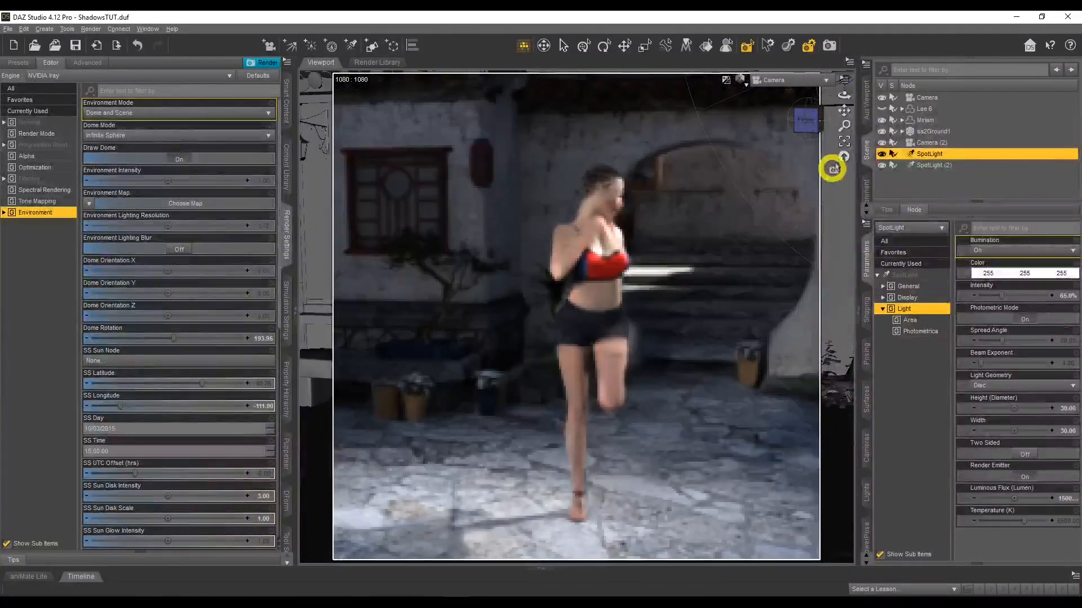
mouse_move(845, 97)
left_mouse_down()
mouse_move(831, 128)
mouse_move(845, 110)
left_mouse_up()
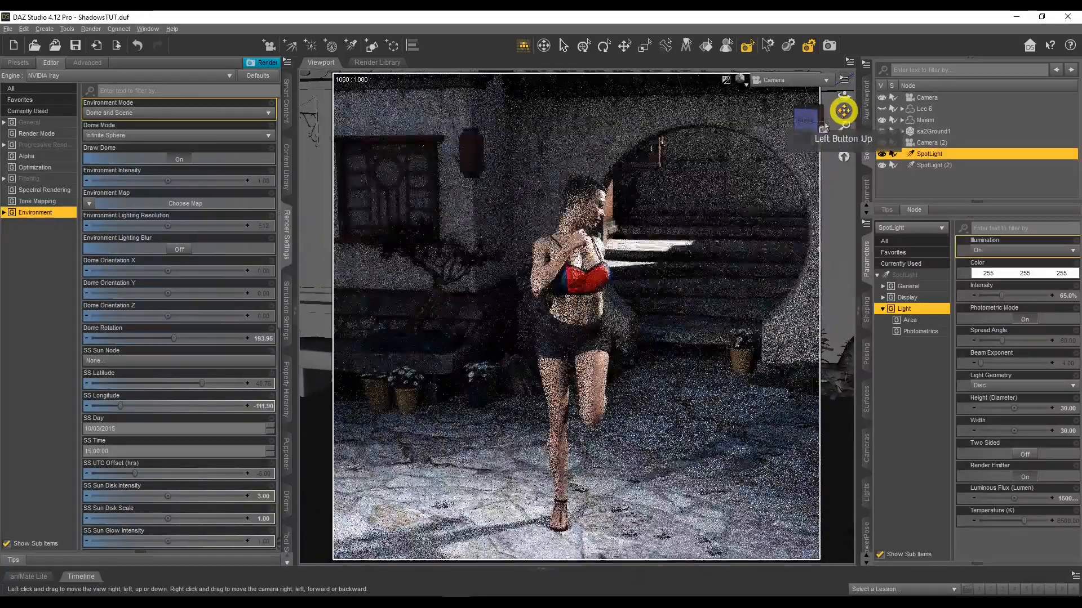
scroll(721, 231, "down", 2)
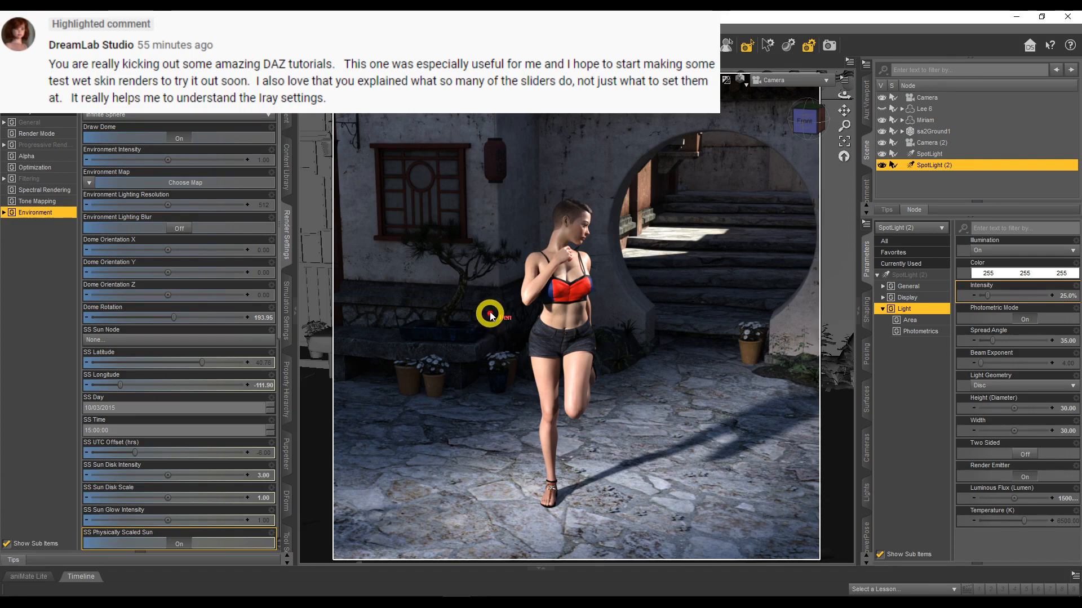
Step: Draw red annotation arrows over the render, one from Miriam toward the stairs and one toward her shadow on the paving
left_click(124, 288)
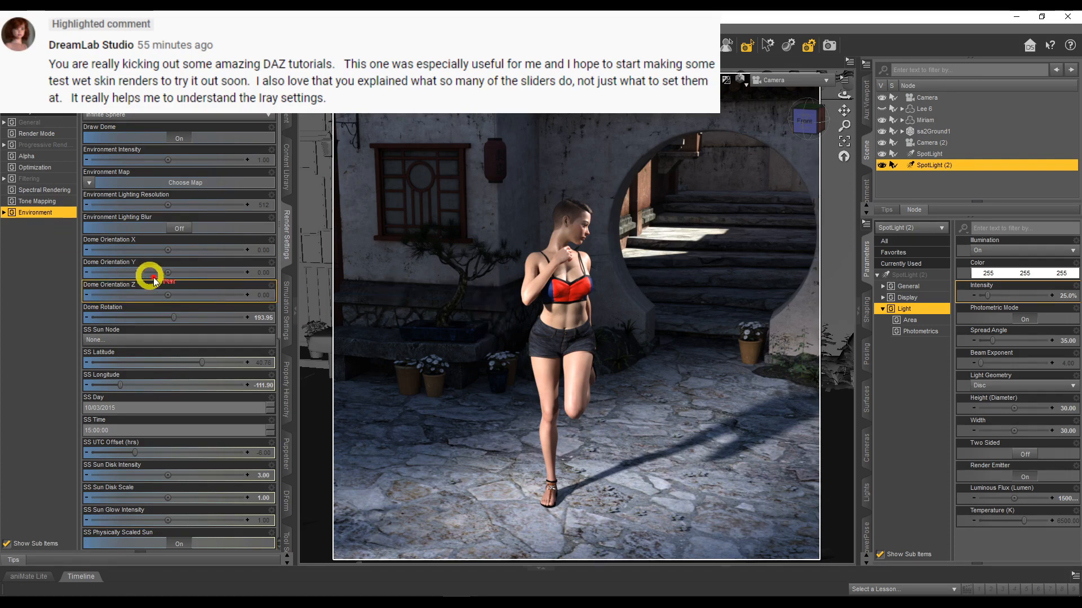
left_click(225, 357)
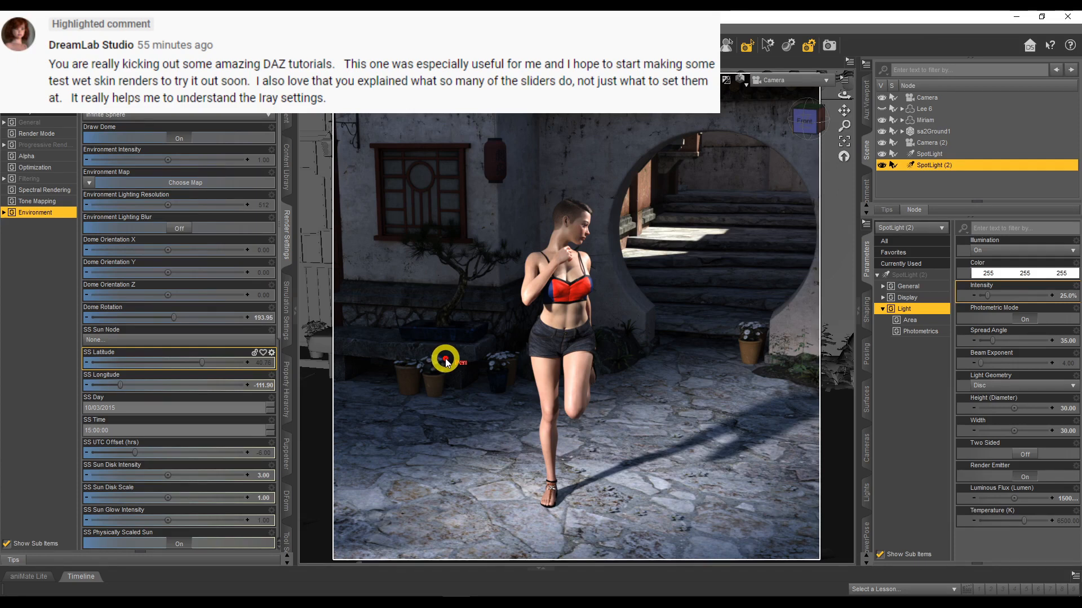
mouse_move(569, 296)
left_mouse_down()
mouse_move(739, 219)
mouse_move(760, 229)
mouse_move(721, 249)
left_mouse_up()
left_click_drag(620, 326, 772, 386)
left_click_drag(775, 346, 711, 427)
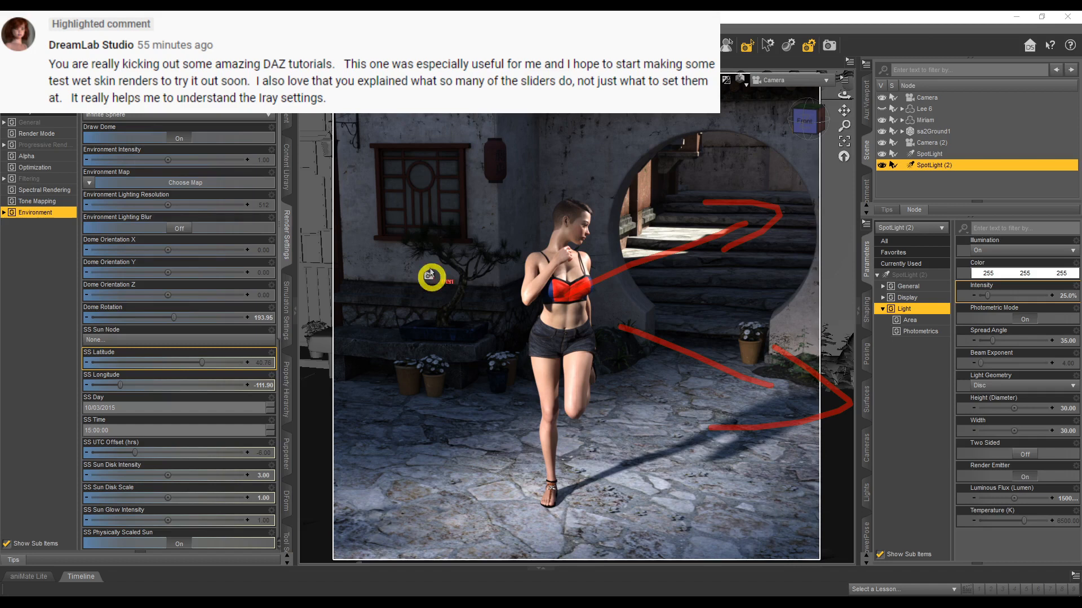